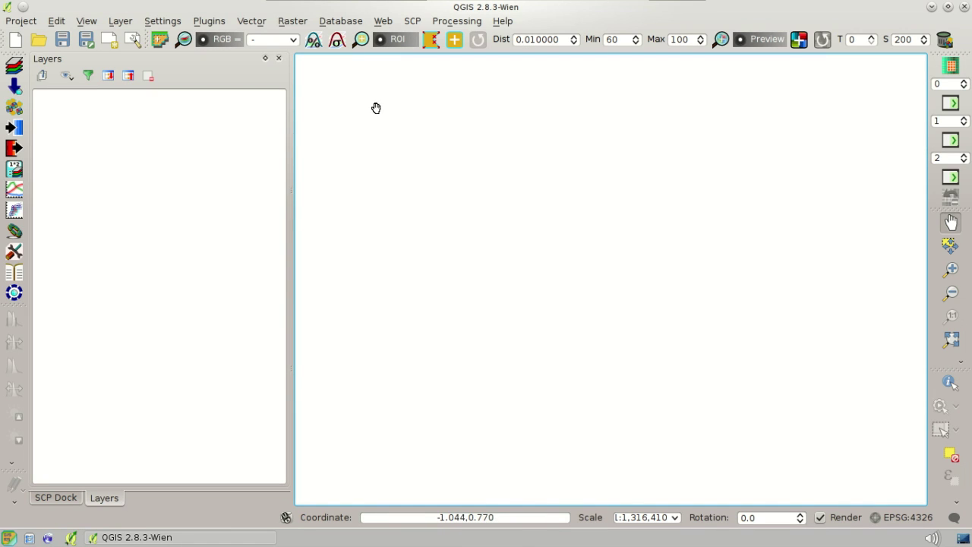
Step: Add the OSM Mapnik basemap from QuickMapServices to the empty project
click(385, 24)
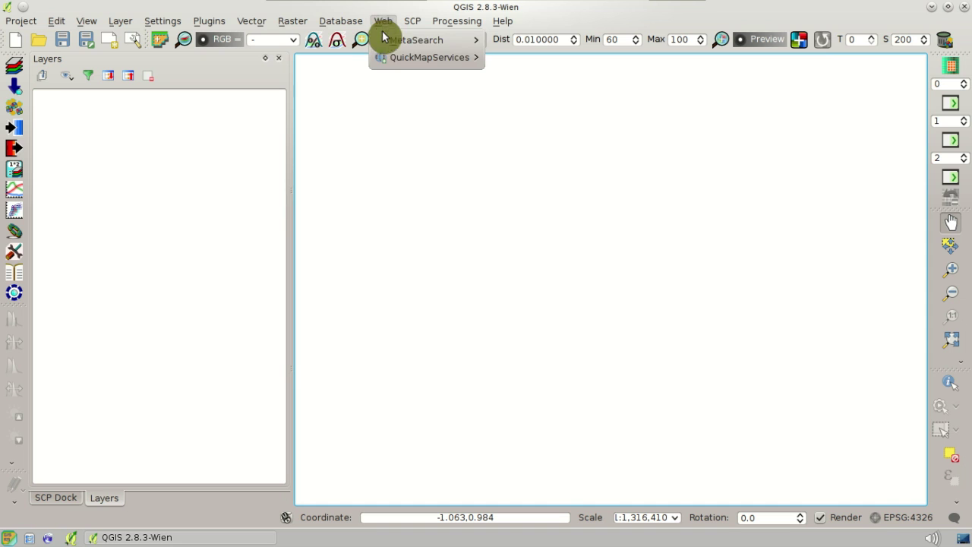
click(391, 58)
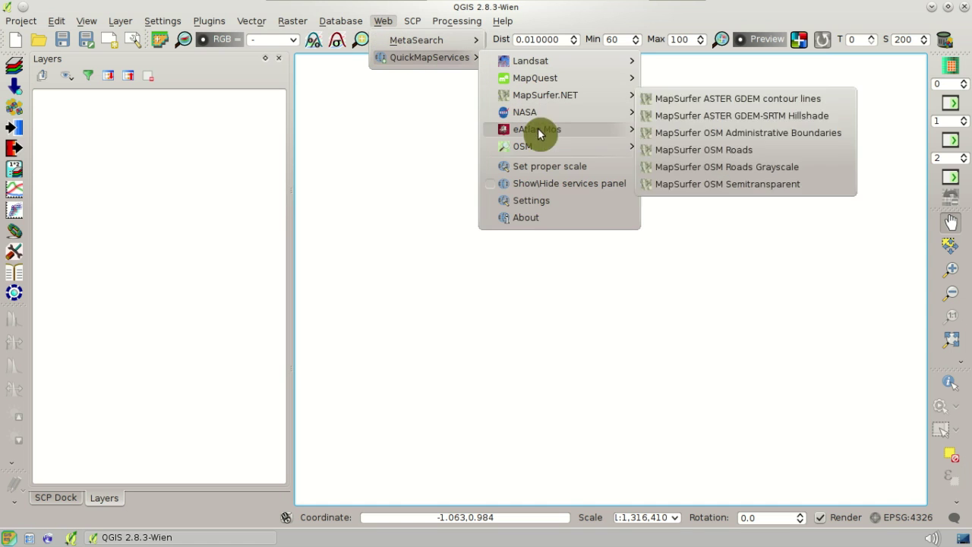
mouse_move(541, 151)
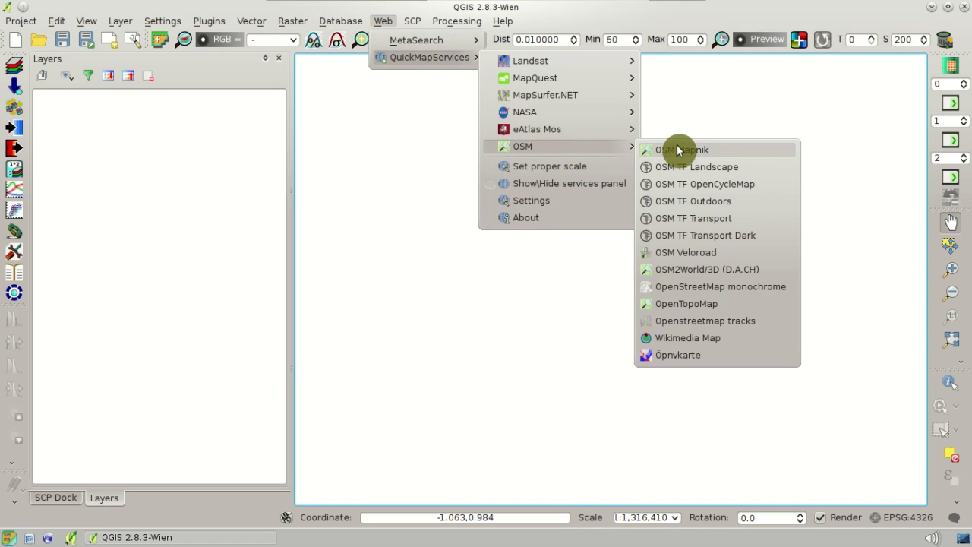
click(727, 151)
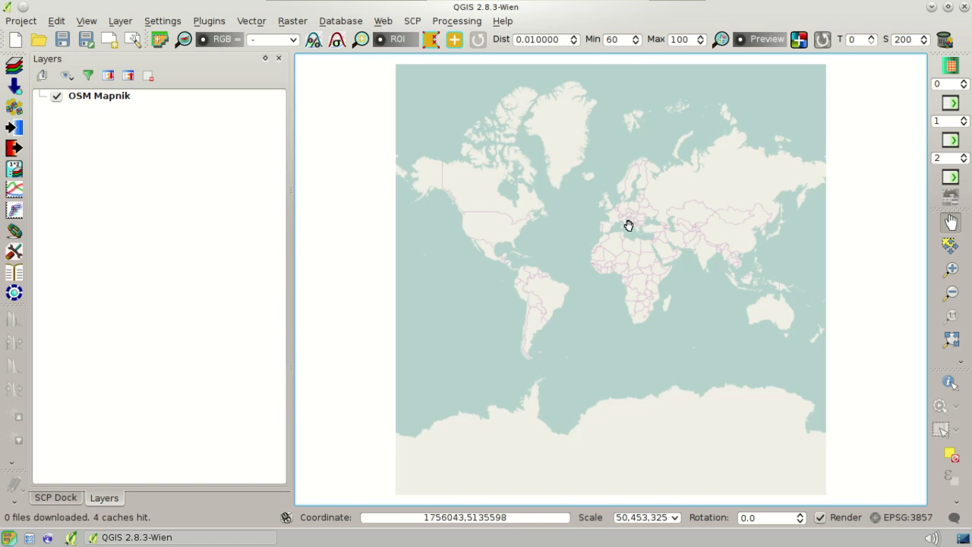
Step: Open the Landsat download tool of the Semi-Automatic Classification Plugin
scroll(626, 224, up, 1)
scroll(631, 217, up, 2)
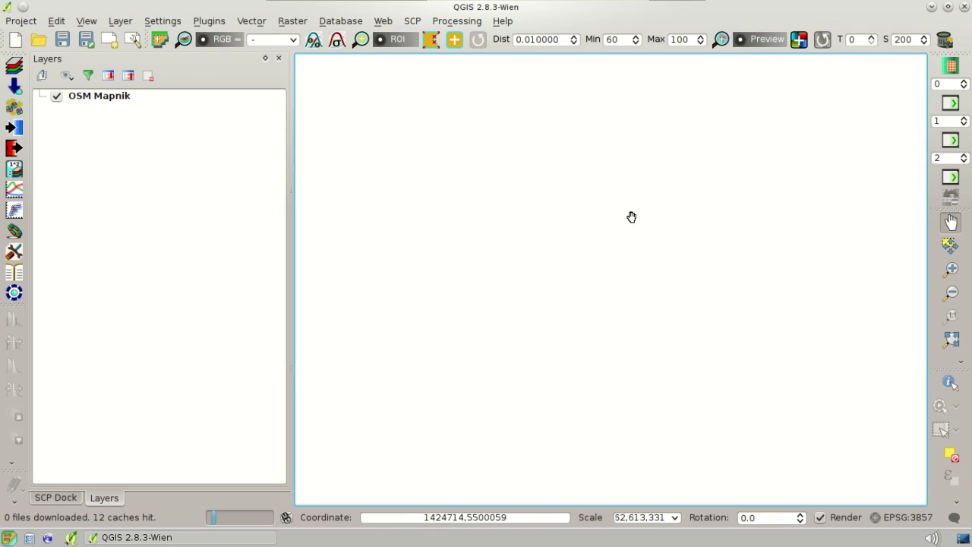
scroll(627, 241, up, 2)
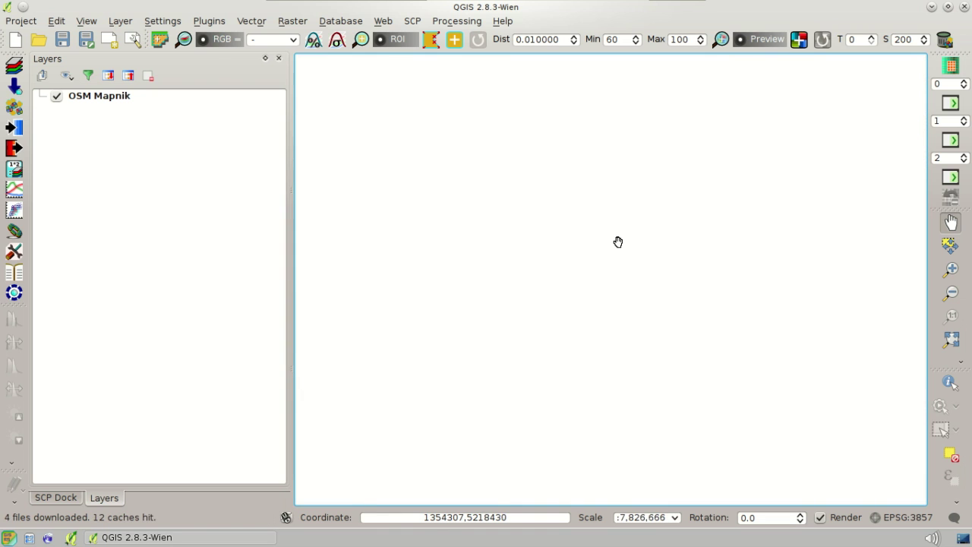
scroll(618, 241, up, 2)
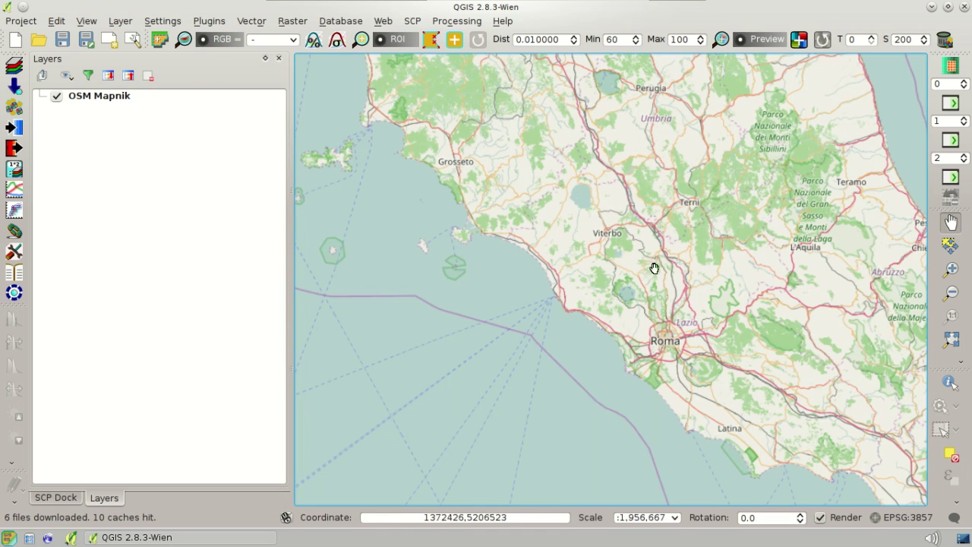
drag(734, 347, 710, 332)
click(163, 218)
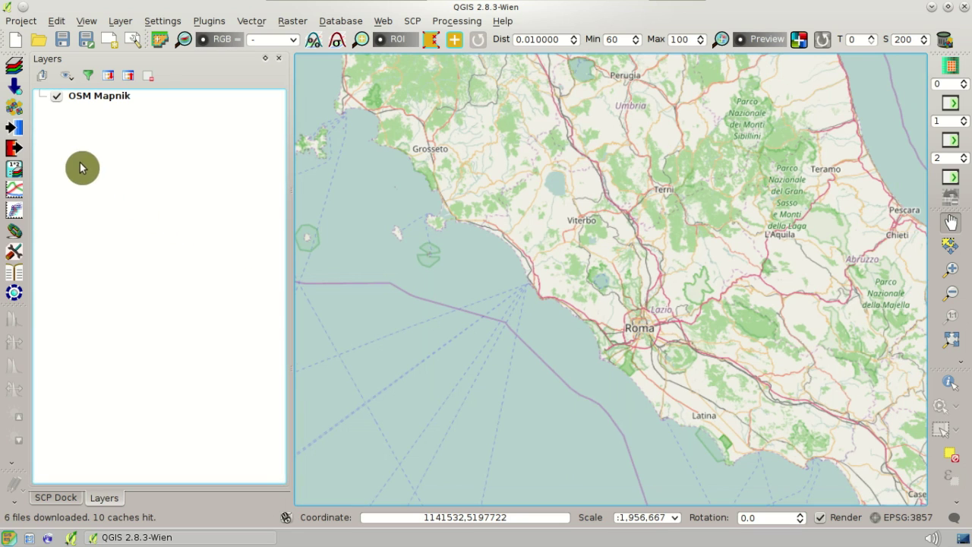
click(18, 90)
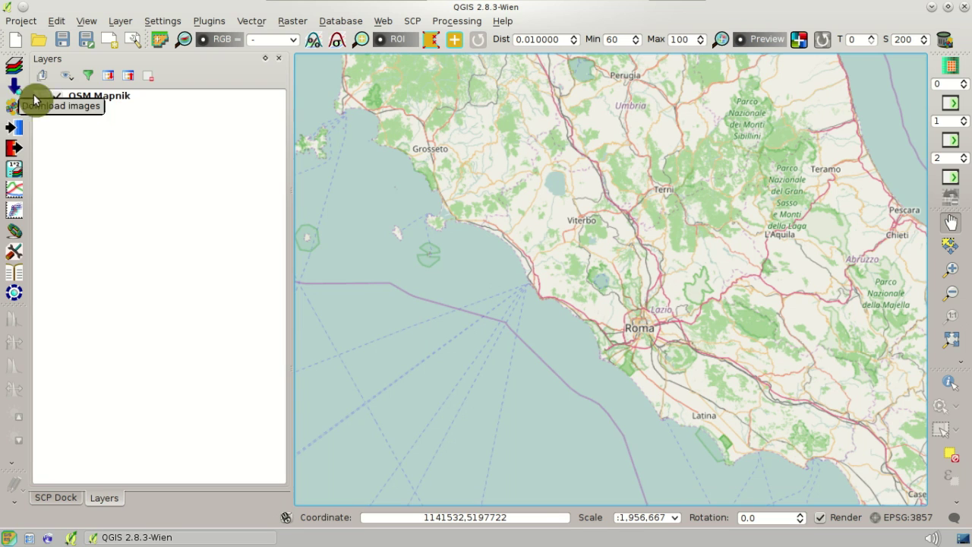
click(417, 21)
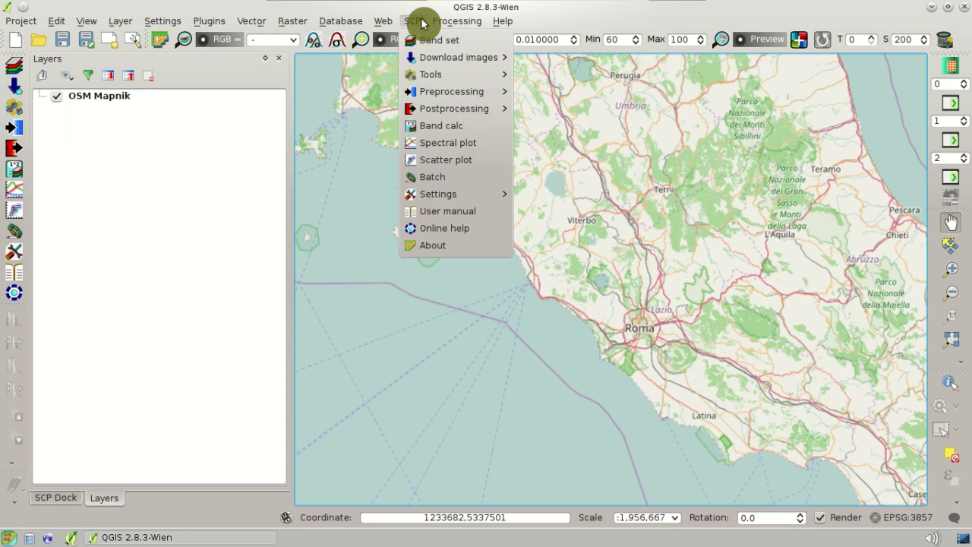
mouse_move(445, 60)
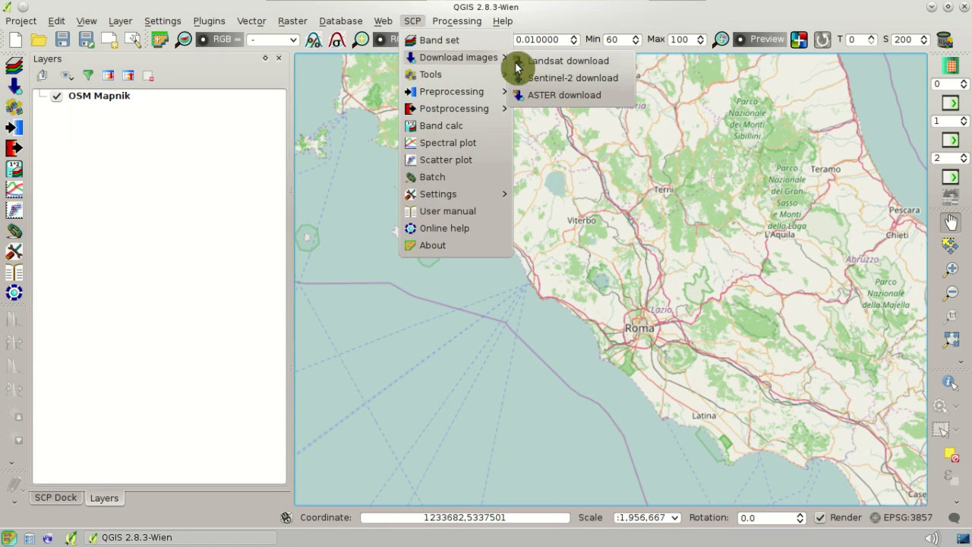
click(619, 61)
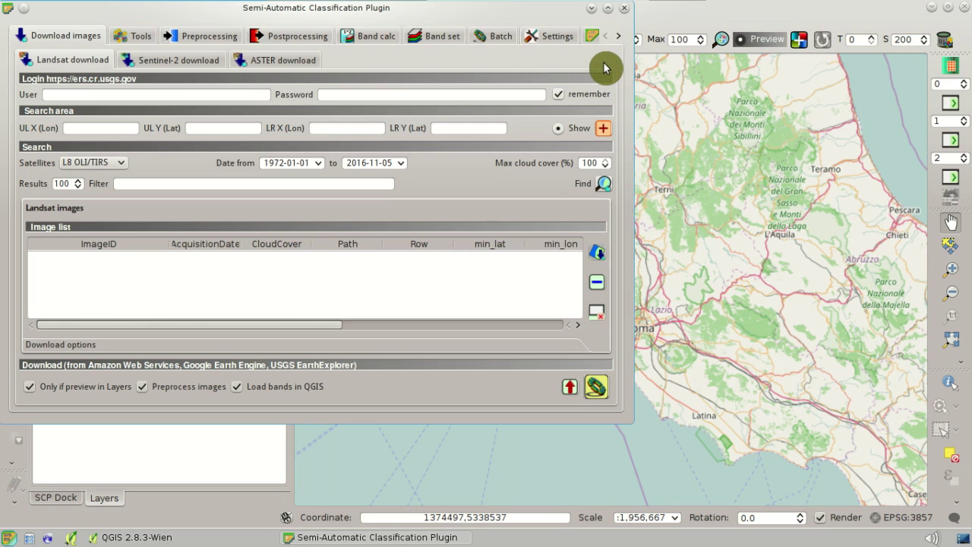
drag(411, 30, 545, 79)
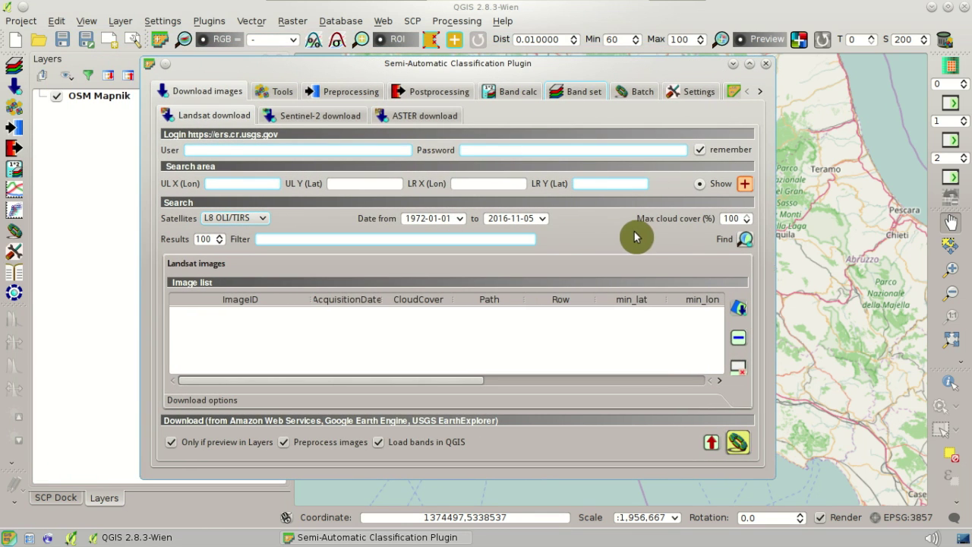
Step: Define the image search area as a rectangle over Rome, from about longitude 12.41, latitude 41.97 to longitude 12.56, latitude 41.81
click(745, 185)
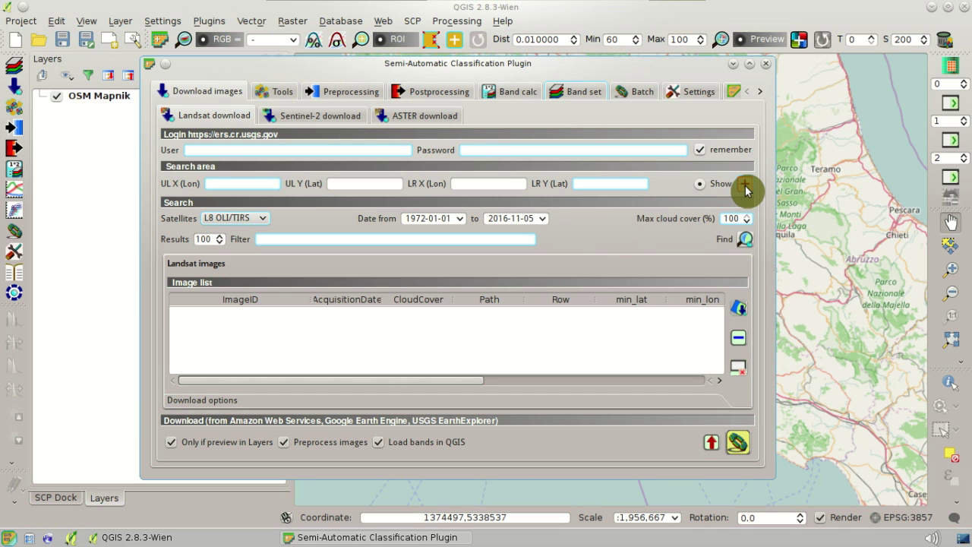
click(751, 9)
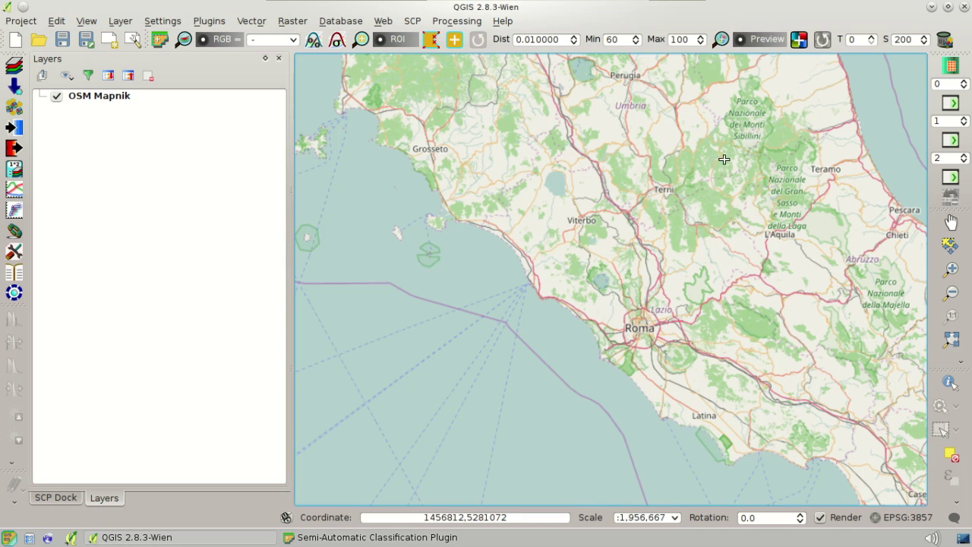
scroll(633, 321, up, 1)
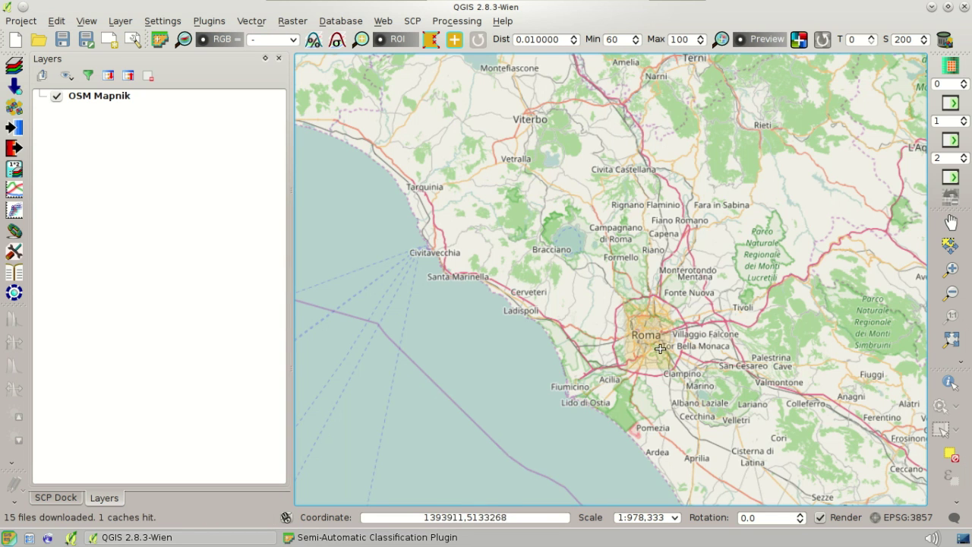
click(378, 537)
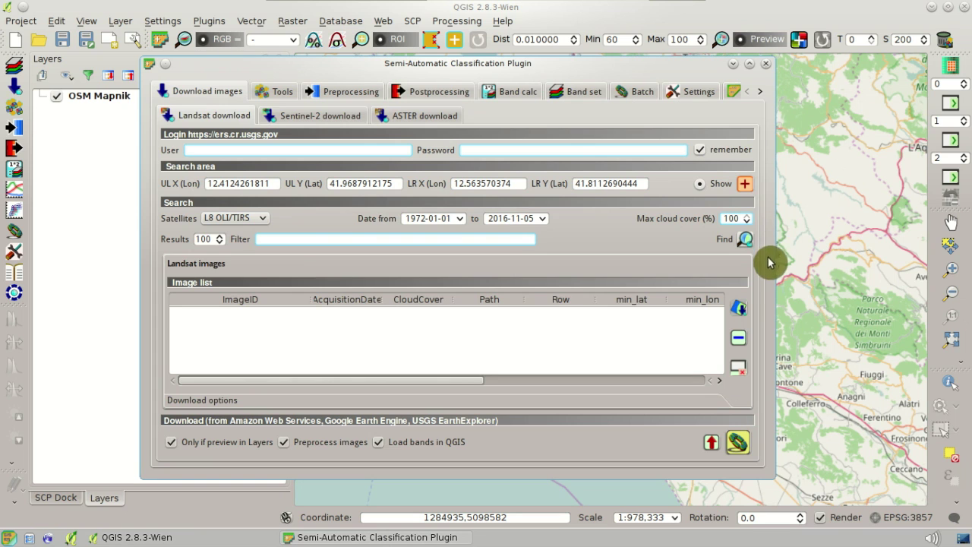
Step: Find L8 OLI/TIRS images for the search area and look through the image list
click(745, 240)
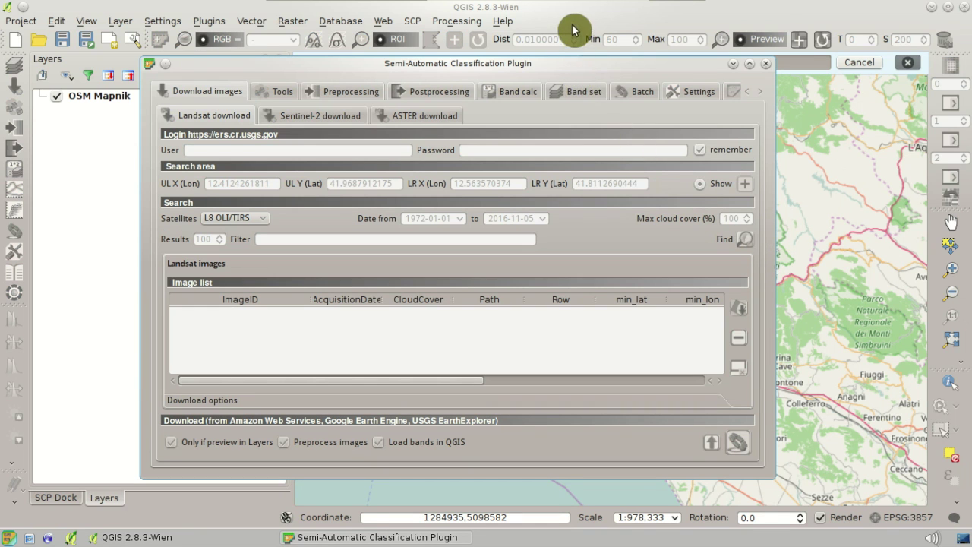
drag(586, 66, 587, 92)
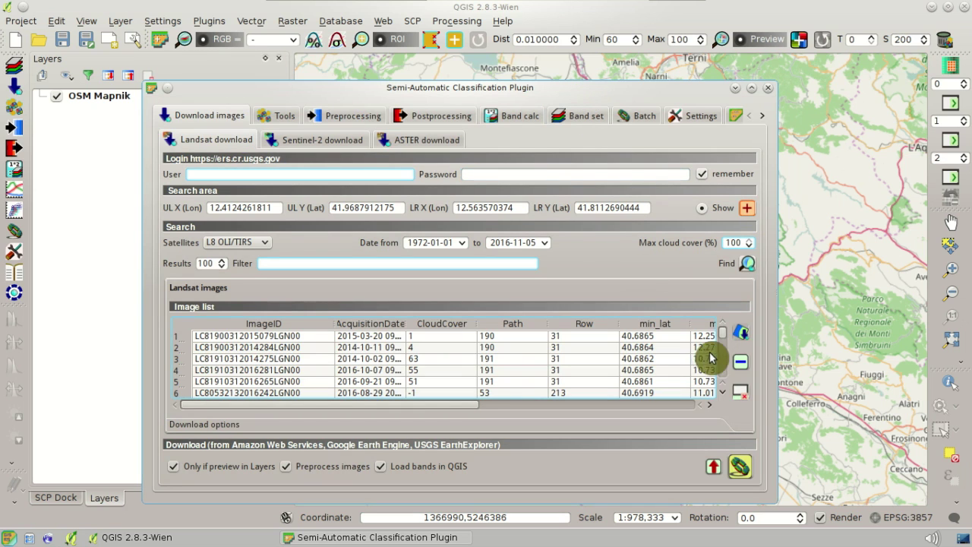
scroll(717, 341, down, 9)
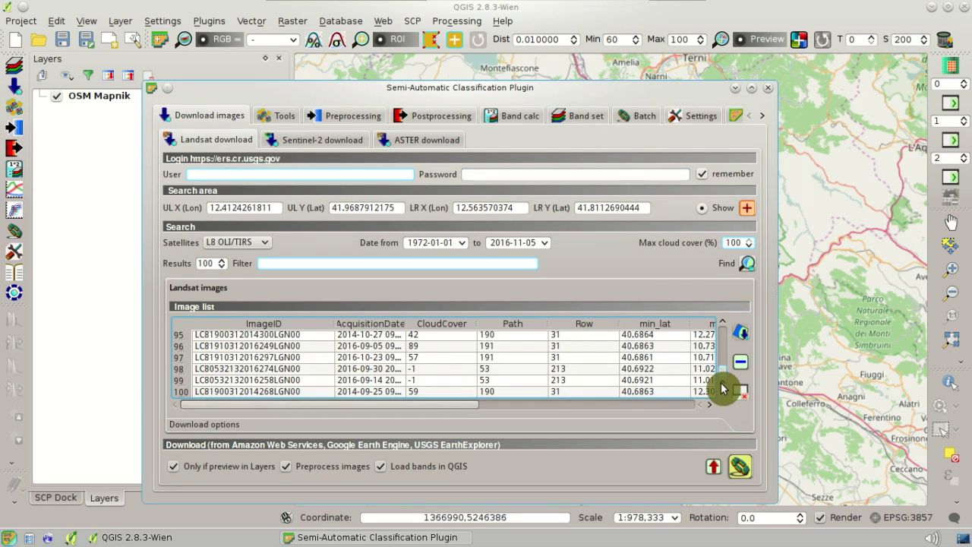
drag(719, 348, 715, 324)
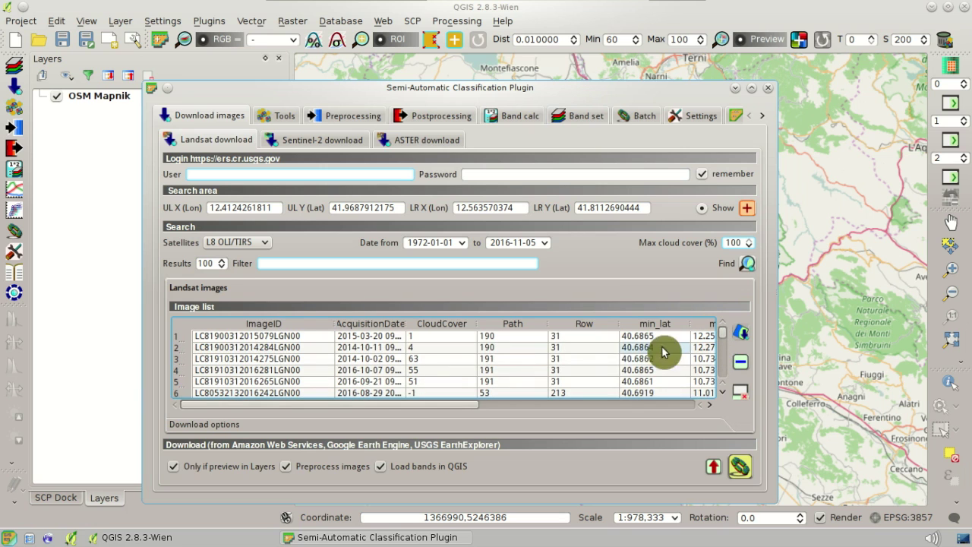
click(363, 348)
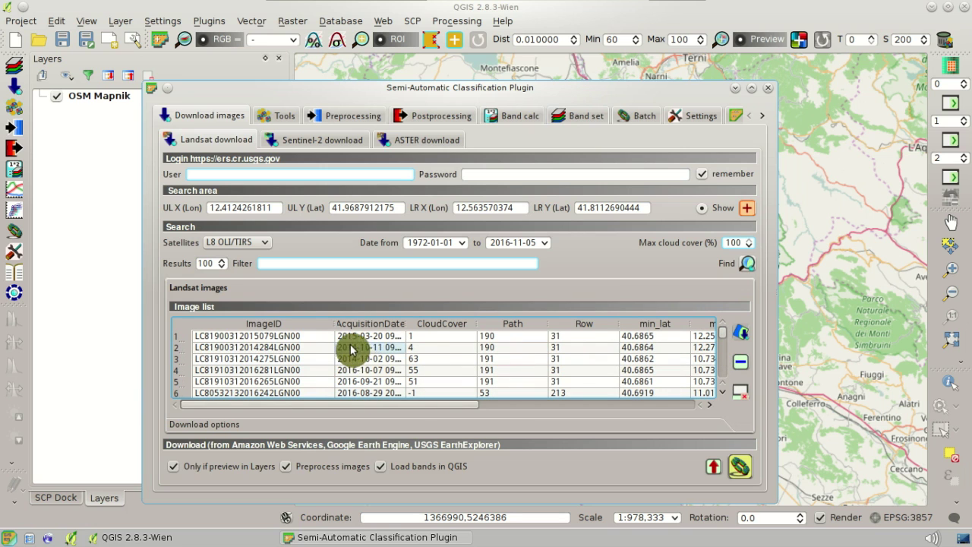
drag(314, 340, 316, 349)
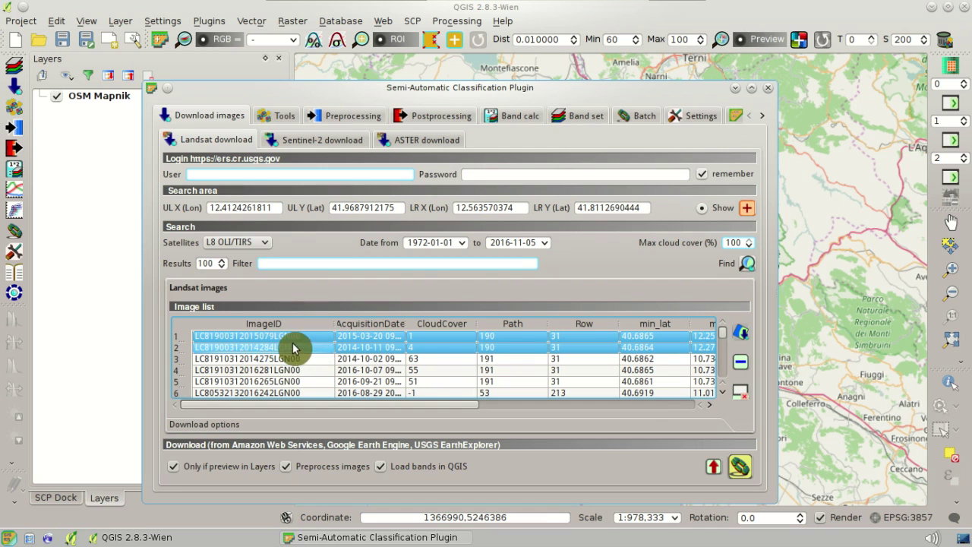
click(742, 337)
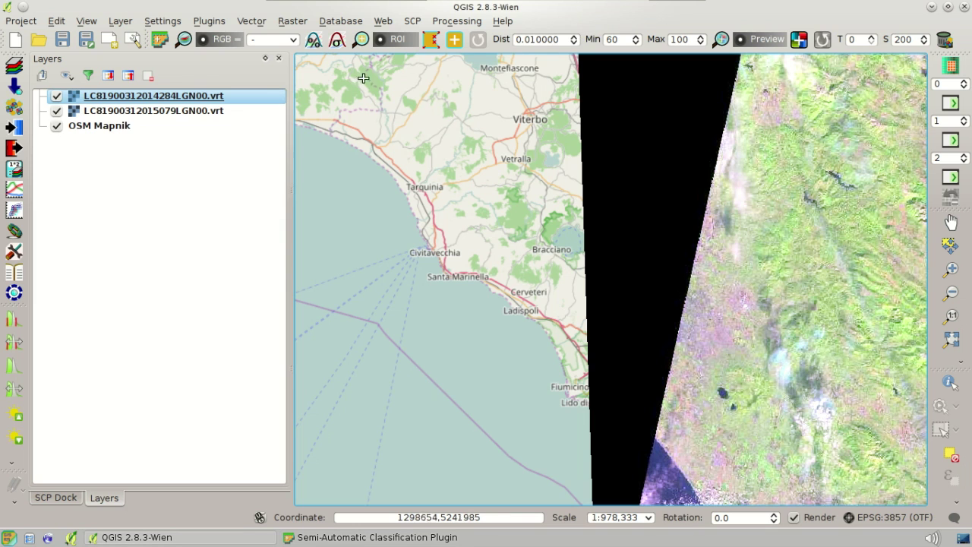
right_click(253, 102)
click(258, 111)
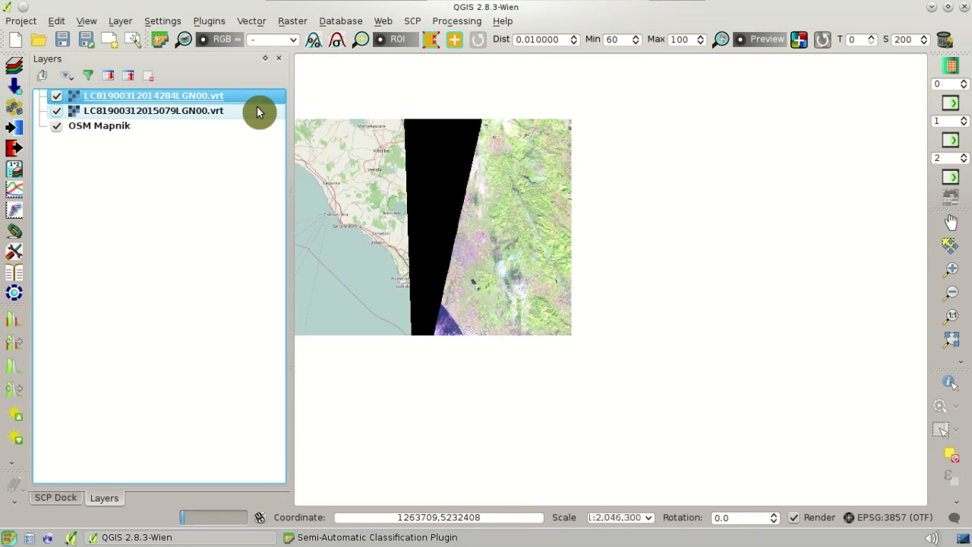
click(57, 96)
click(58, 97)
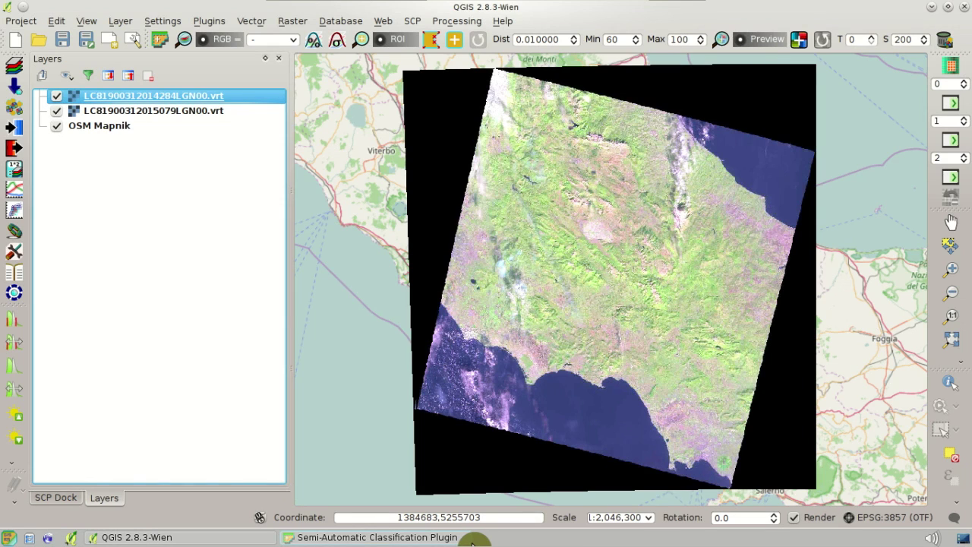
Step: Limit the Landsat 8 download options to Band 4 and Band 5, keeping image preprocessing enabled
click(473, 542)
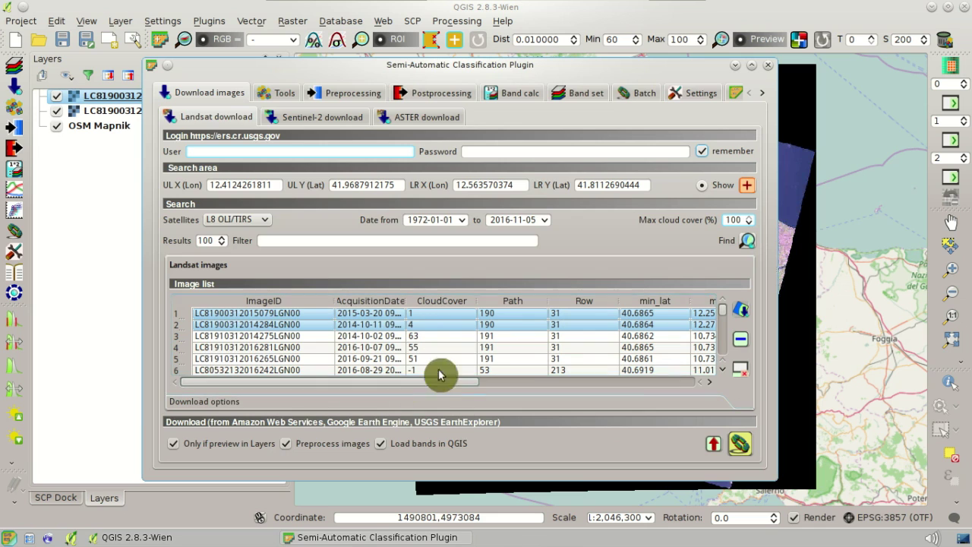
click(288, 401)
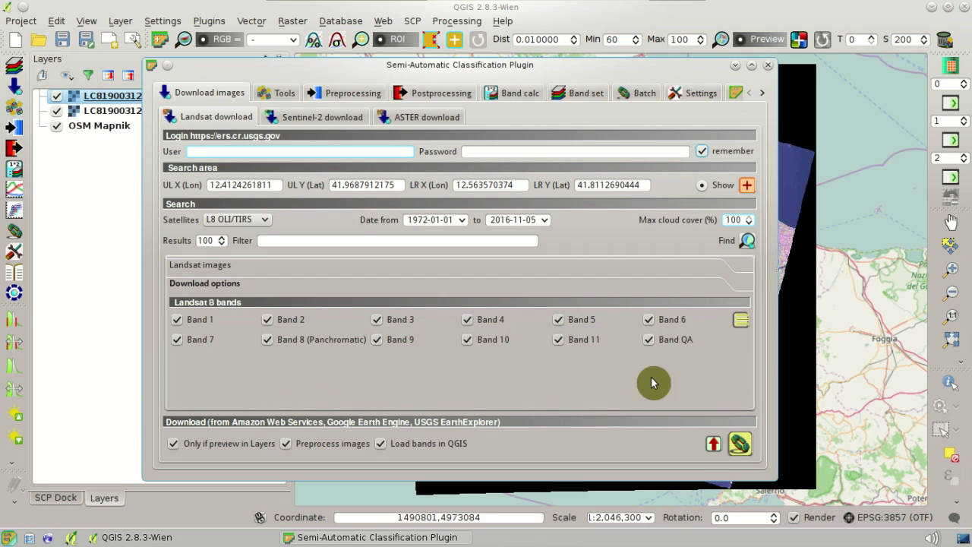
click(738, 325)
click(498, 323)
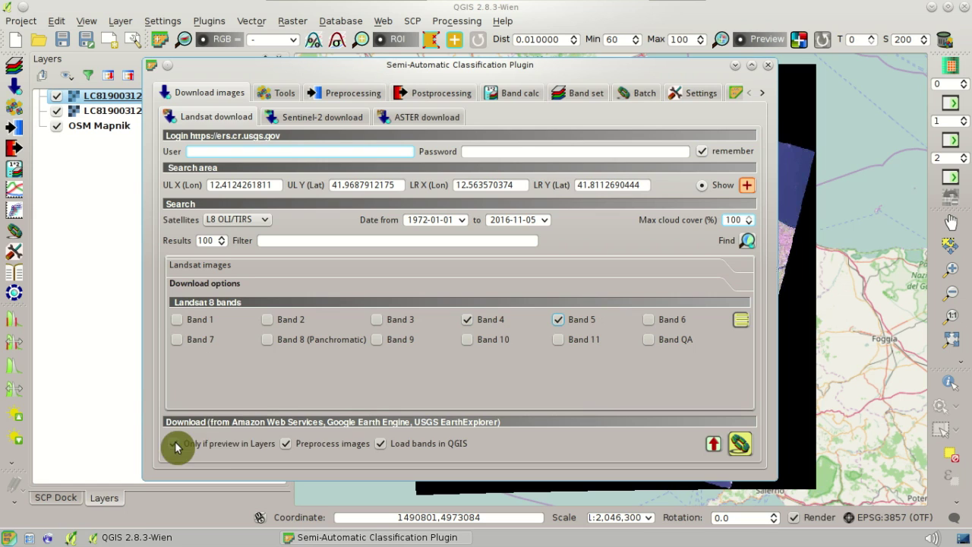
click(323, 447)
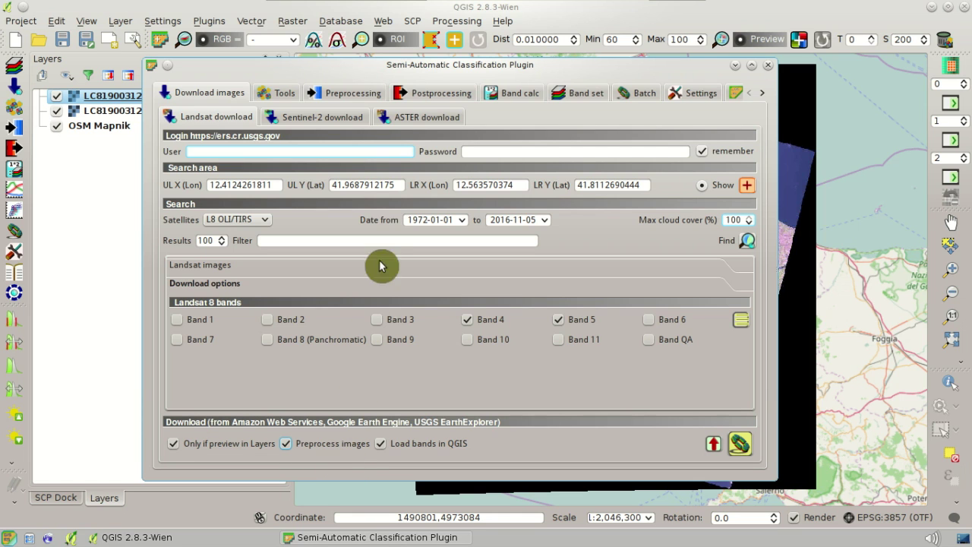
Step: Enable DOS1 atmospheric correction in the Landsat preprocessing settings and open the band set definition
click(413, 21)
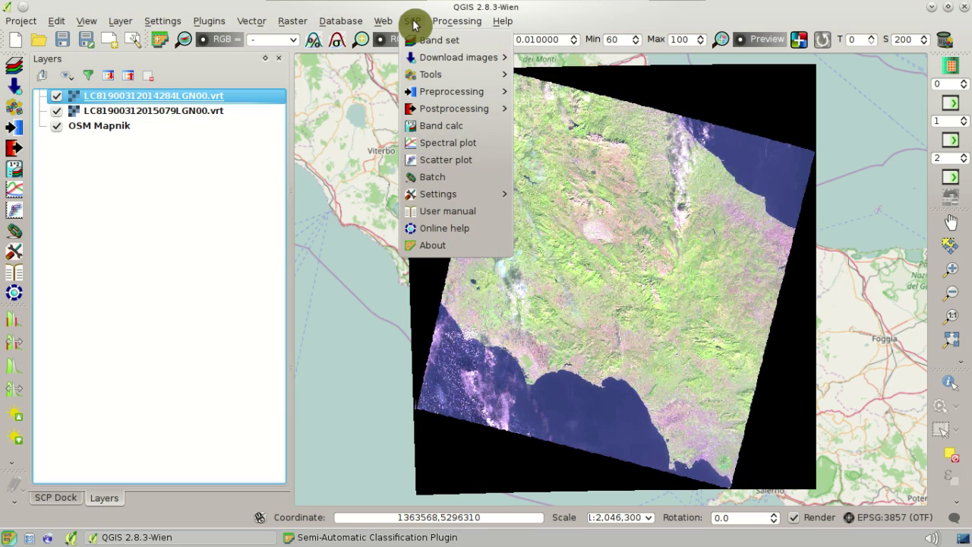
mouse_move(444, 92)
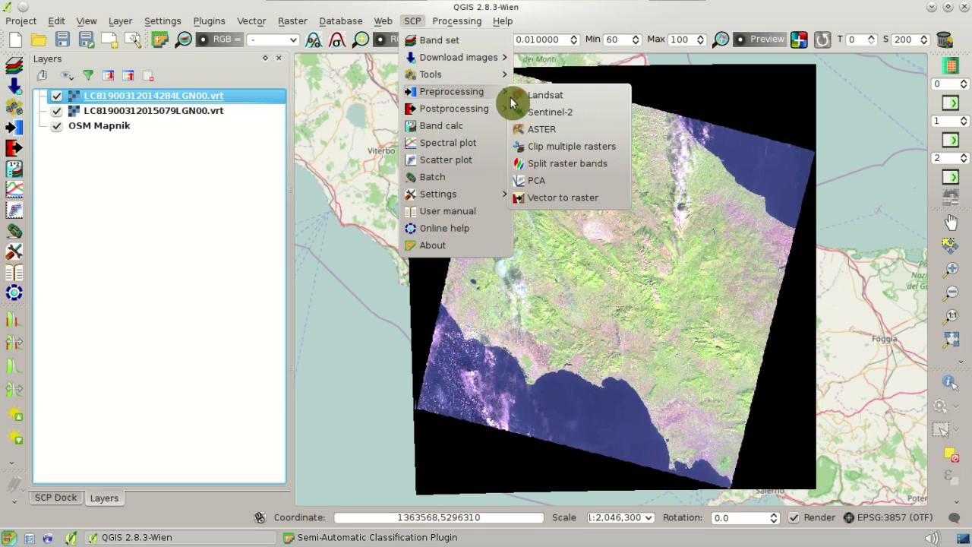
click(587, 97)
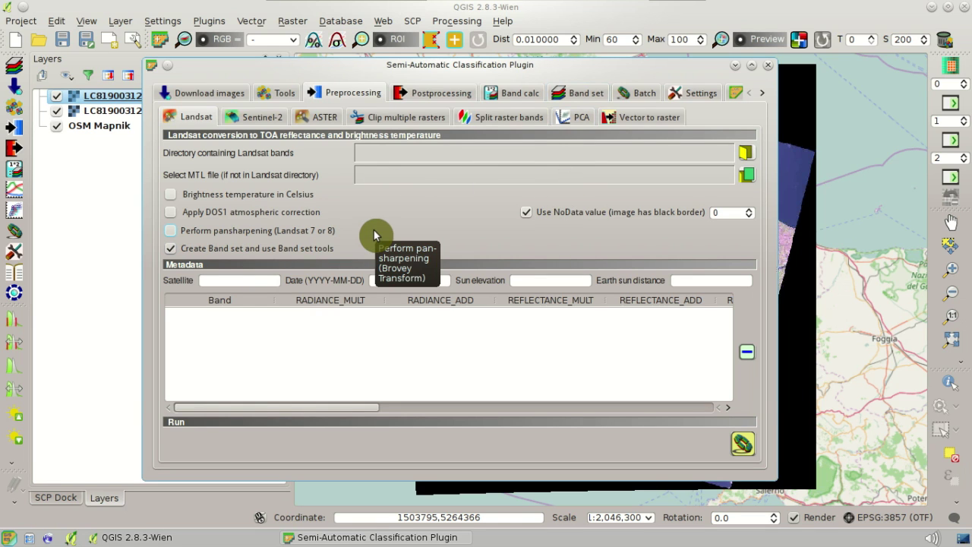
click(182, 216)
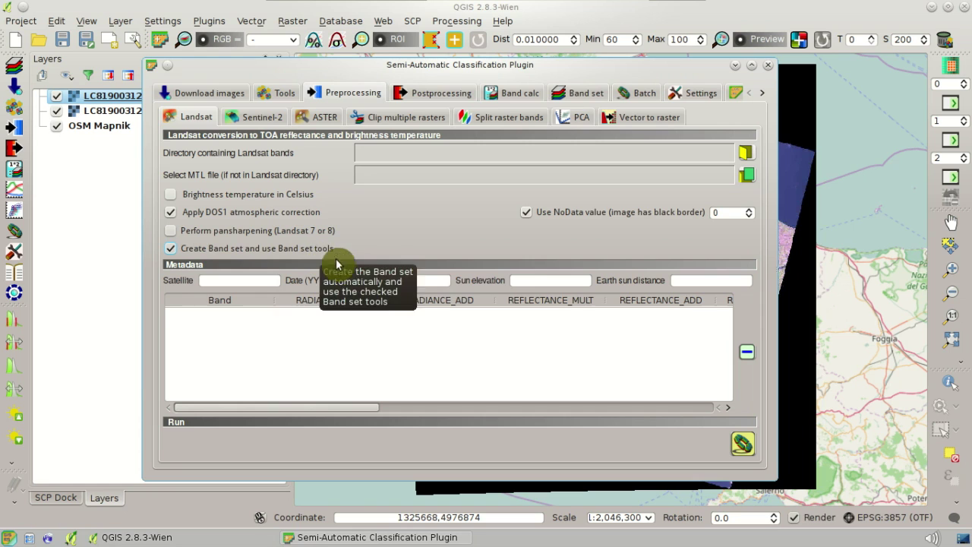
click(564, 94)
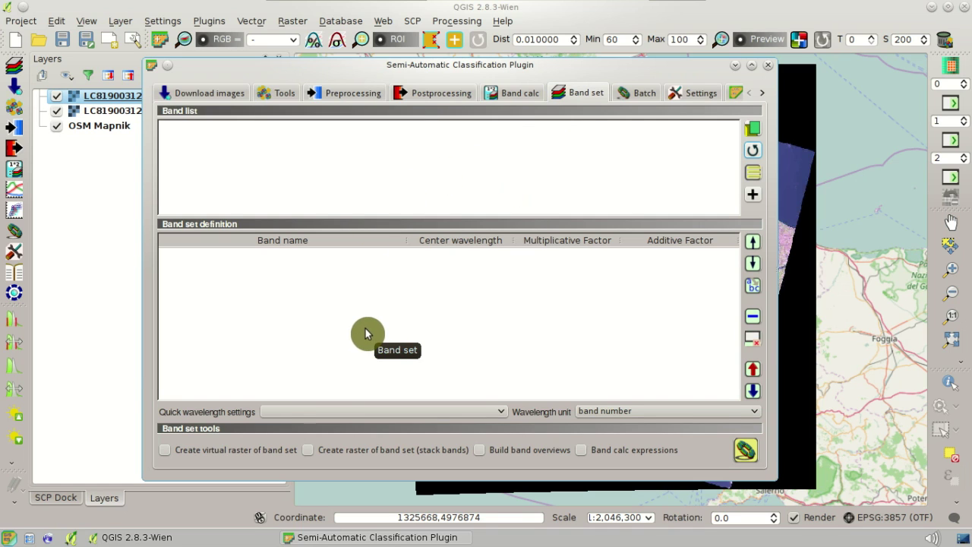
Step: Enable band calc expressions among the band set tools and add the NDVI index expression to the band calculator
click(587, 450)
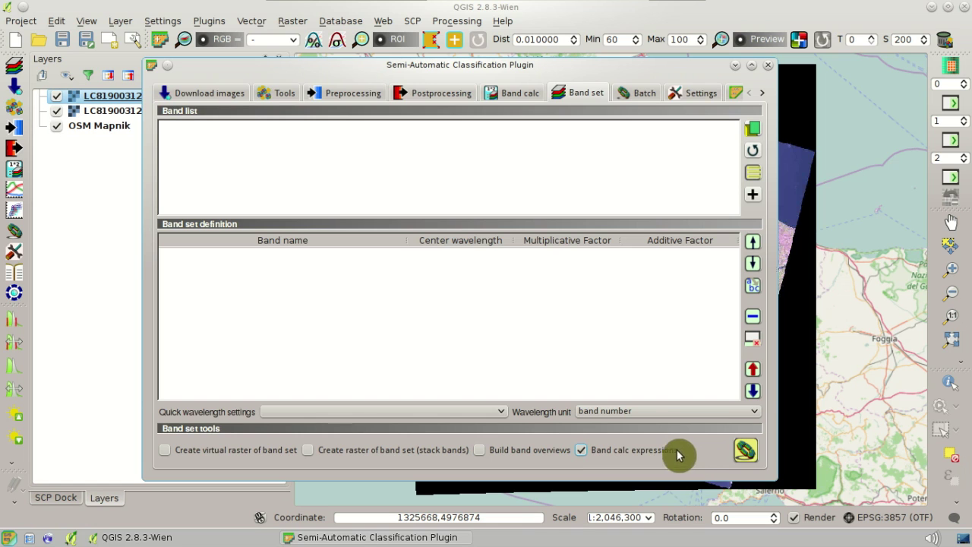
click(519, 97)
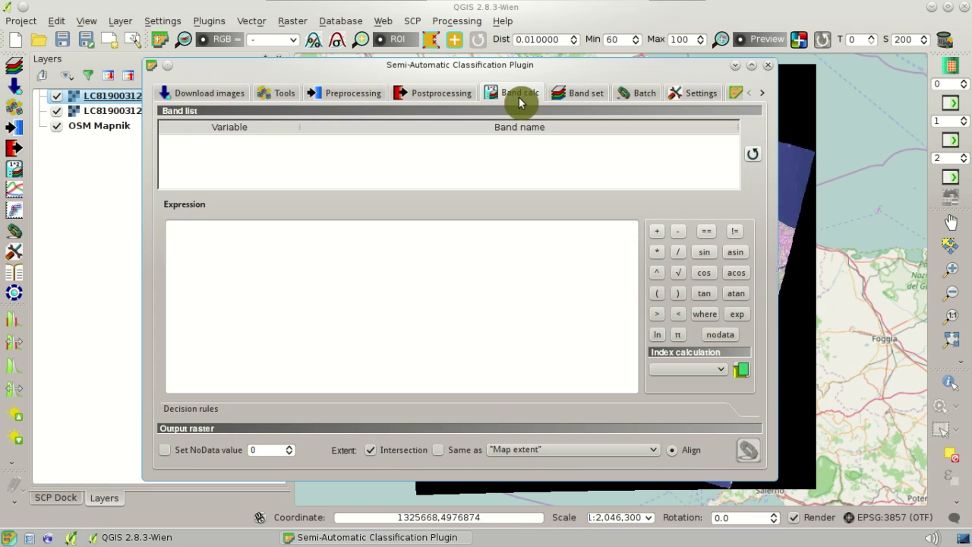
click(488, 314)
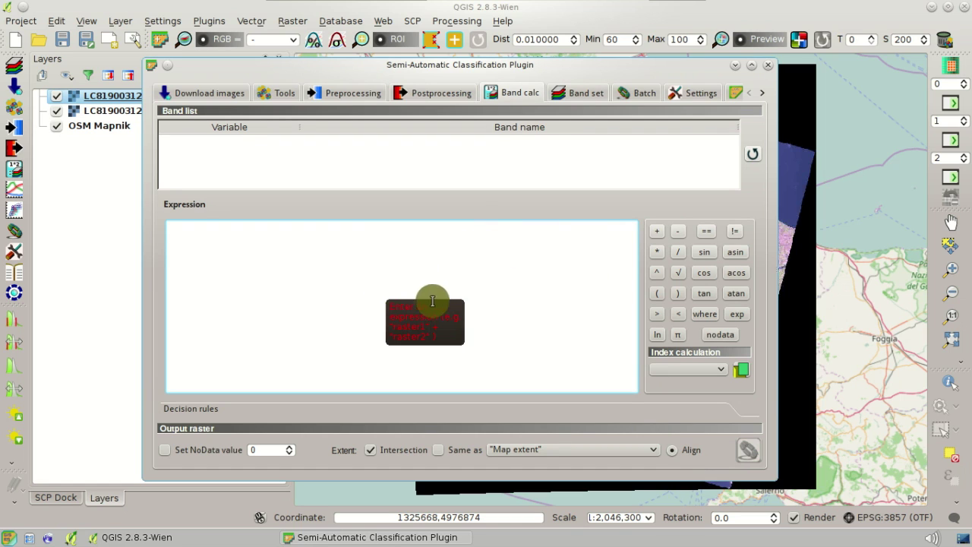
click(724, 373)
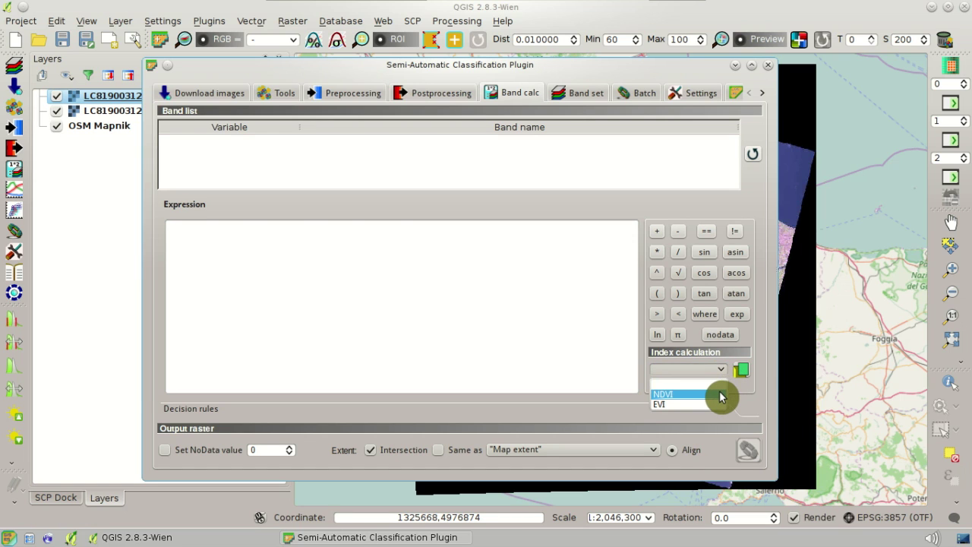
click(721, 393)
click(528, 303)
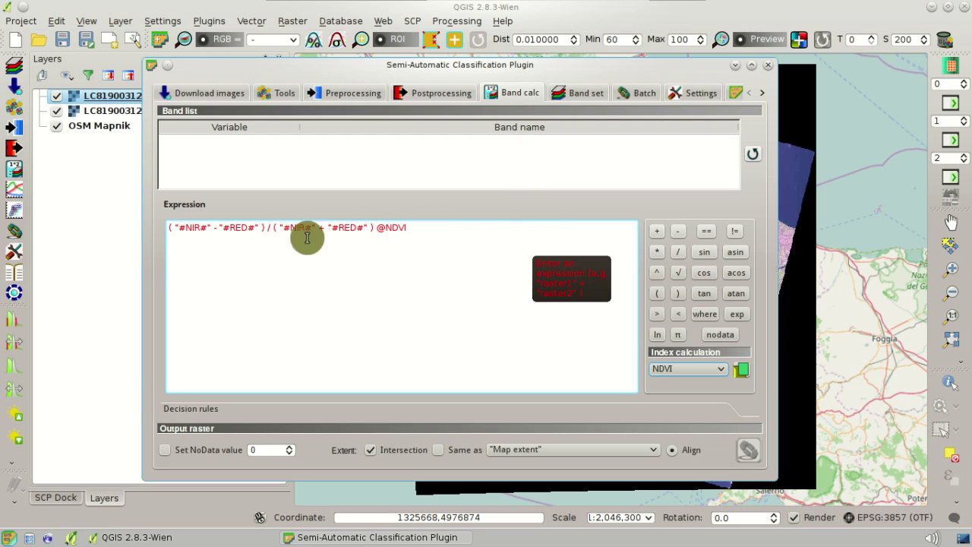
Step: Review the band set and Landsat preprocessing options, and start downloading the previewed images into /home/user/Desktop
click(564, 99)
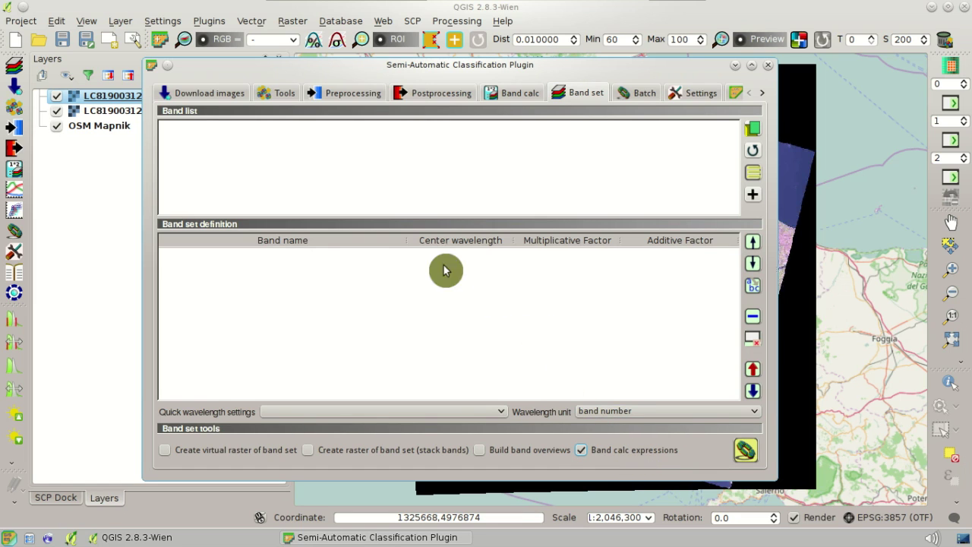
click(350, 95)
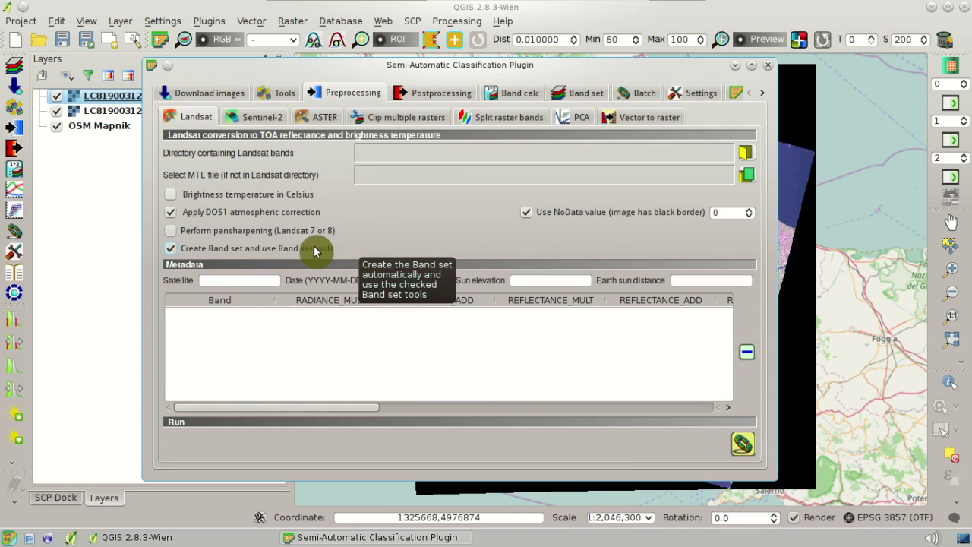
click(203, 95)
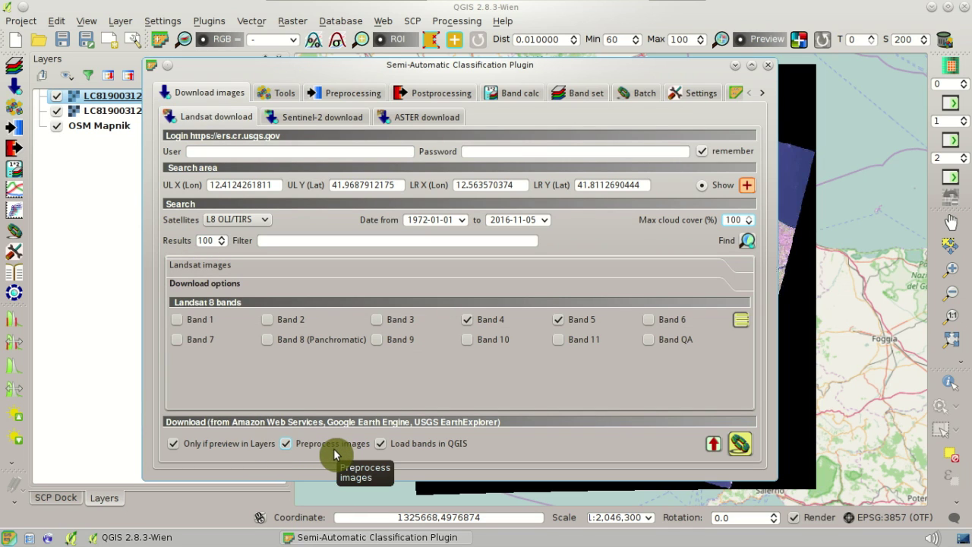
click(739, 445)
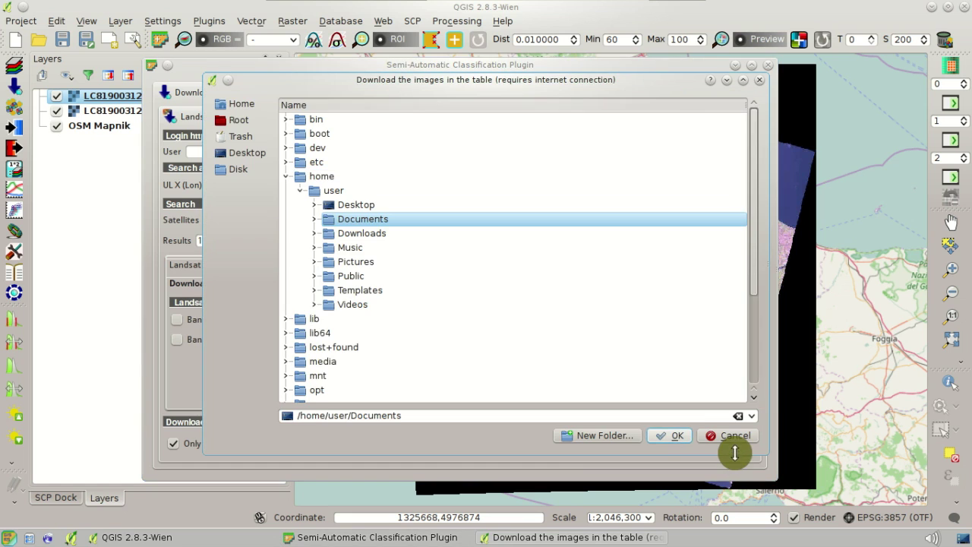
click(329, 210)
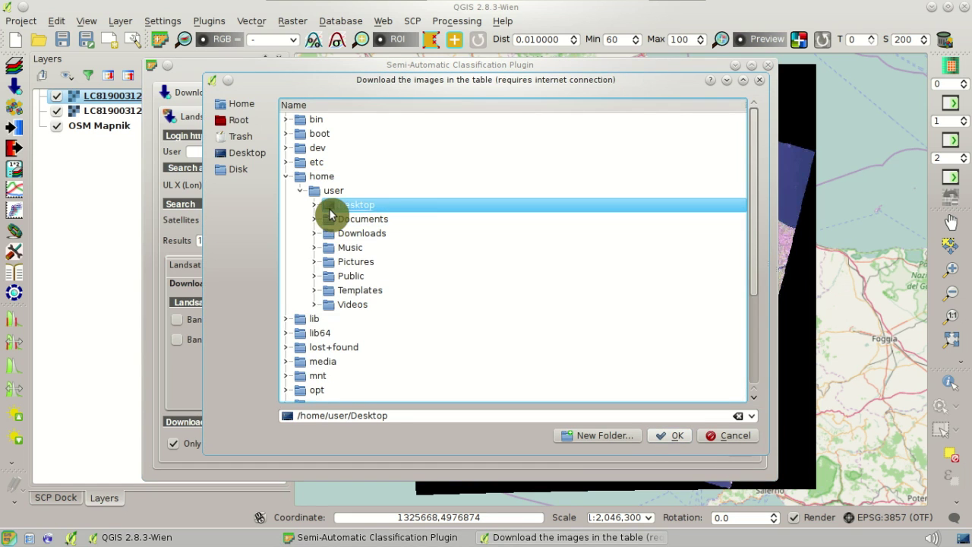
click(668, 438)
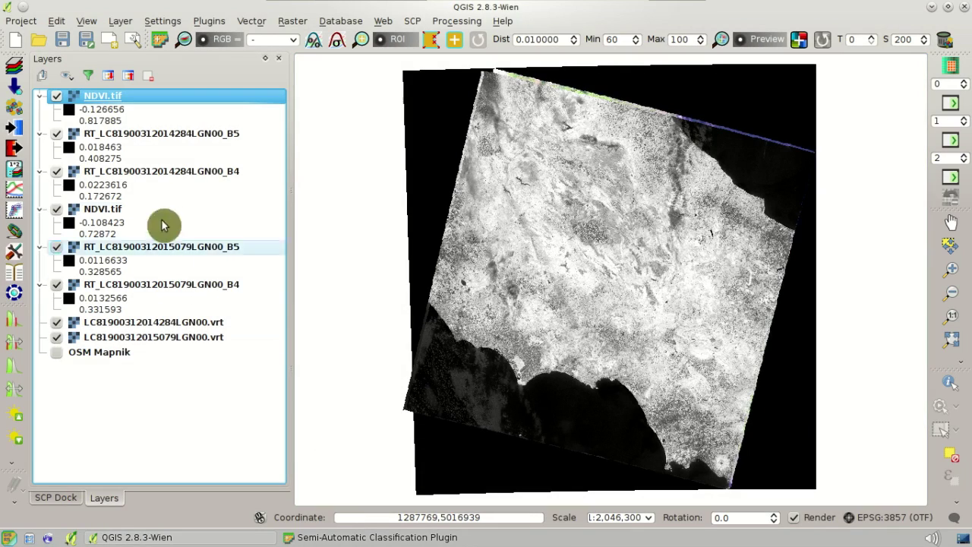
click(58, 101)
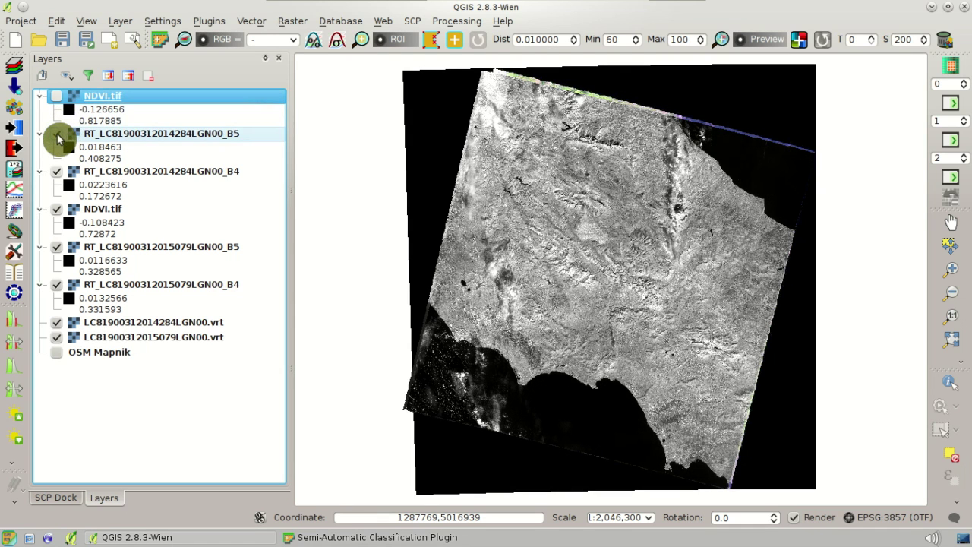
click(58, 138)
click(58, 173)
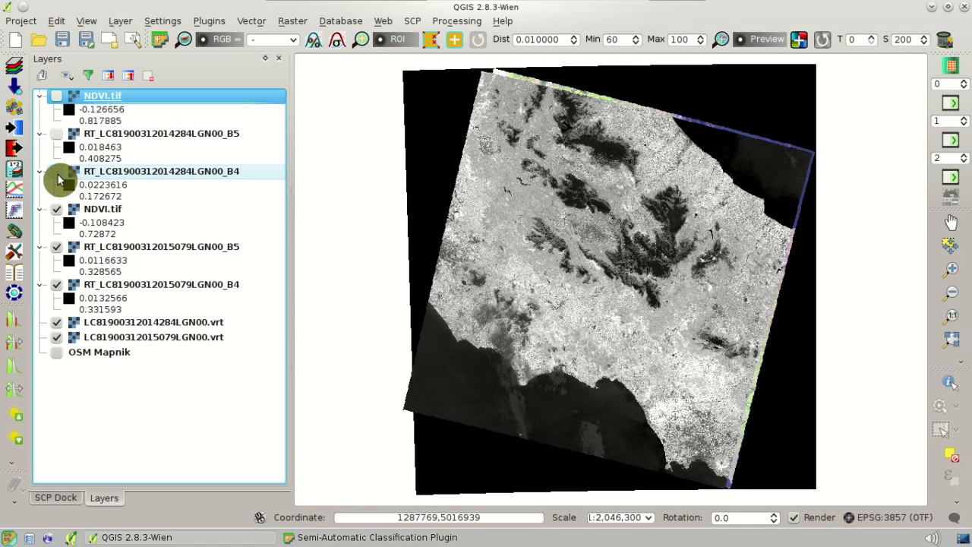
click(86, 215)
click(56, 212)
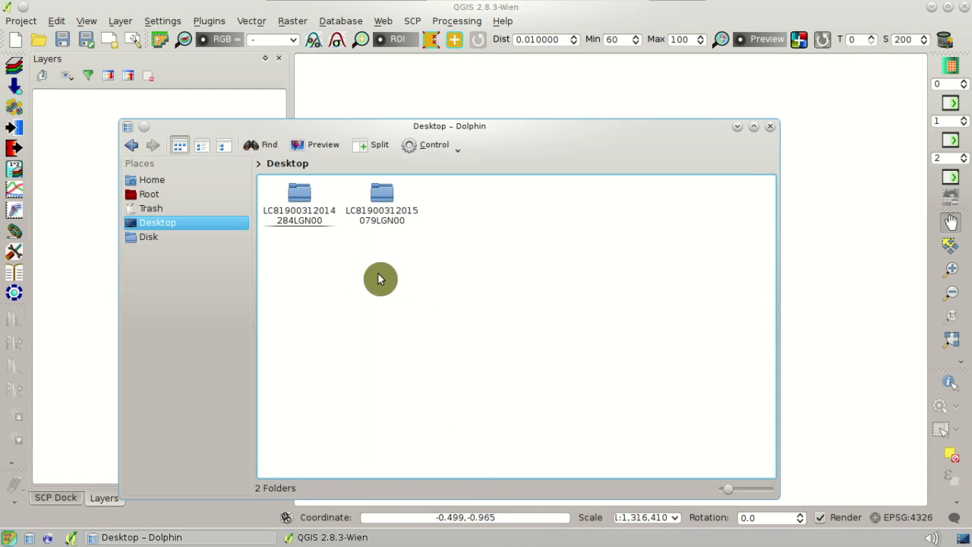
click(323, 223)
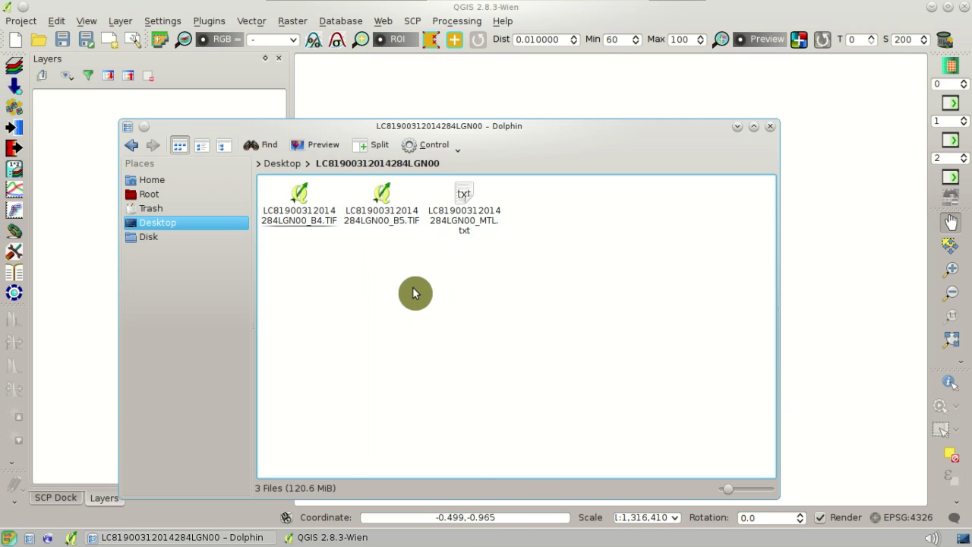
click(543, 34)
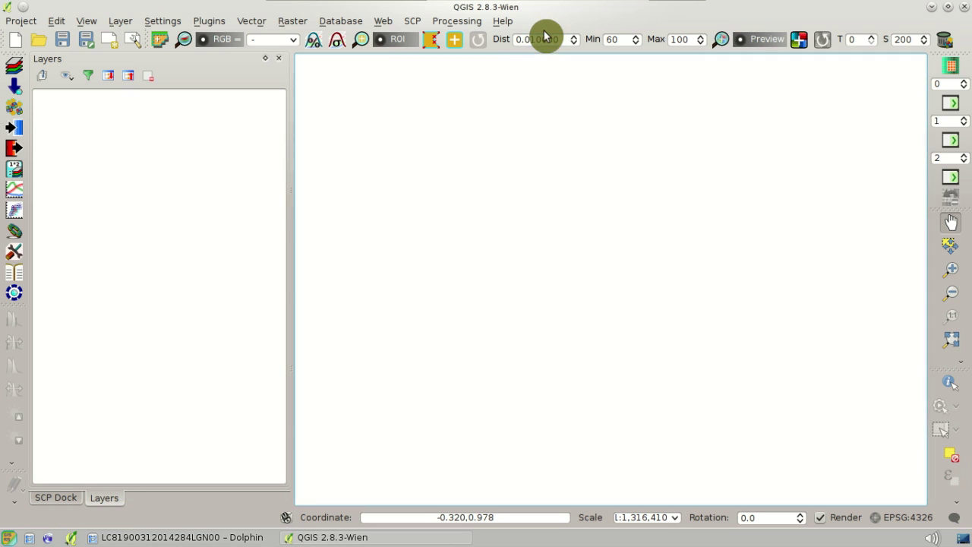
click(413, 22)
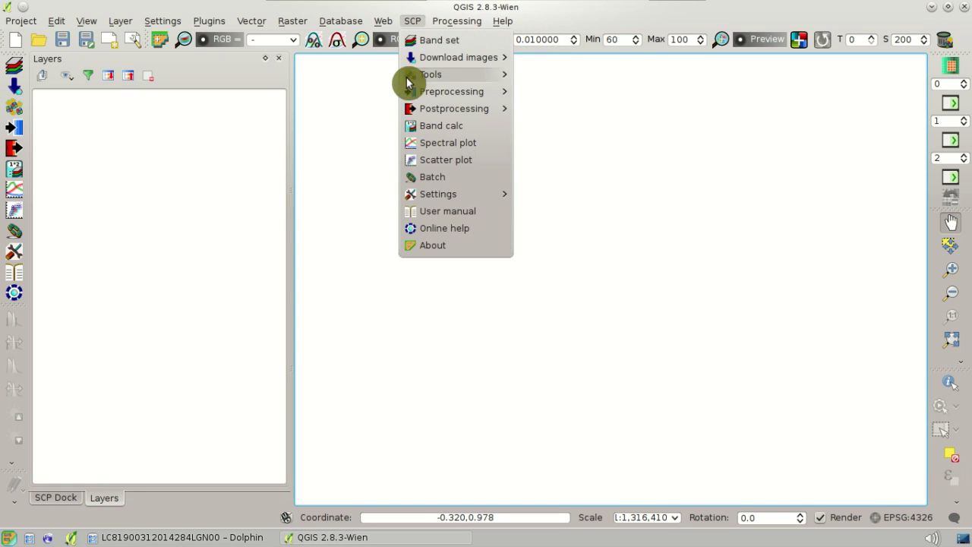
click(491, 179)
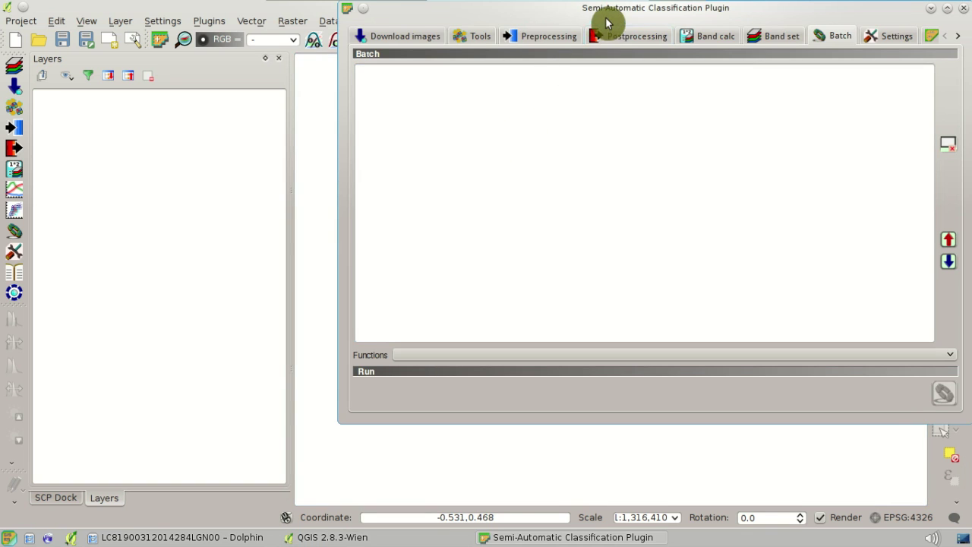
drag(608, 23, 500, 94)
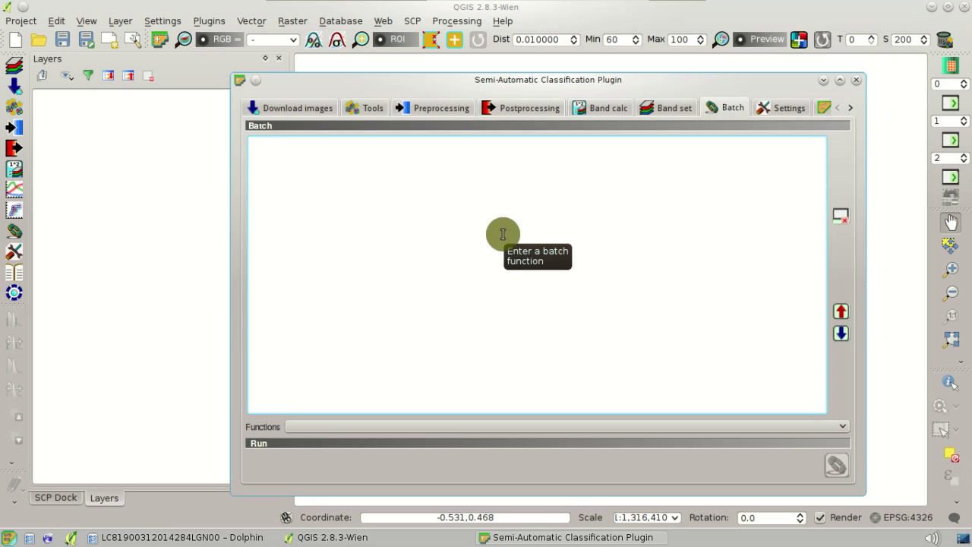
Step: Insert the !working_dir! function into the empty batch script
click(838, 430)
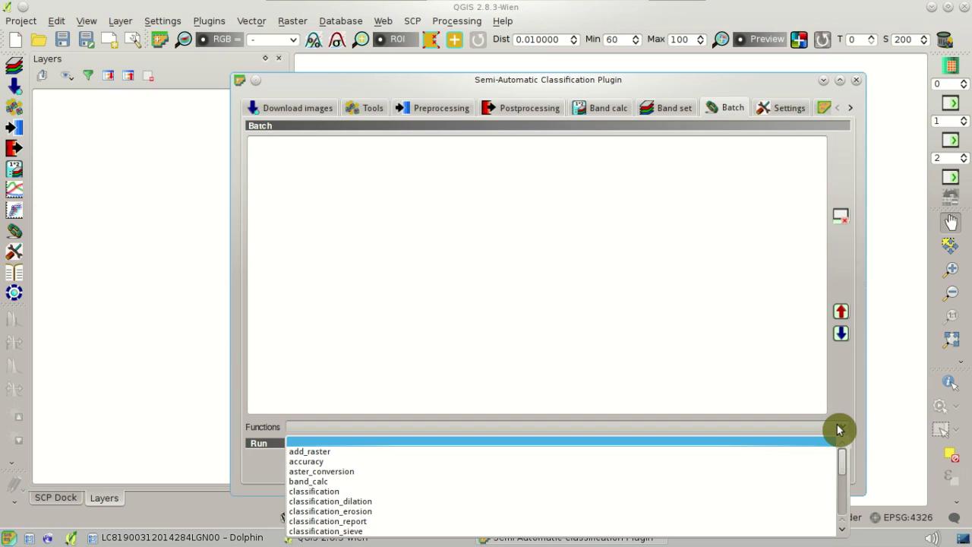
drag(841, 466, 839, 518)
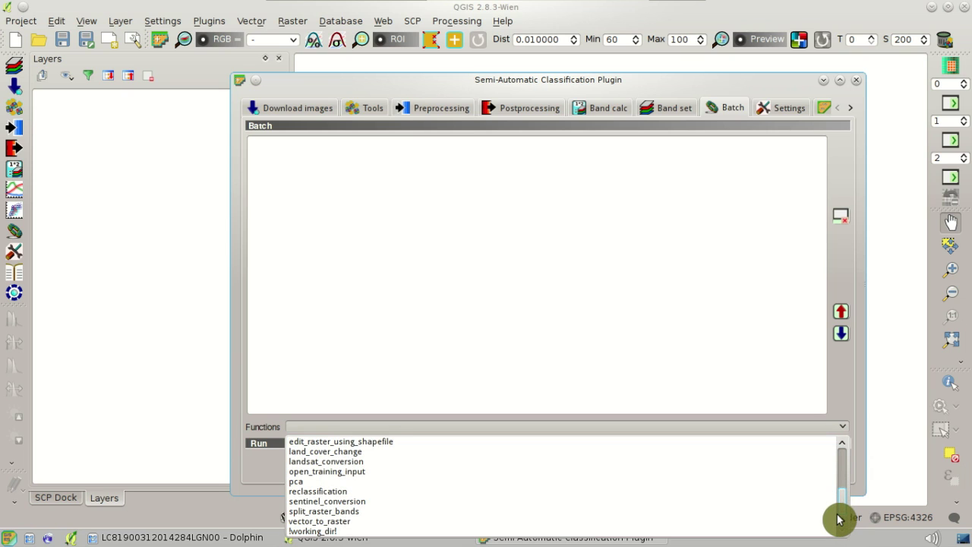
drag(839, 519, 786, 534)
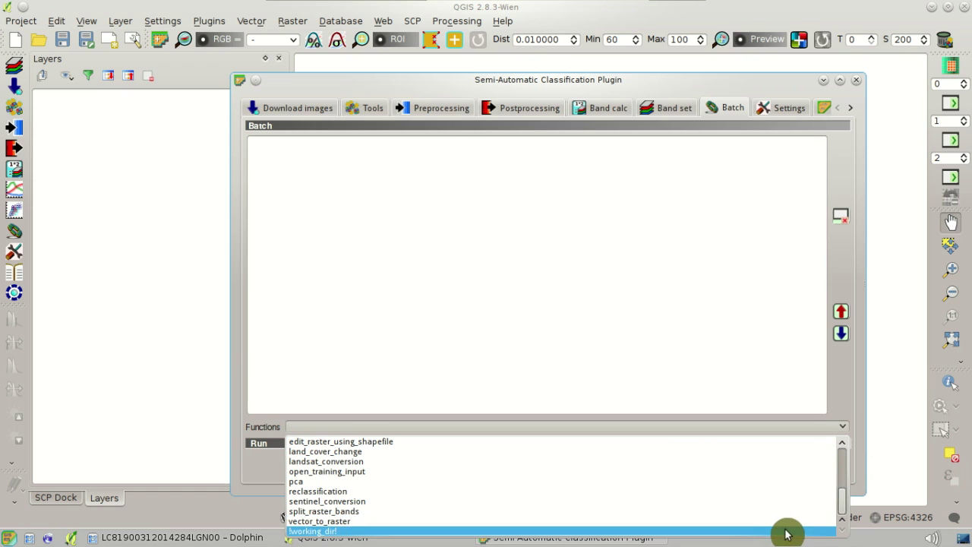
click(775, 536)
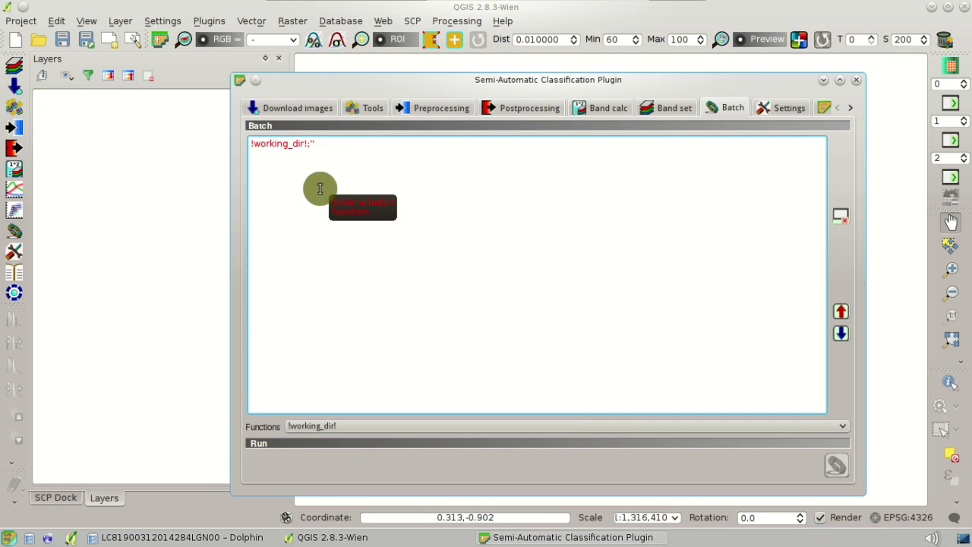
Step: Copy the parent path /home/user/Desktop/ from Dolphin and paste it between the quotes as the batch working directory
click(228, 540)
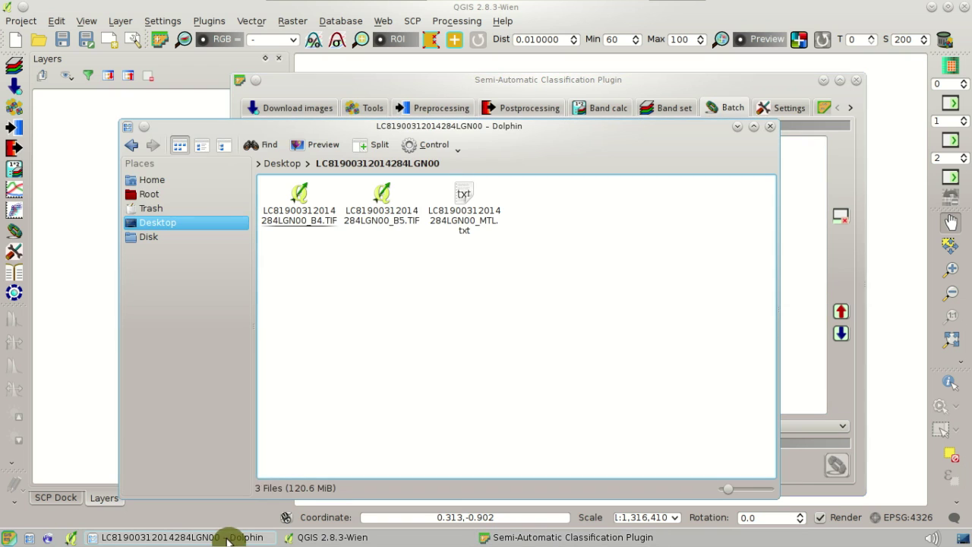
click(447, 166)
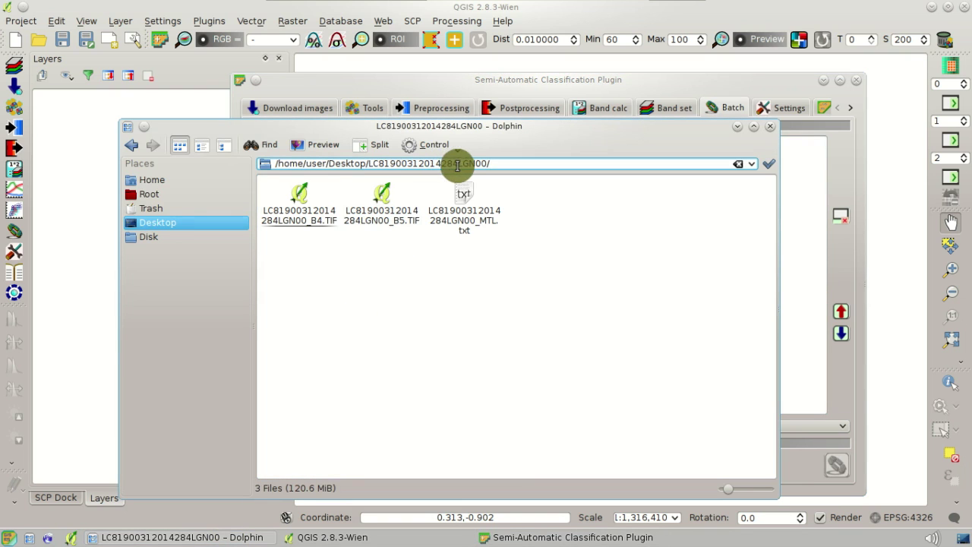
drag(368, 162, 265, 161)
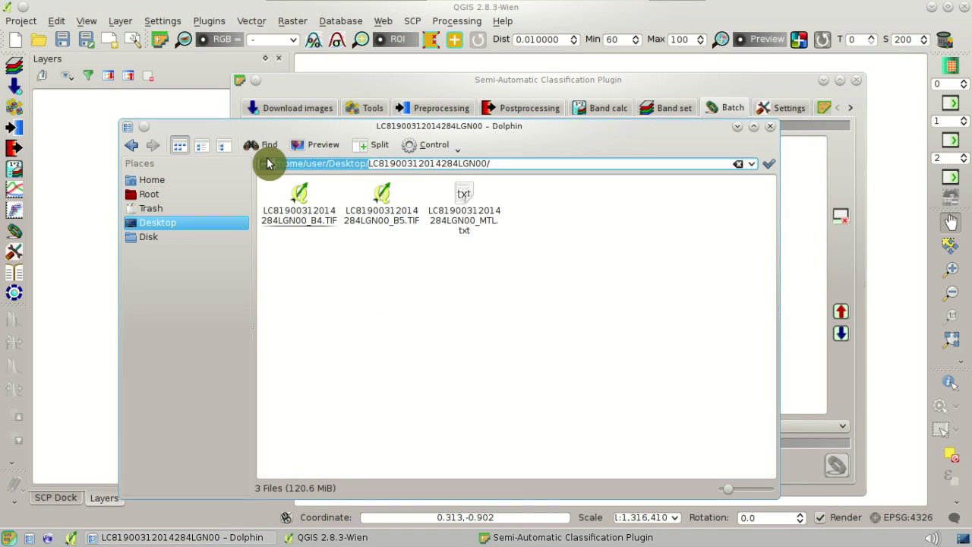
right_click(284, 166)
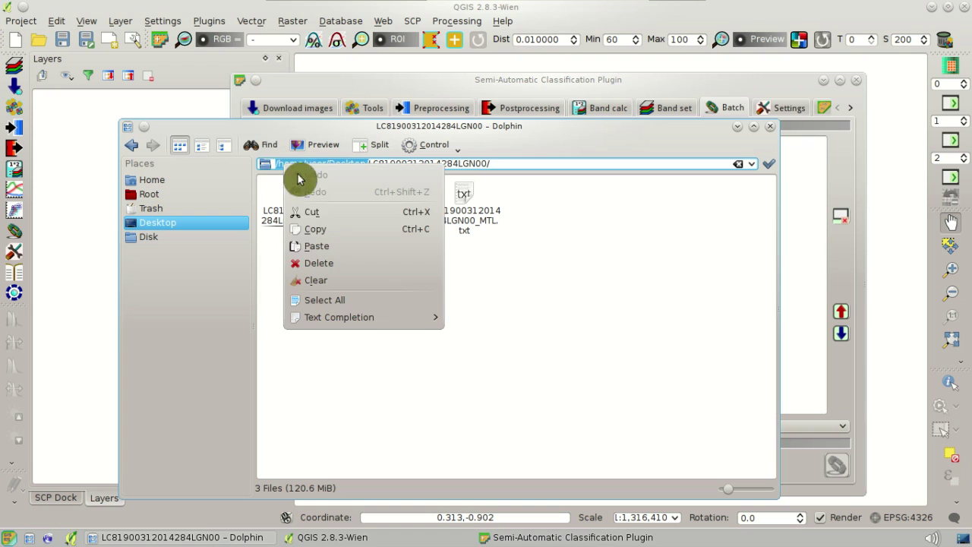
click(347, 230)
click(419, 91)
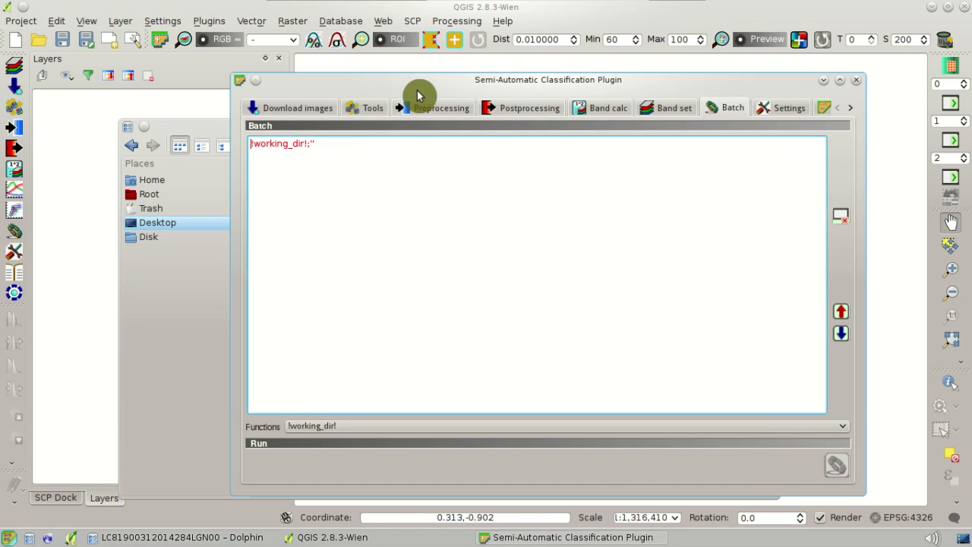
right_click(314, 159)
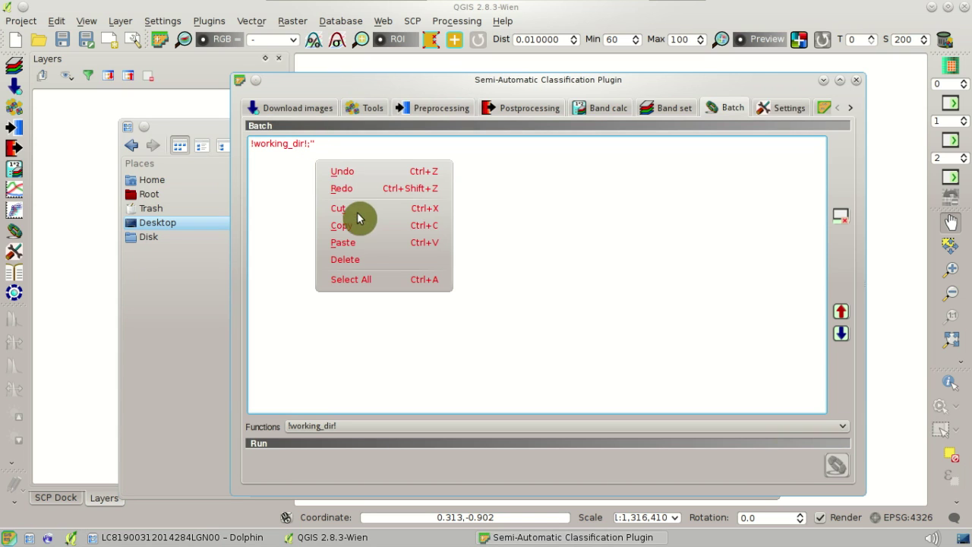
click(367, 242)
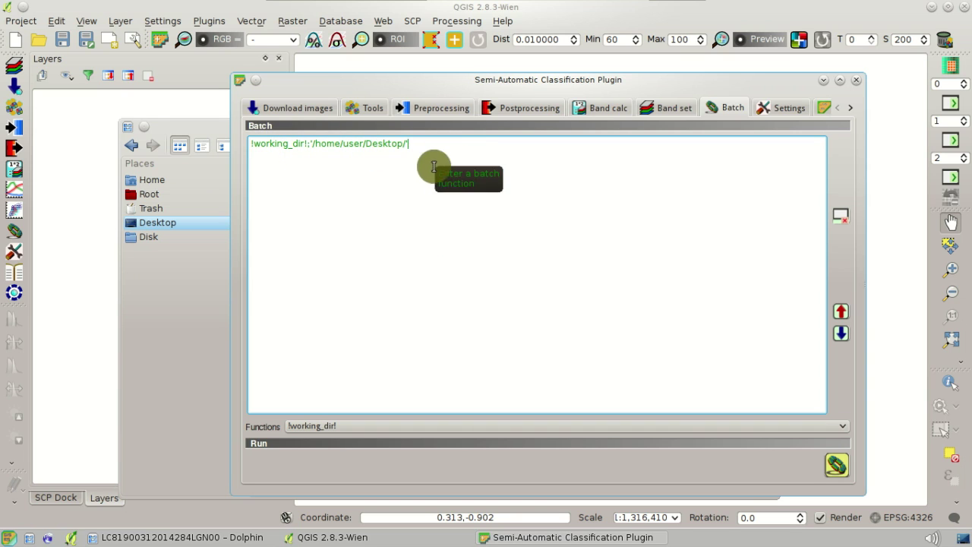
Step: Add a landsat_conversion function to the batch script and enter !working_dir!/ between the quotes of its input_dir
click(550, 426)
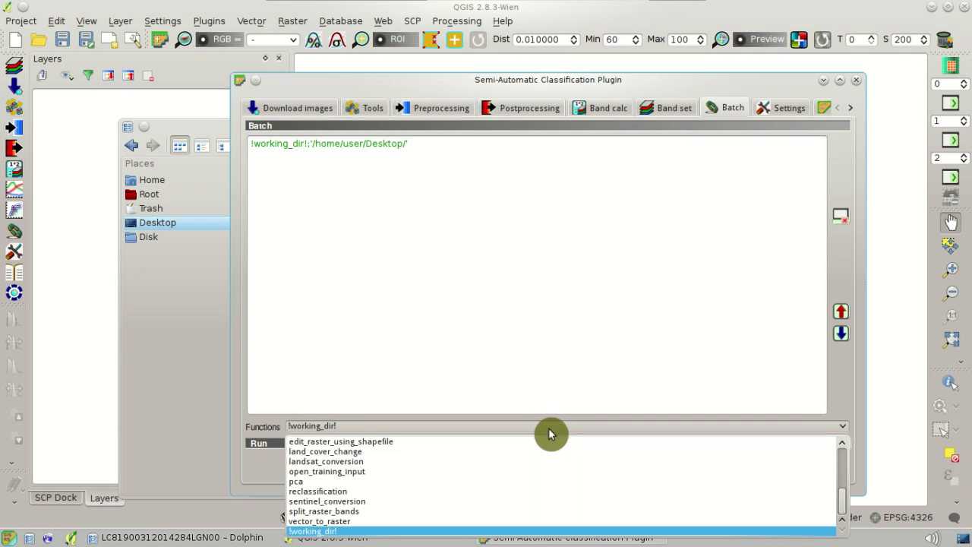
click(435, 464)
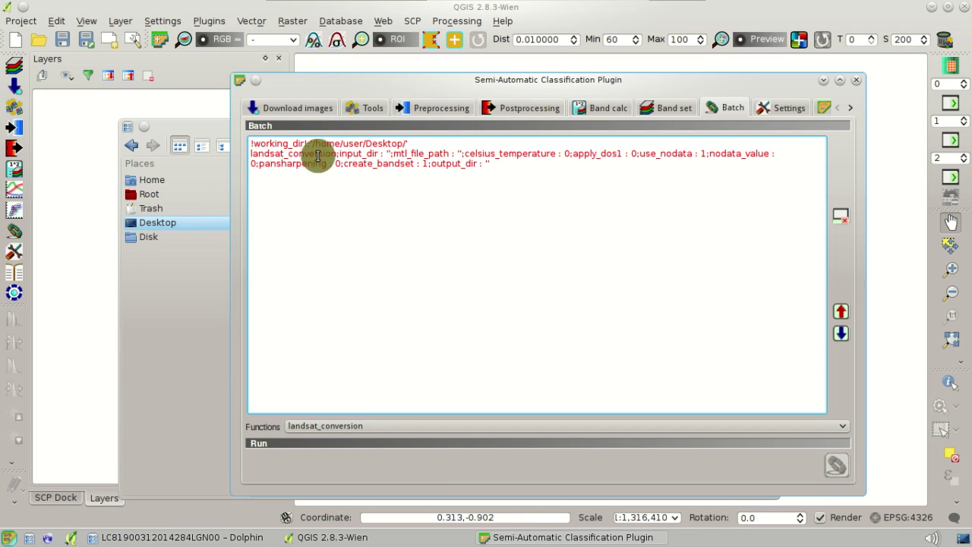
drag(306, 144, 254, 148)
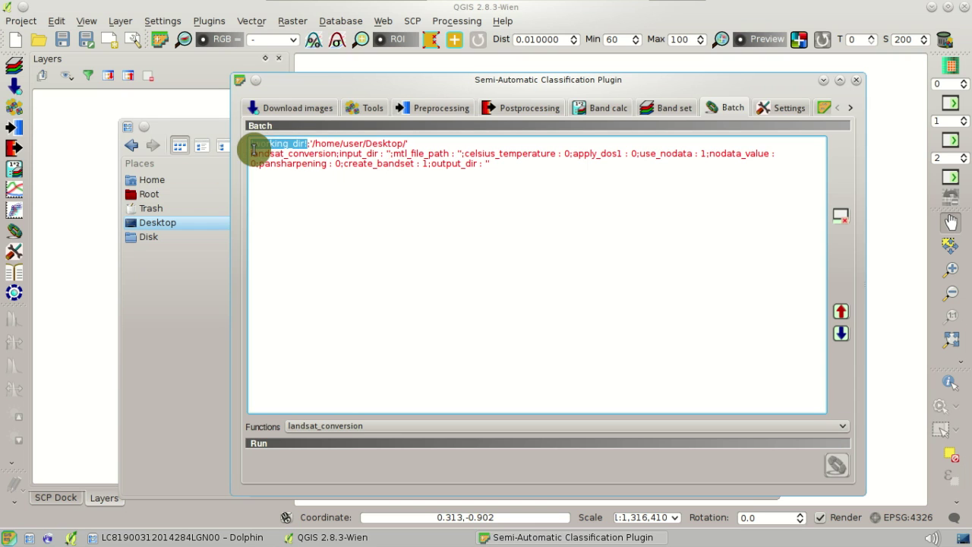
right_click(258, 146)
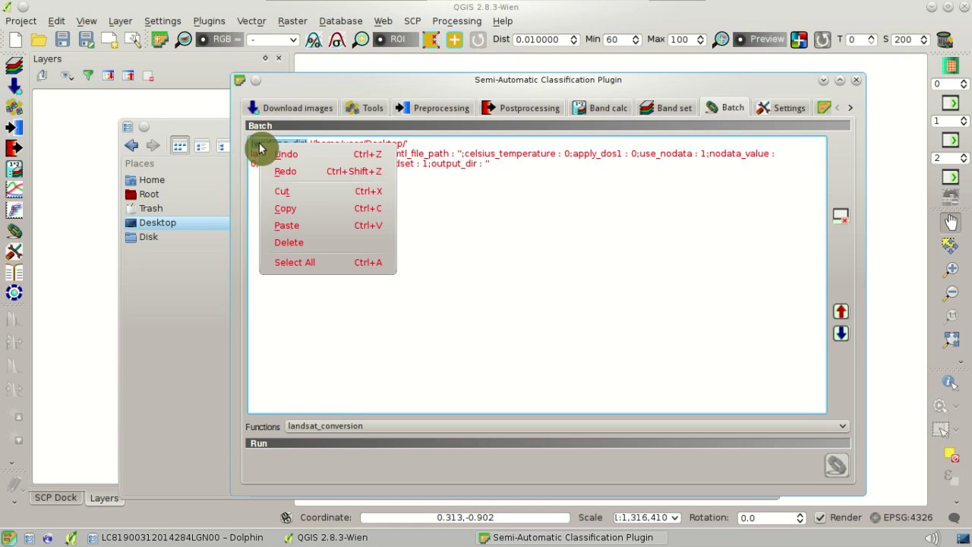
click(289, 213)
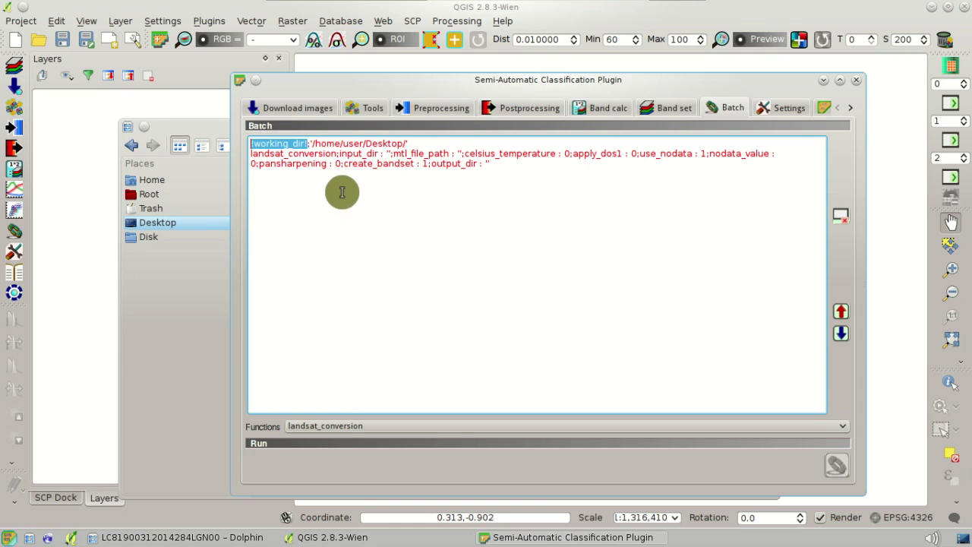
right_click(389, 152)
click(411, 233)
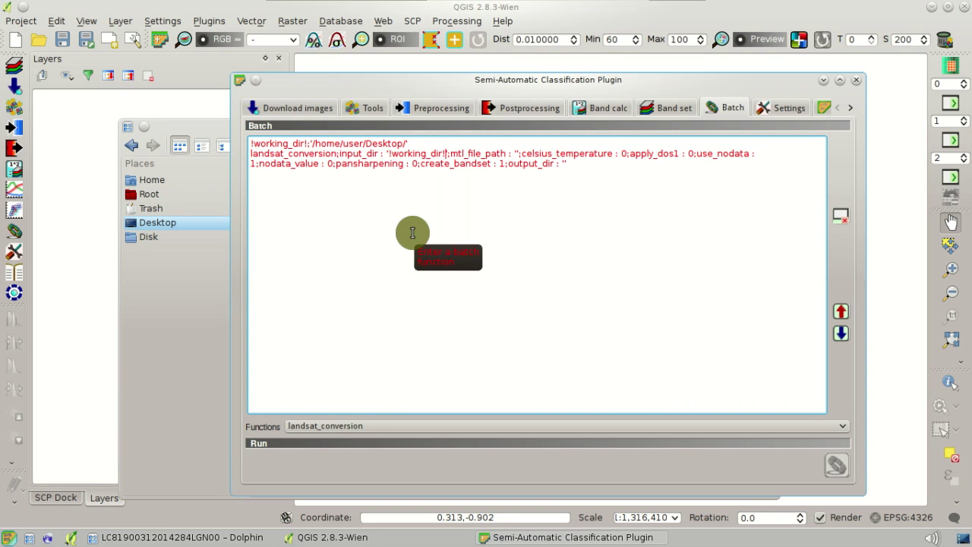
text(/)
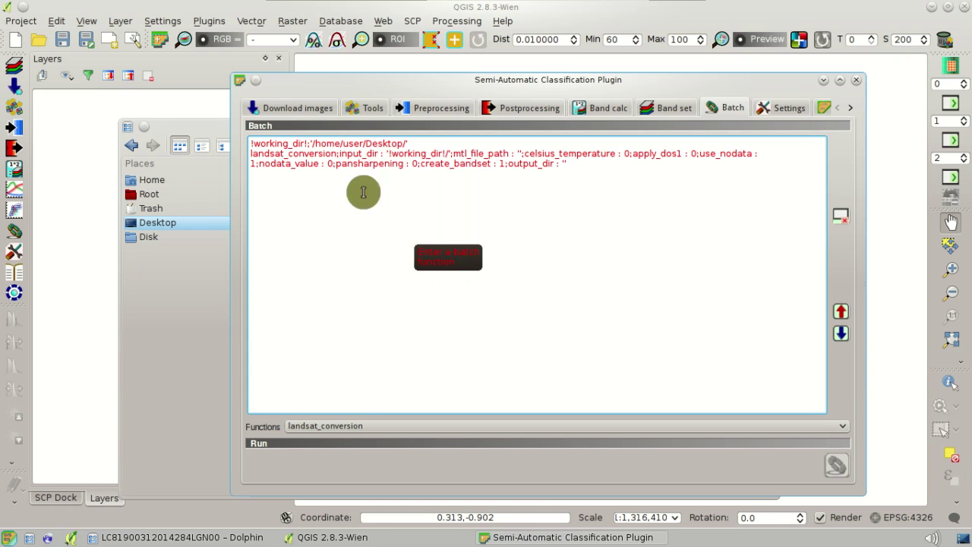
click(217, 353)
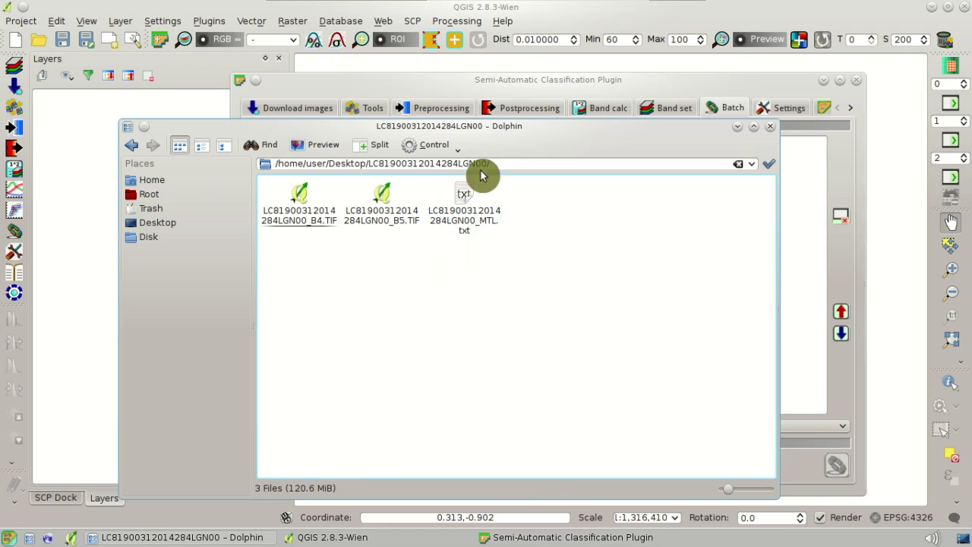
drag(489, 161, 370, 164)
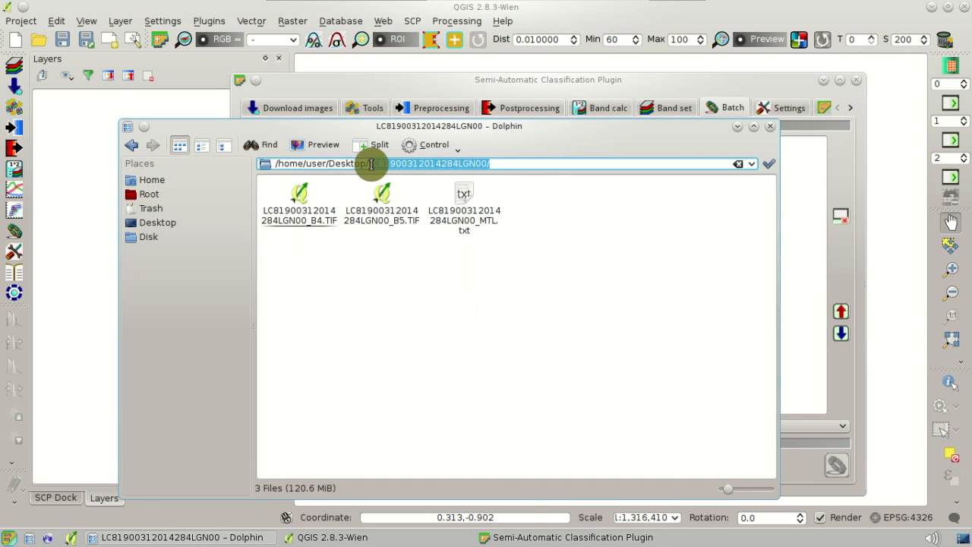
right_click(374, 165)
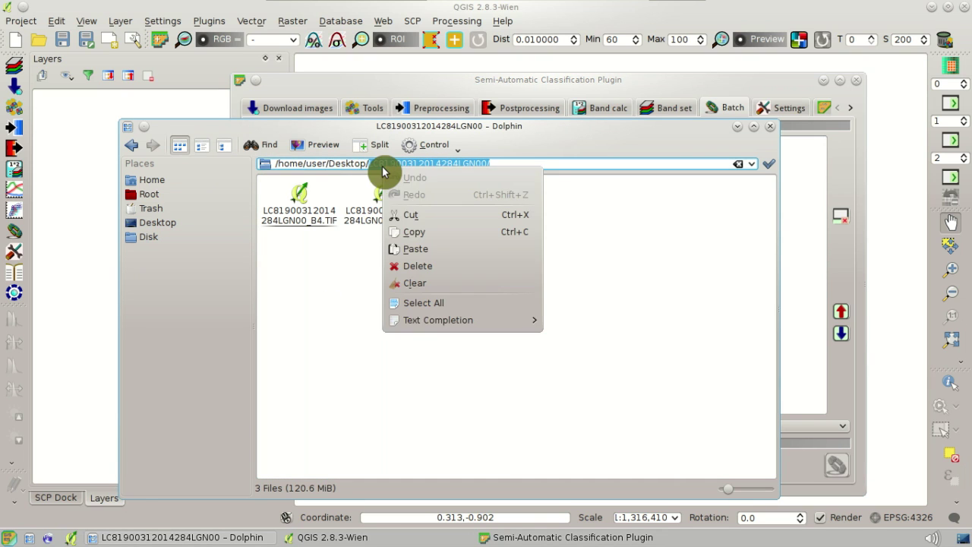
click(421, 237)
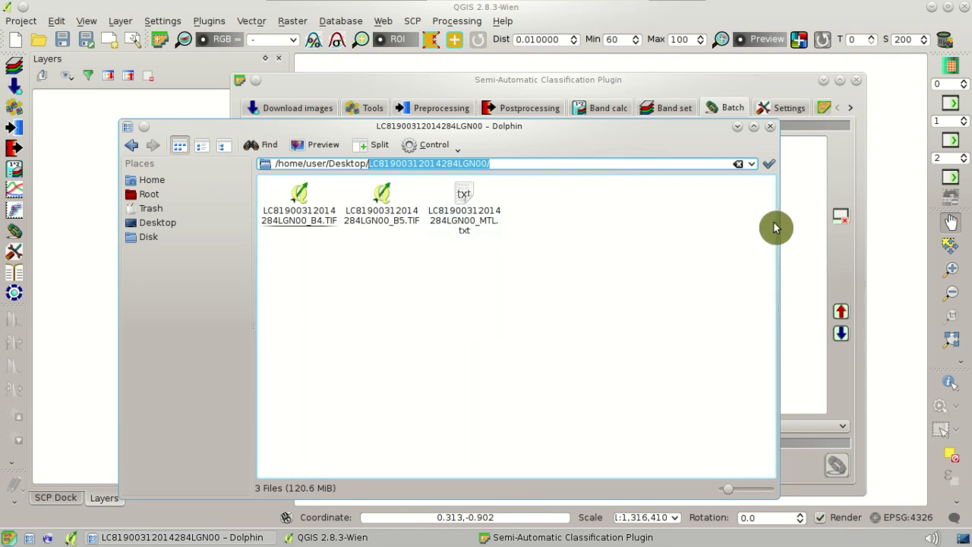
click(801, 213)
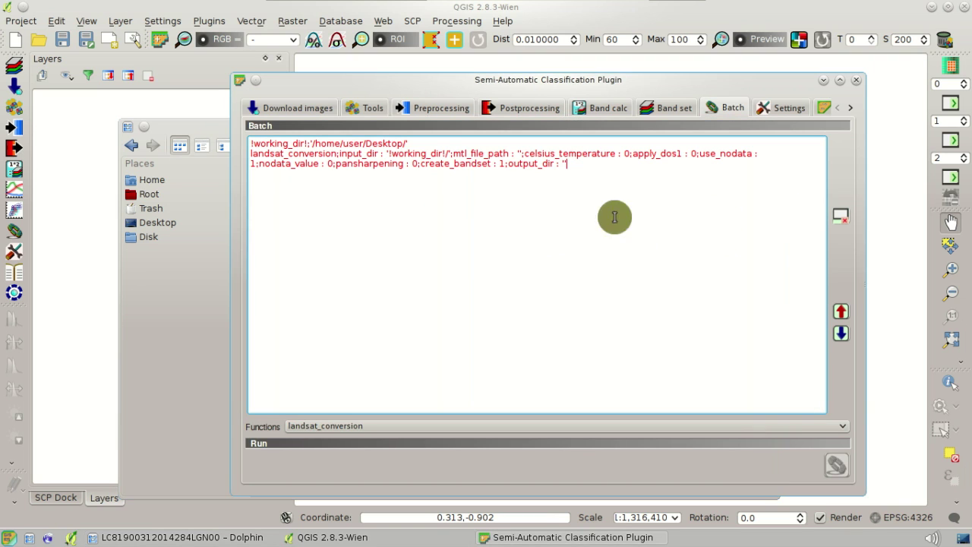
right_click(450, 154)
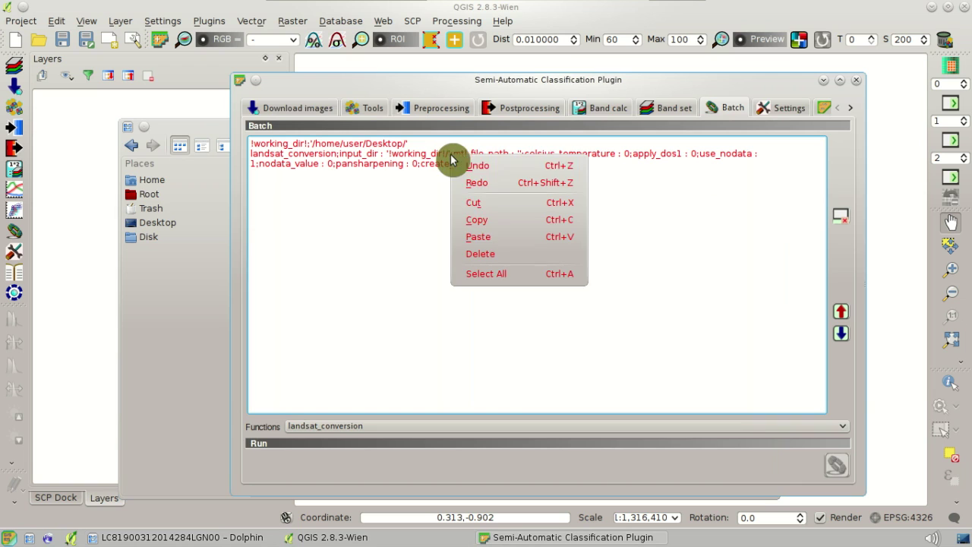
click(495, 238)
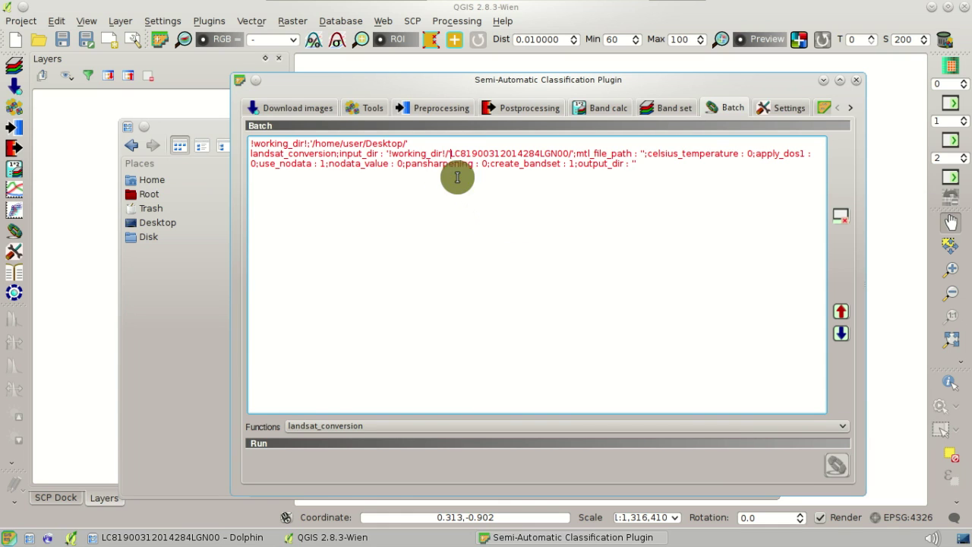
key(BackSpace)
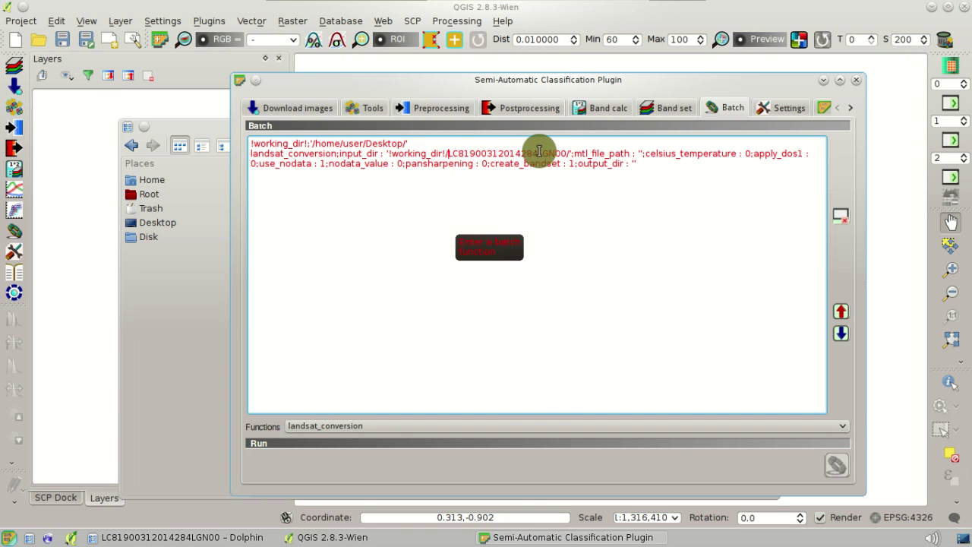
Step: Copy the quoted input_dir path over the empty output_dir value and extend it with the subfolder name converted
drag(569, 153, 385, 153)
right_click(398, 156)
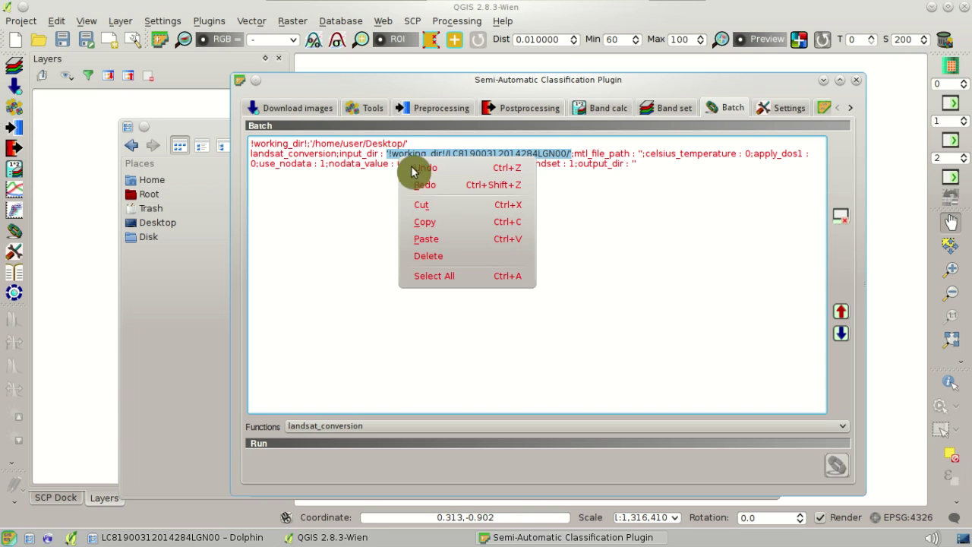
click(438, 219)
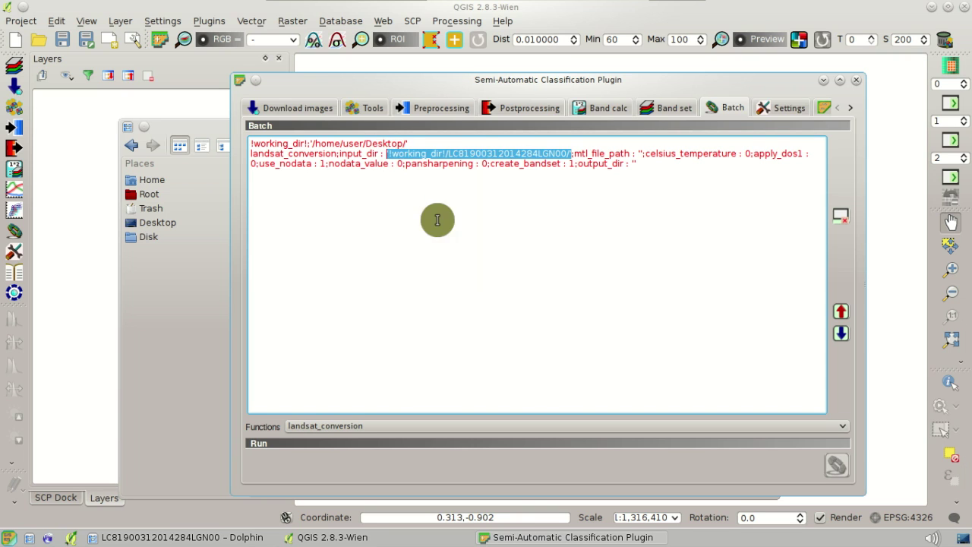
click(637, 165)
right_click(632, 163)
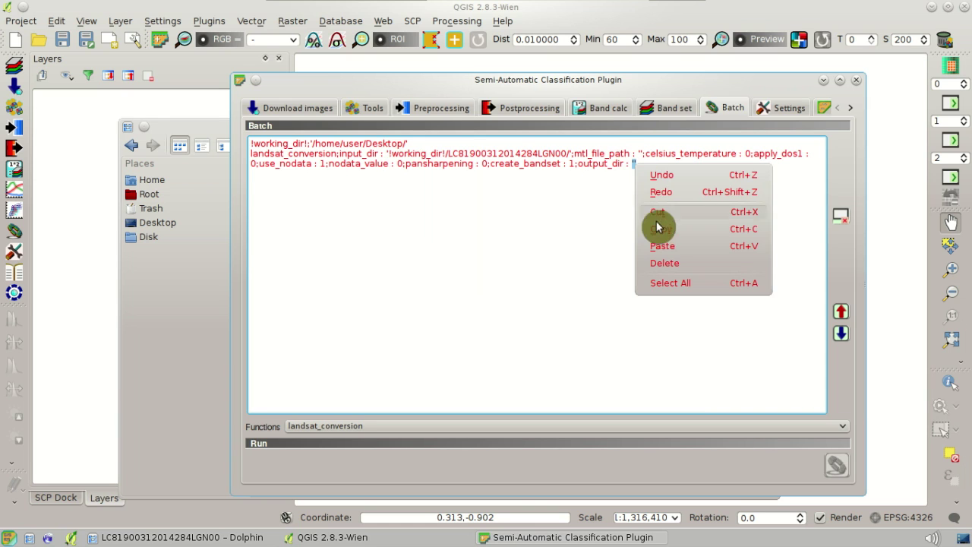
click(663, 245)
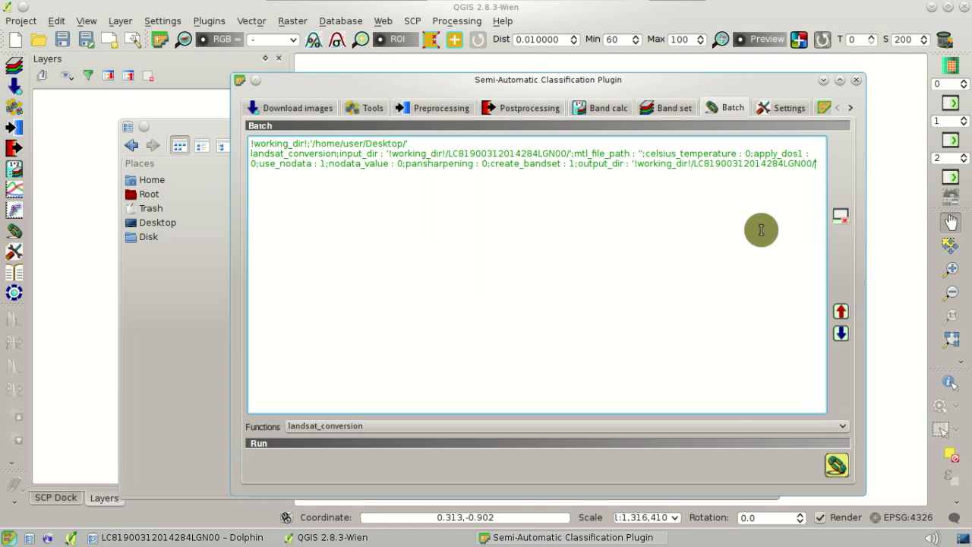
text(onverted)
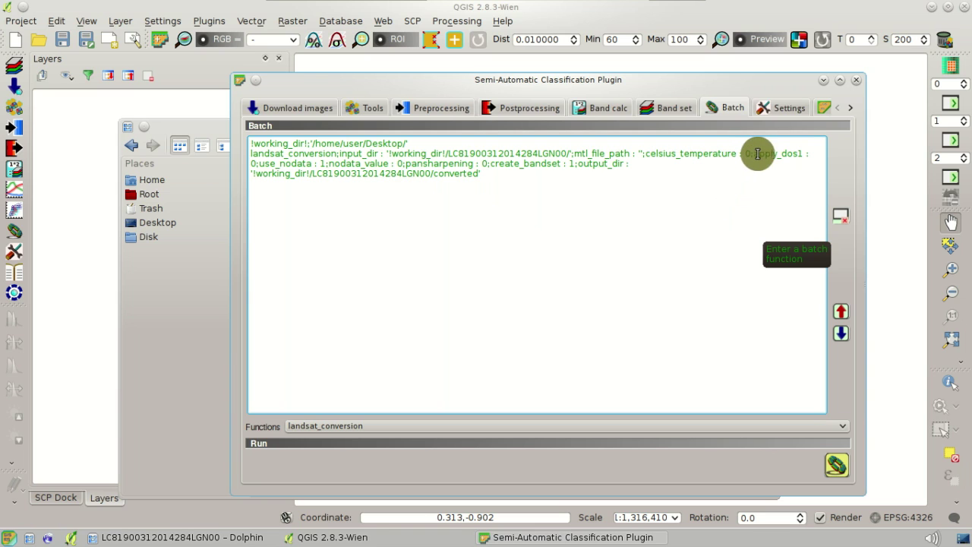
Step: Set apply_dos1 to 1 in the landsat_conversion line and view the matching Landsat preprocessing options
drag(757, 154, 802, 153)
click(747, 182)
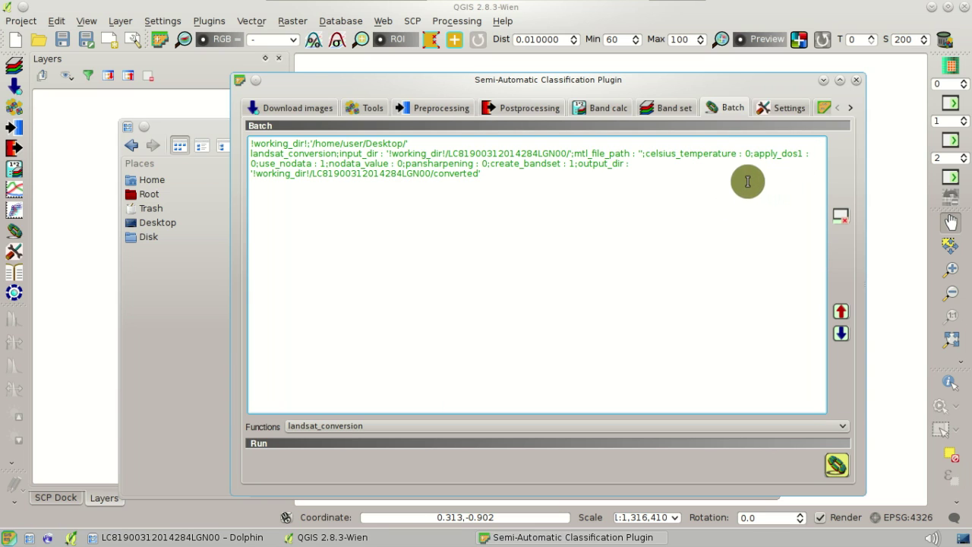
double_click(247, 165)
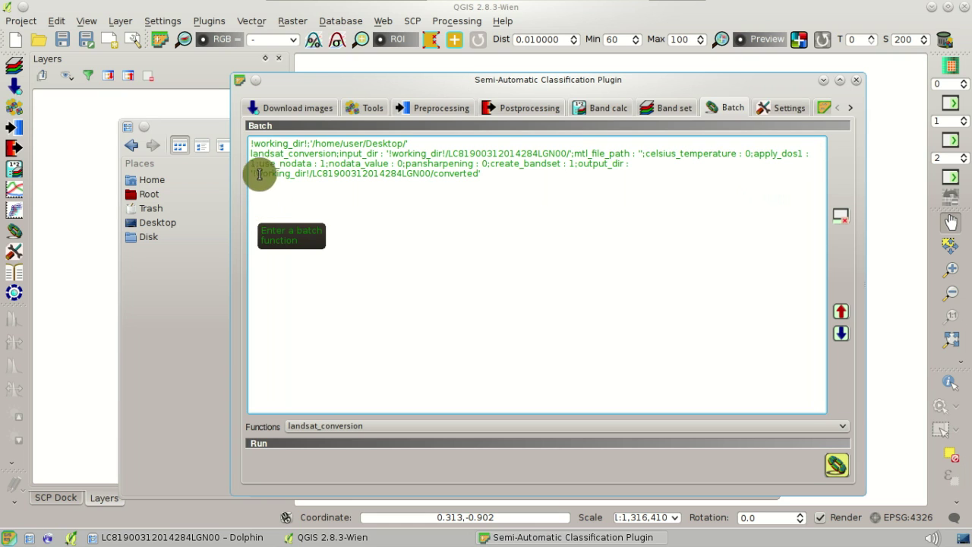
drag(257, 165, 755, 152)
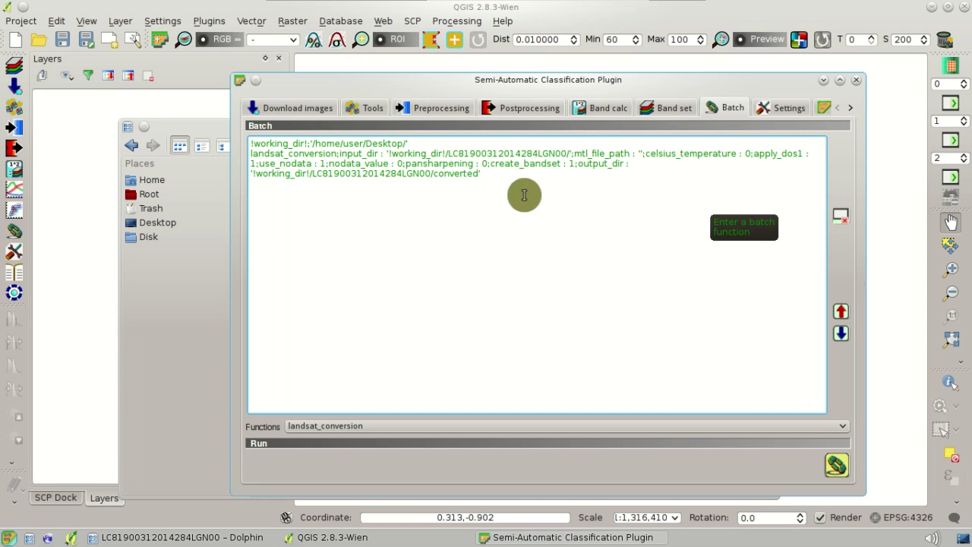
click(430, 108)
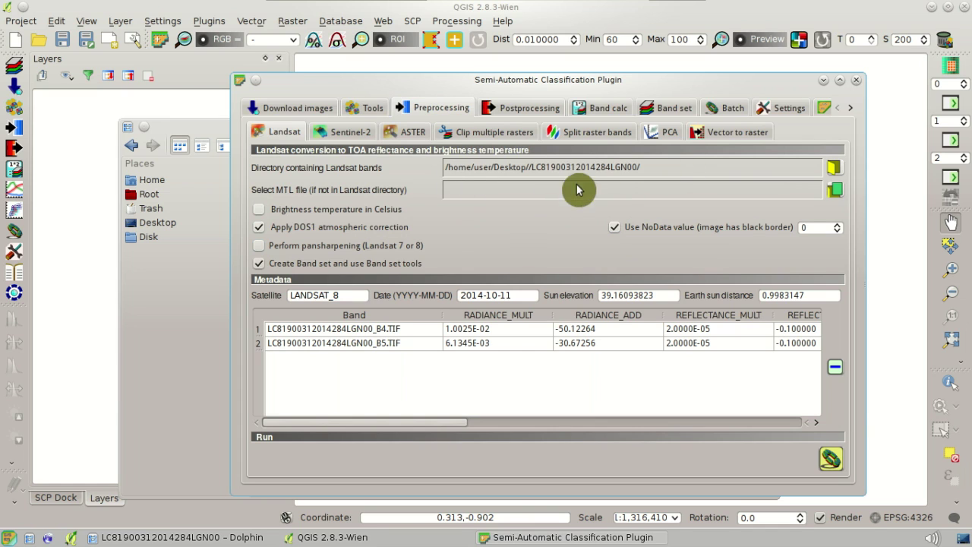
click(676, 368)
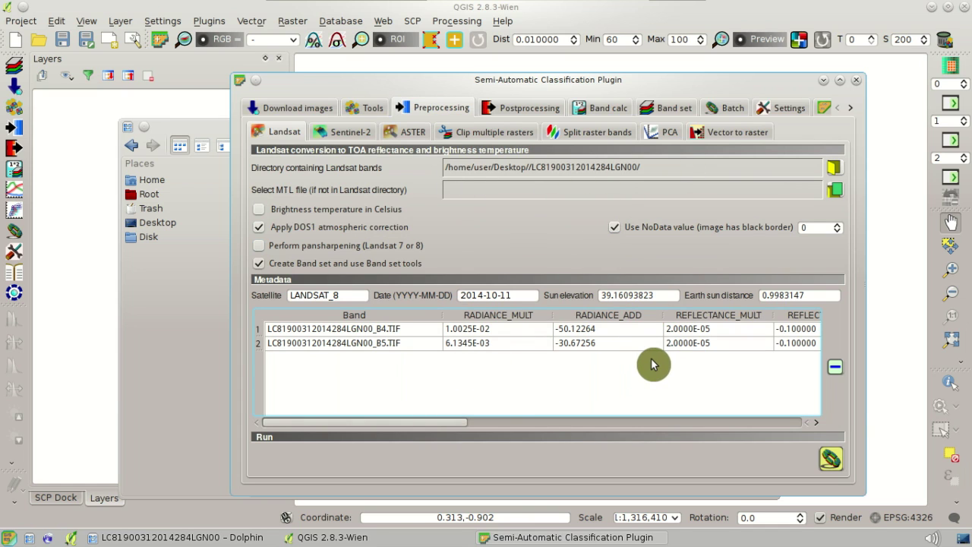
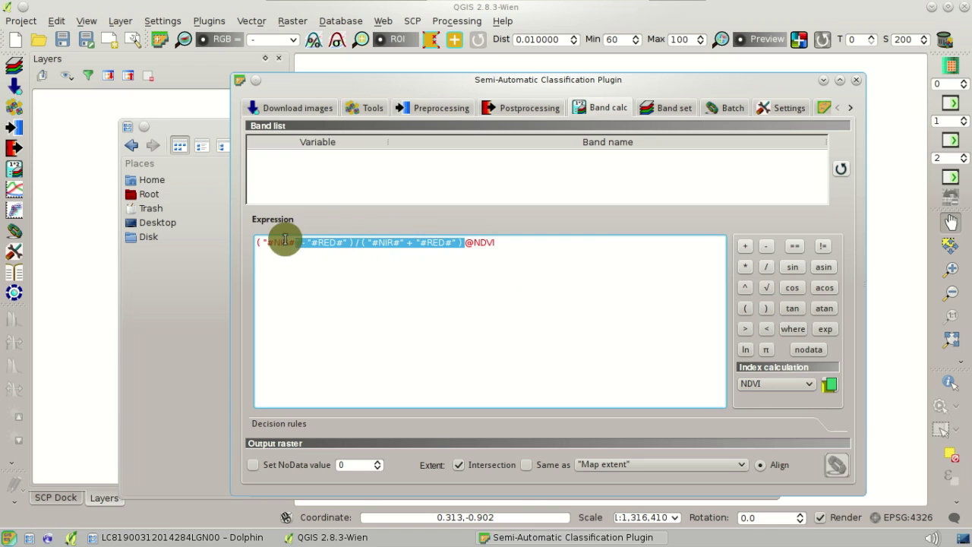
Step: Copy the NDVI formula ( "#NIR#" - "#RED#" ) / ( "#NIR#" + "#RED#" ) from the band calculator into the batch band_calc expression, enclosed in single quotes
right_click(290, 247)
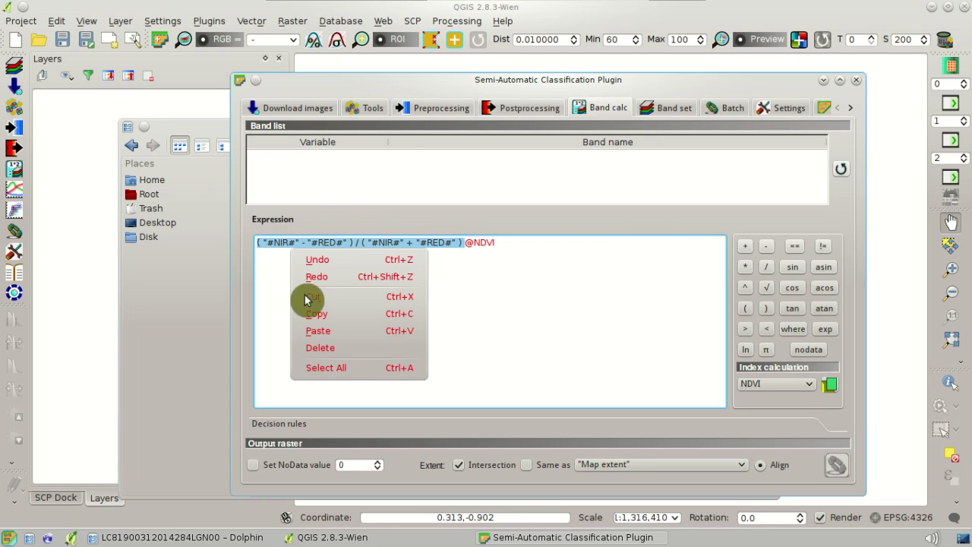
click(319, 315)
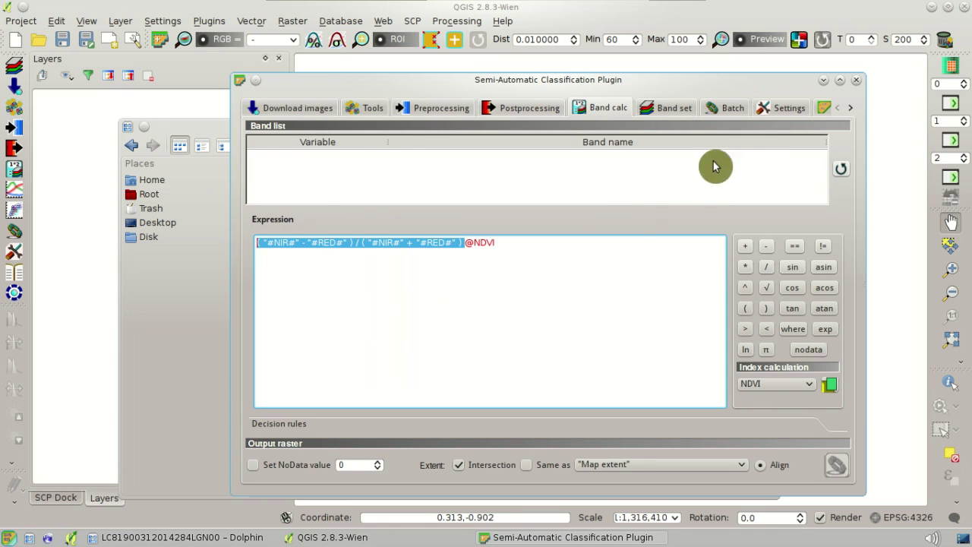
click(729, 107)
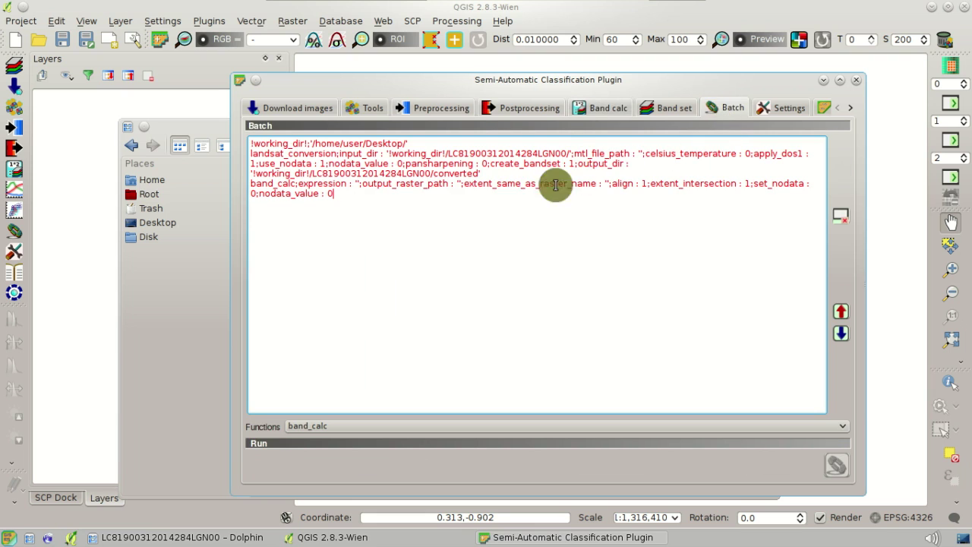
right_click(358, 184)
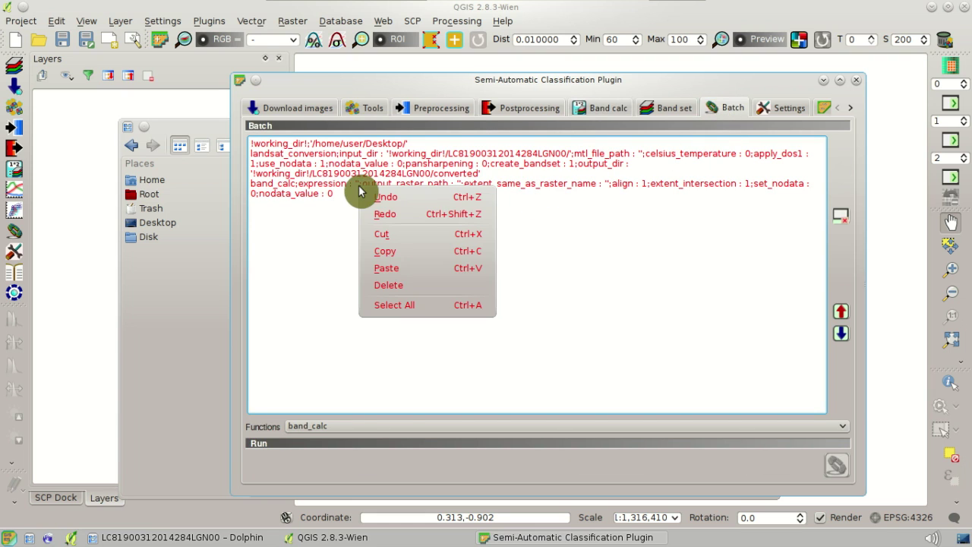
click(392, 267)
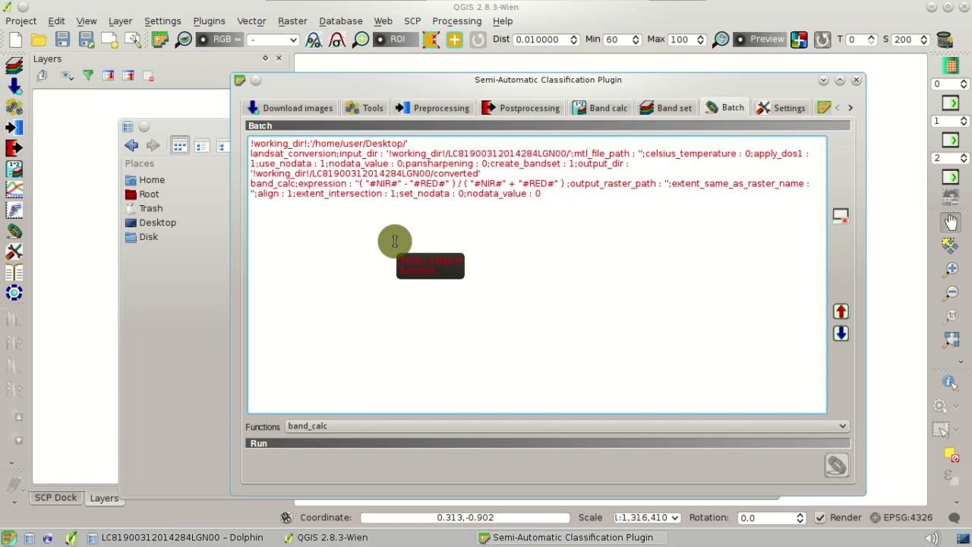
text(')
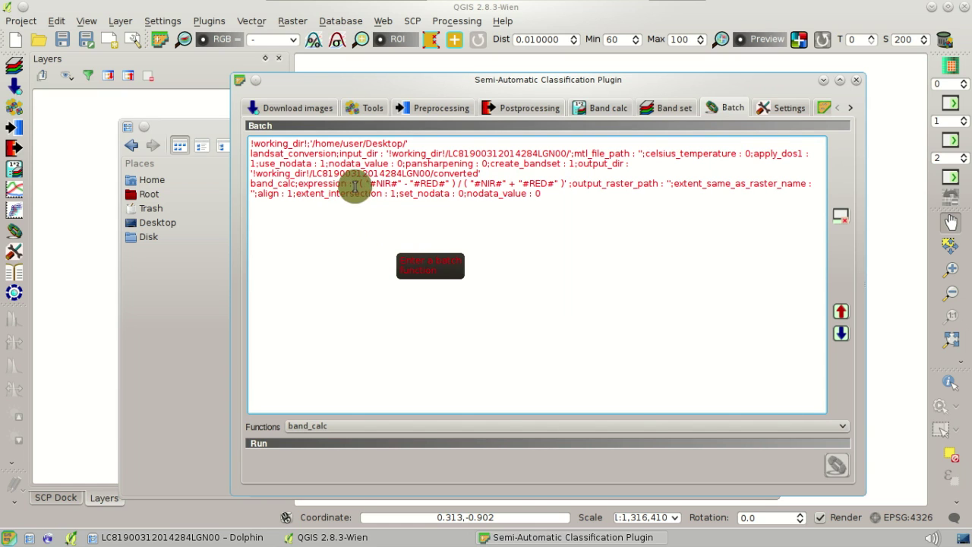
click(355, 186)
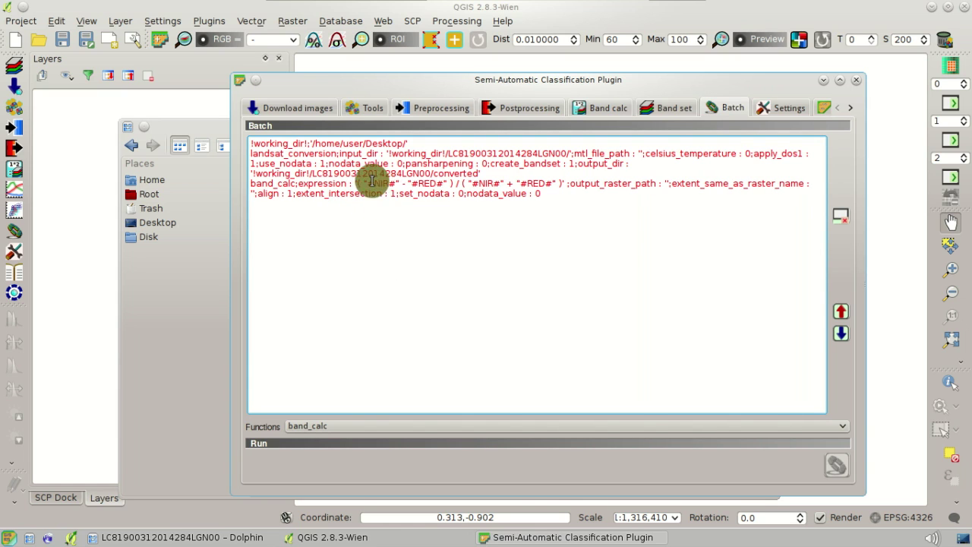
drag(354, 183, 565, 183)
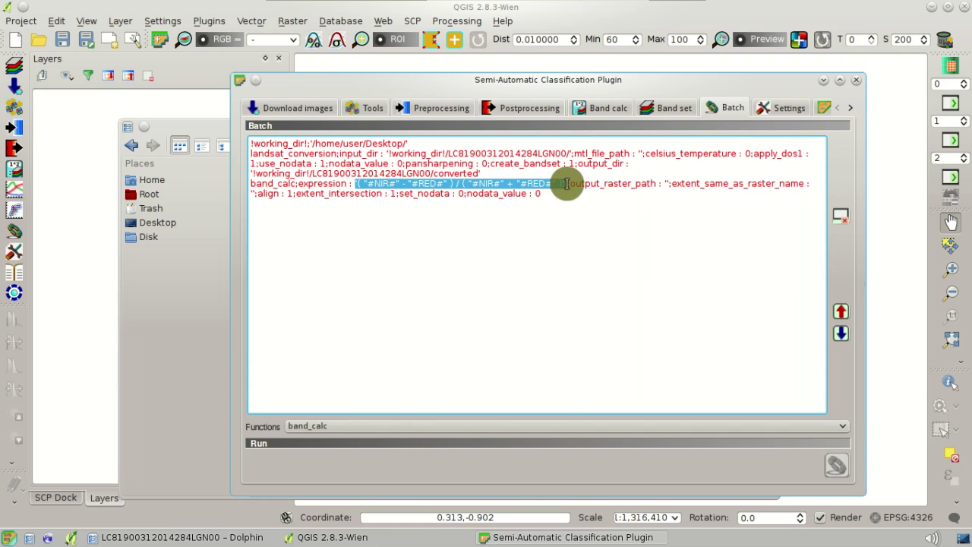
click(469, 249)
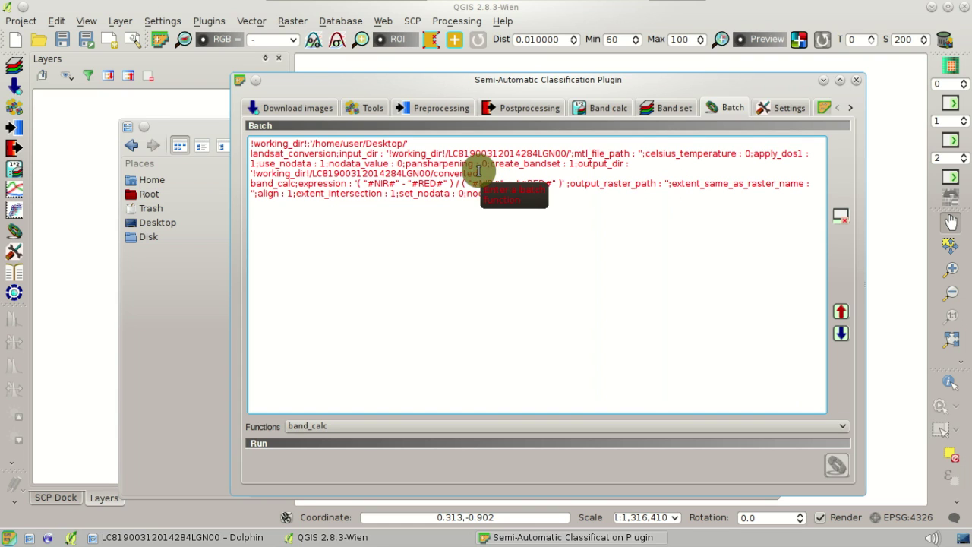
Step: Copy the quoted output_dir path over the empty output_raster_path value in the band_calc line and add a slash after converted
drag(490, 173, 244, 173)
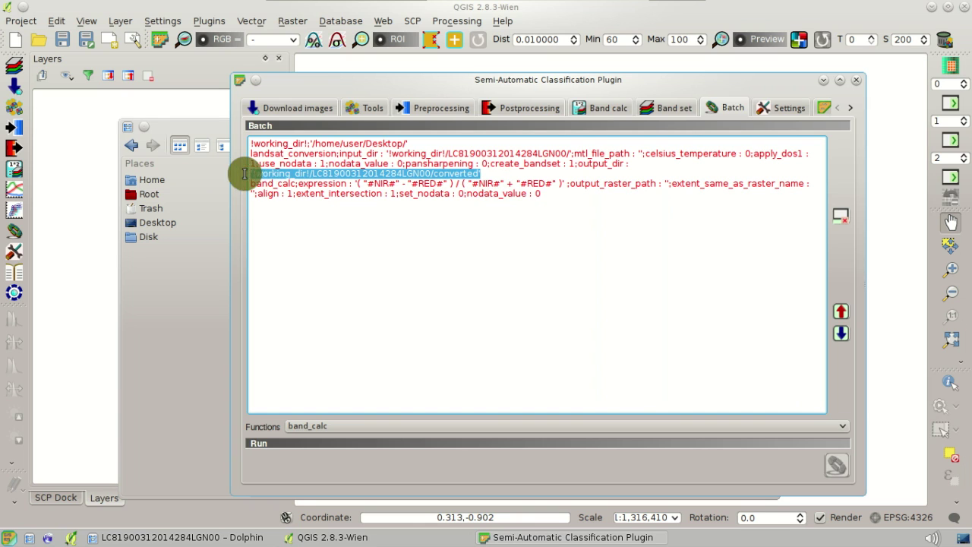
right_click(259, 174)
click(285, 243)
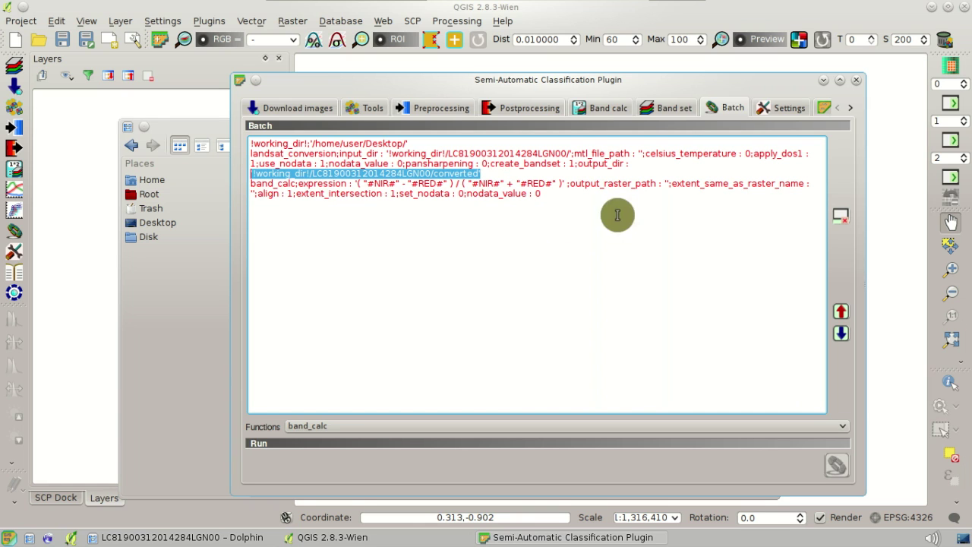
click(666, 182)
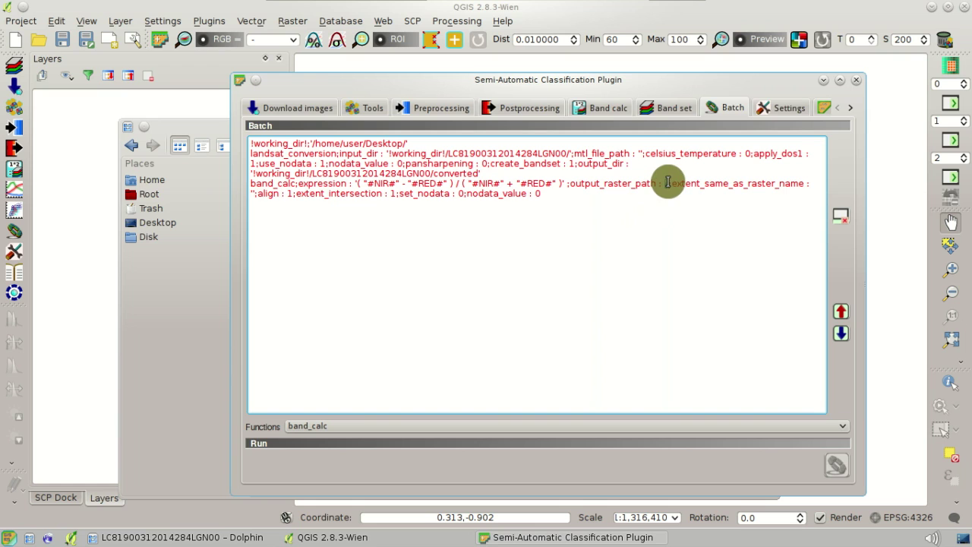
right_click(667, 183)
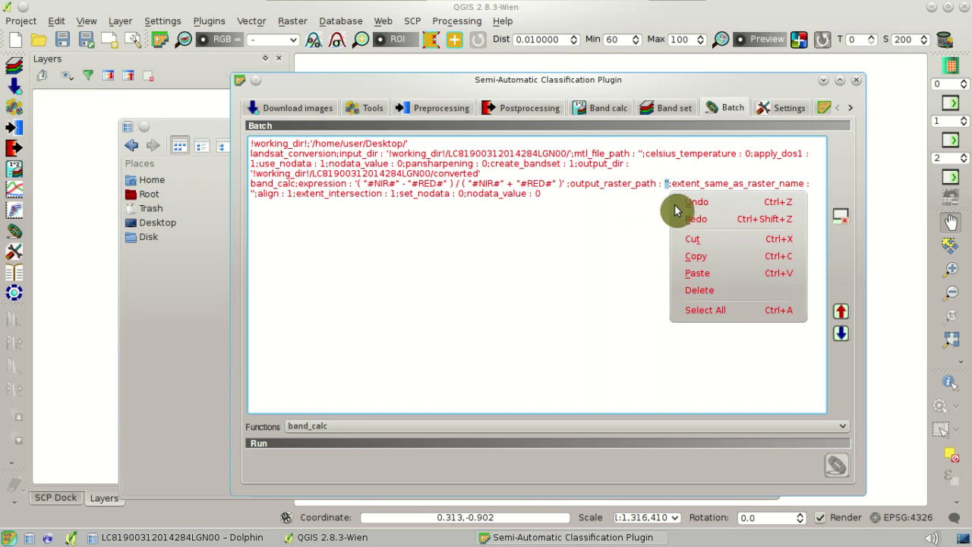
click(698, 273)
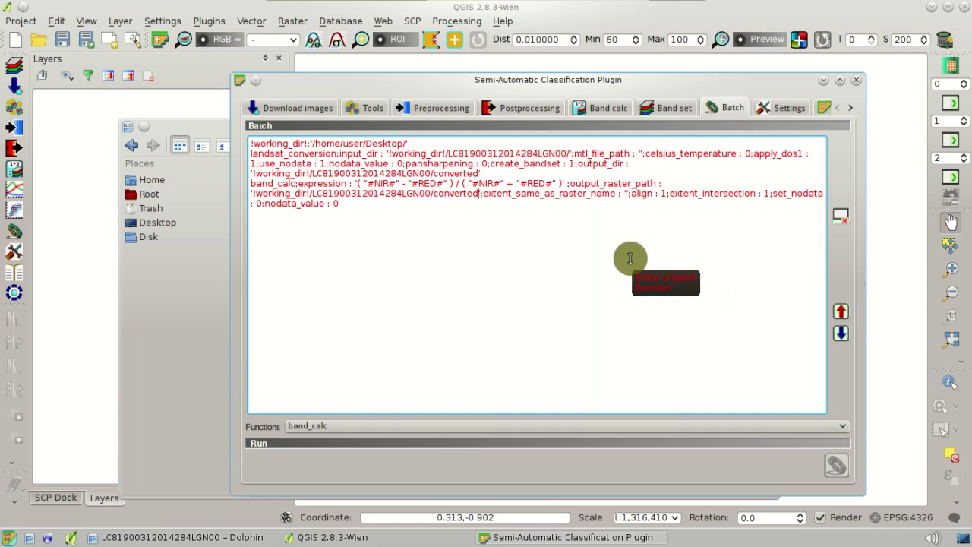
text(/)
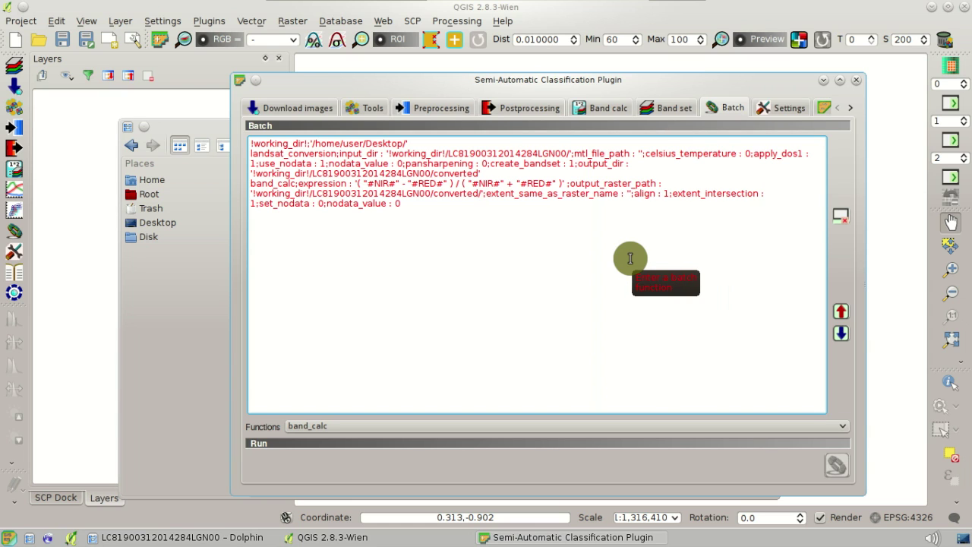
double_click(398, 195)
right_click(400, 197)
click(436, 263)
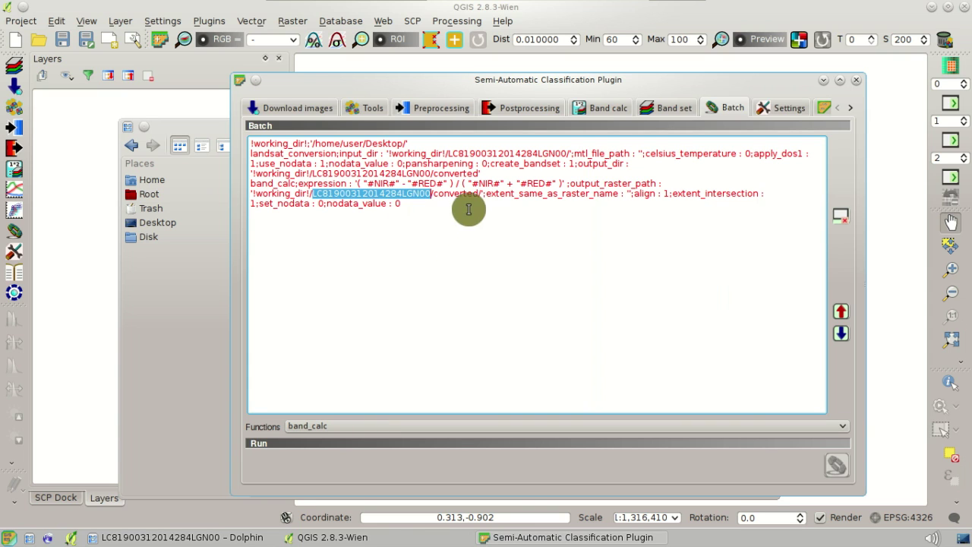
click(483, 194)
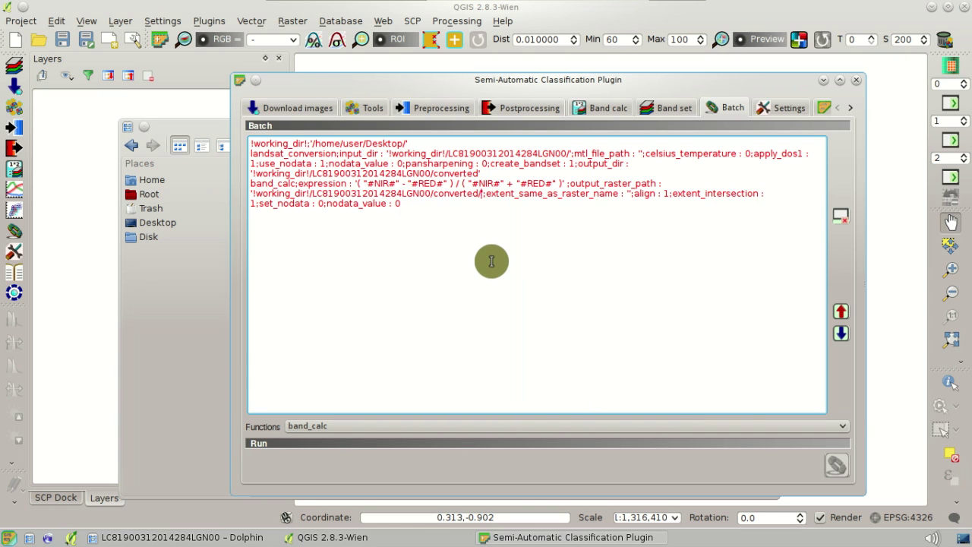
key(ctrl+v)
text(_ND)
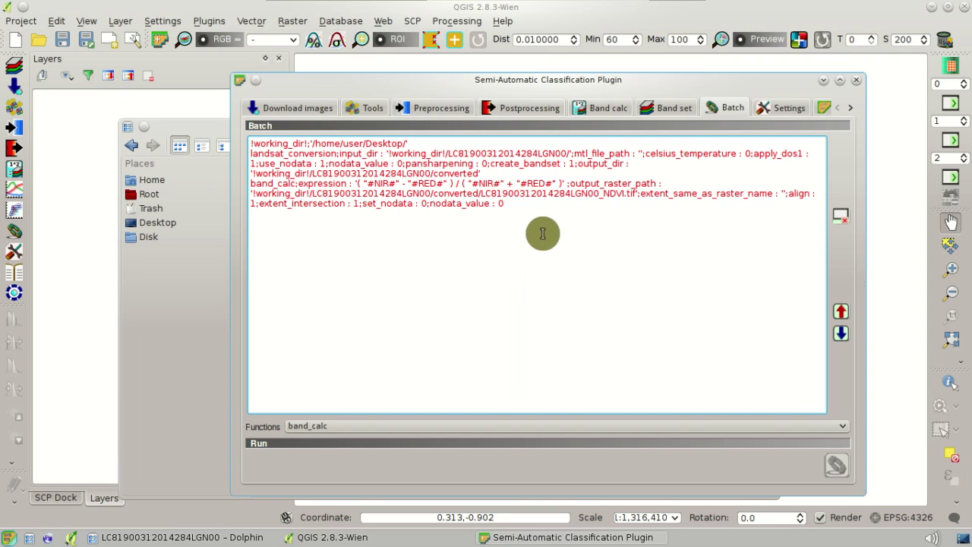
Step: Delete the empty extent_same_as_raster_name parameter, including its semicolon, from the band_calc line
double_click(648, 193)
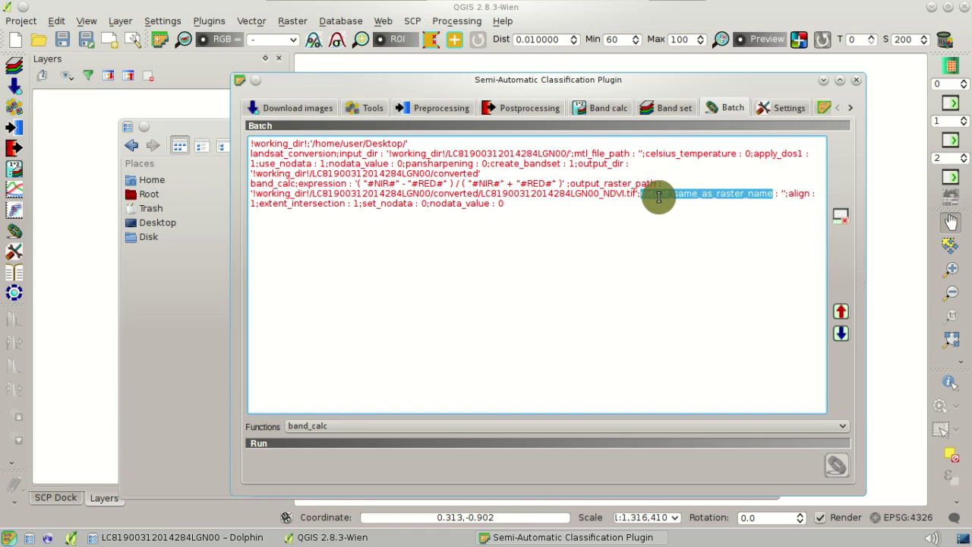
click(648, 198)
drag(642, 194, 788, 194)
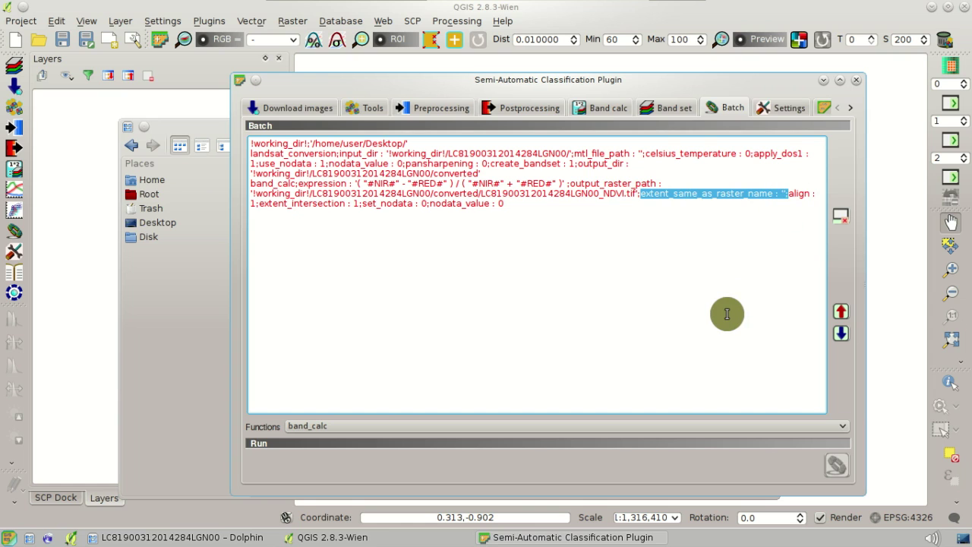
key(Delete)
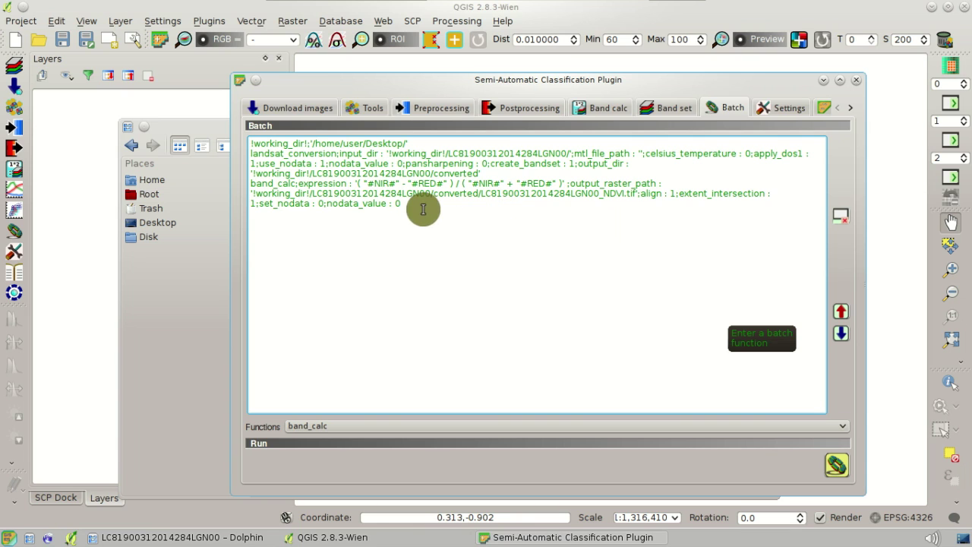
Step: Duplicate the landsat_conversion and band_calc functions below the existing ones in the batch, leaving out the !working_dir! line
drag(427, 210, 250, 155)
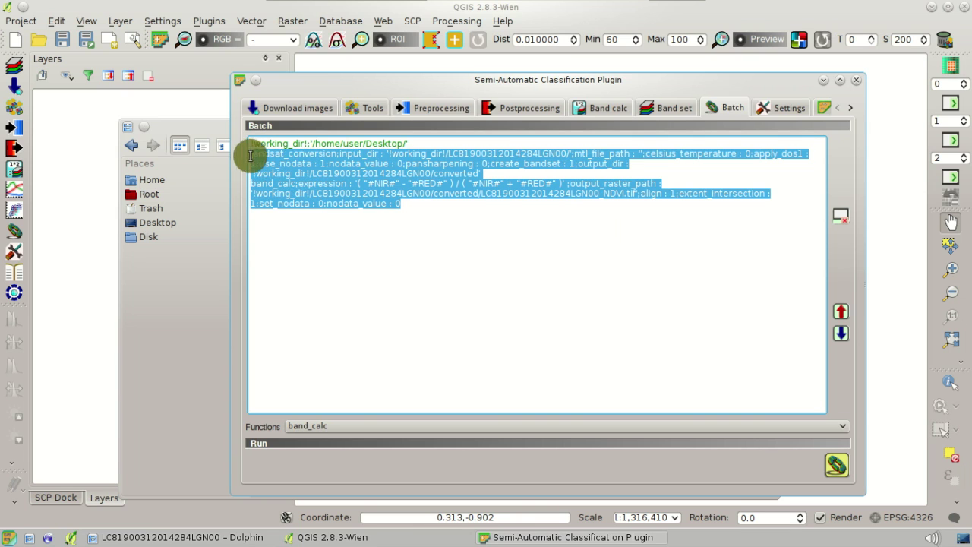
right_click(285, 168)
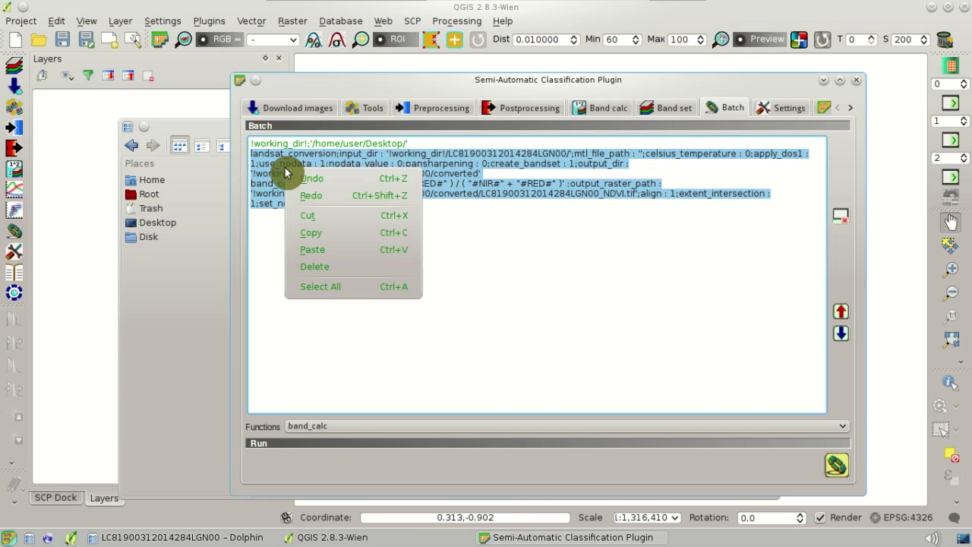
click(319, 234)
click(397, 234)
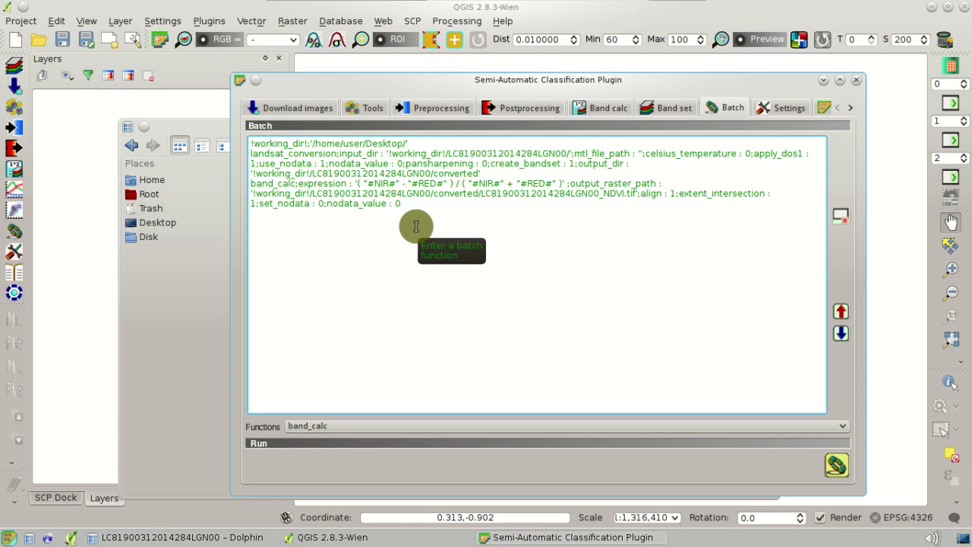
right_click(416, 226)
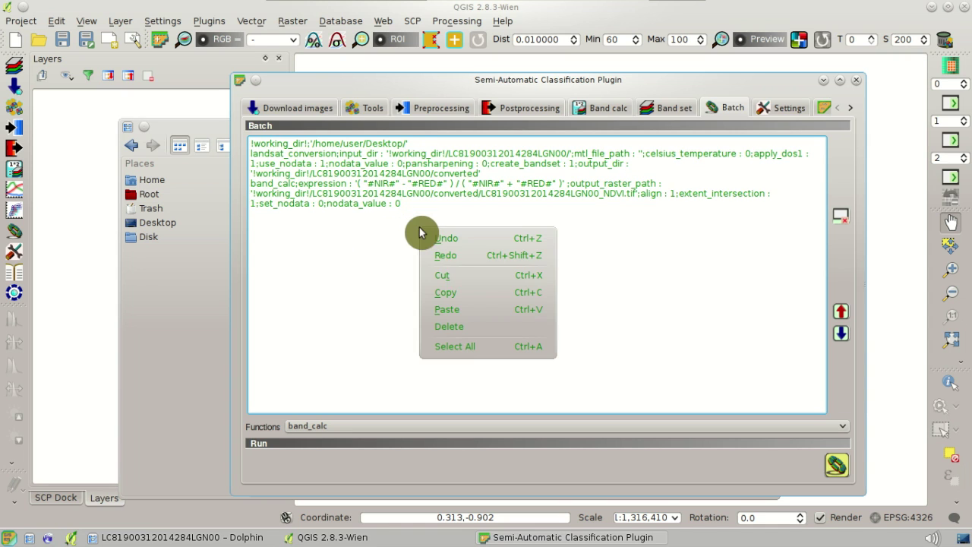
click(491, 313)
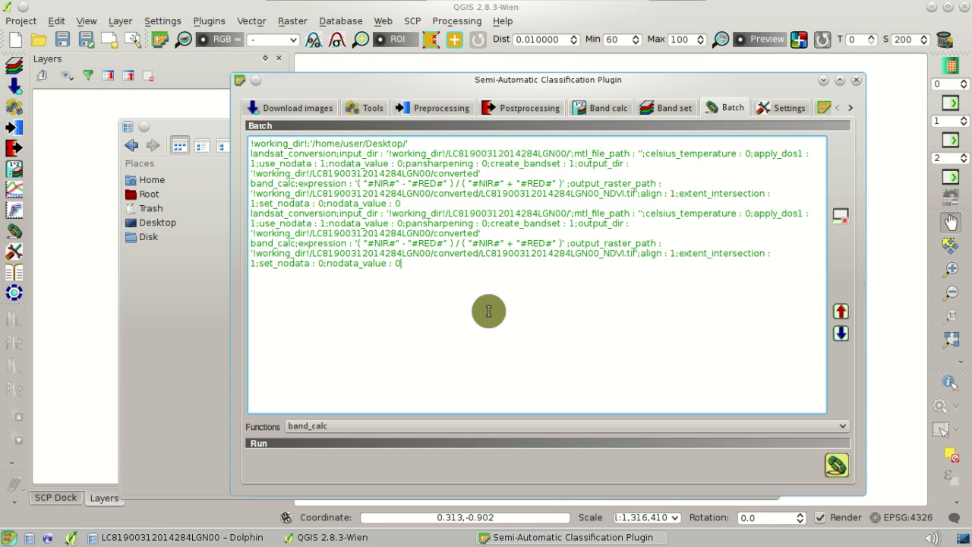
double_click(520, 215)
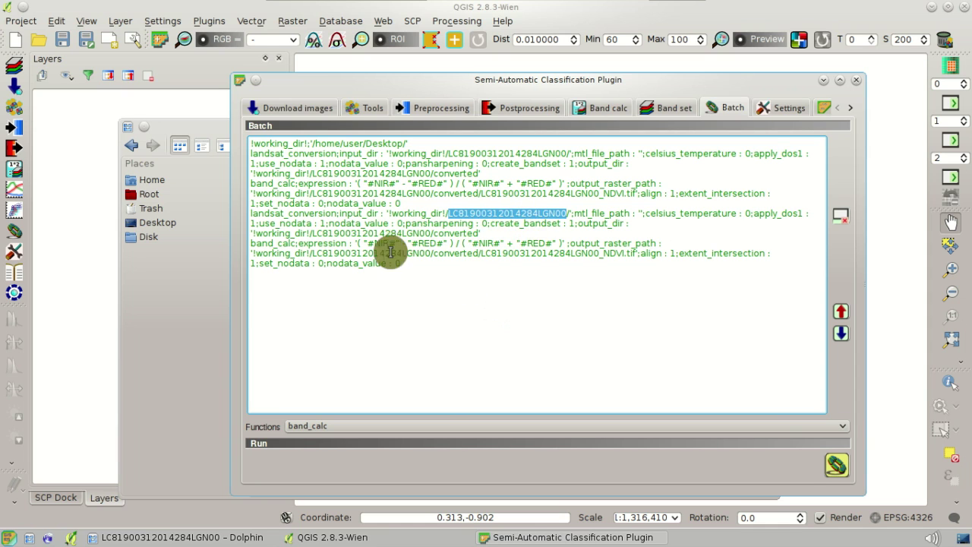
click(219, 318)
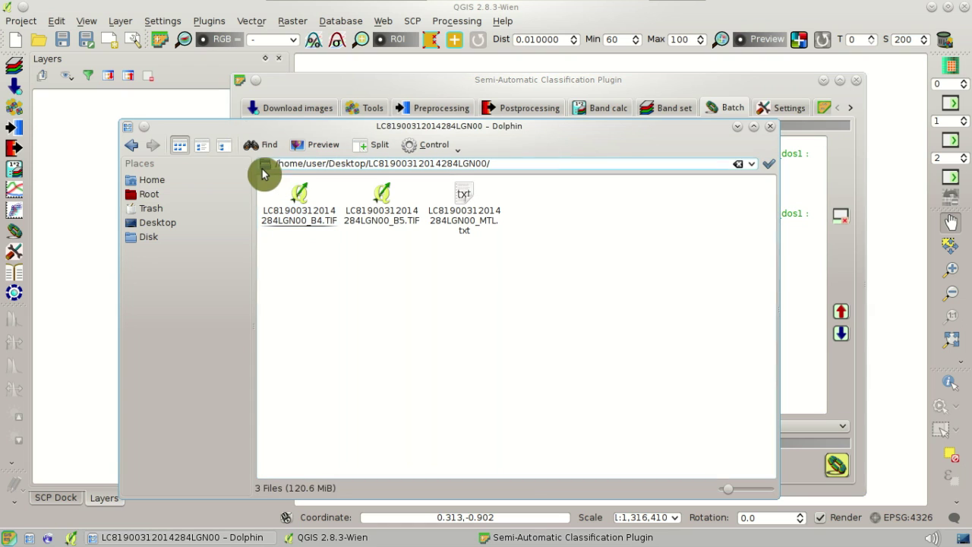
click(133, 145)
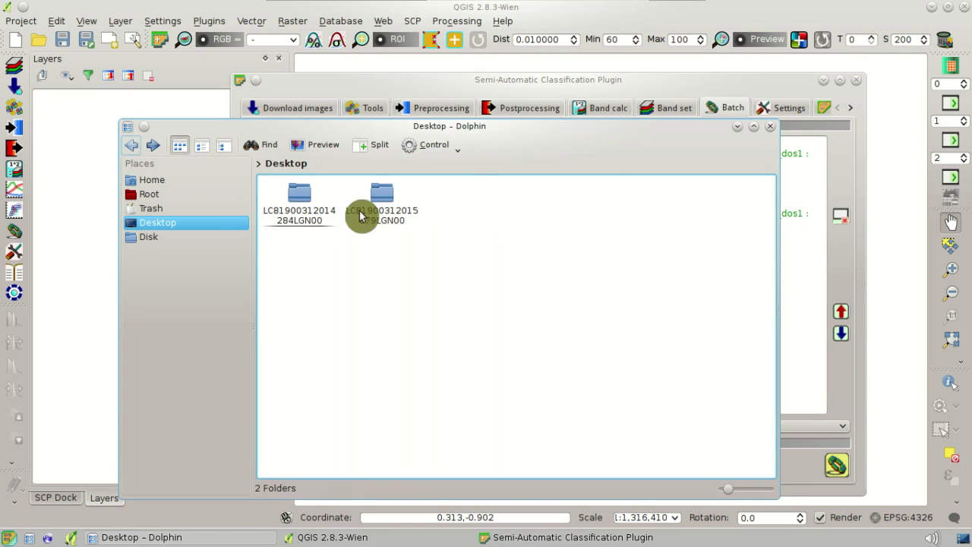
click(382, 217)
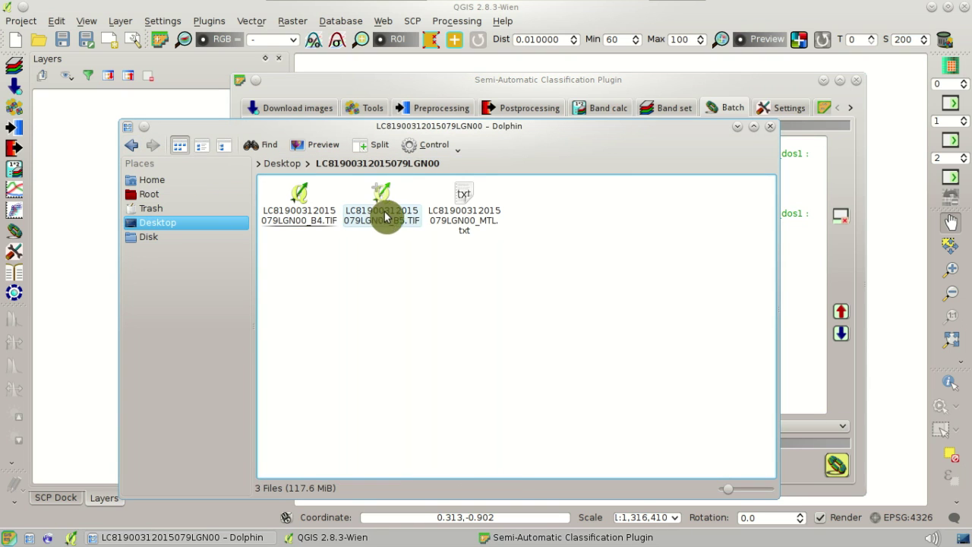
click(444, 164)
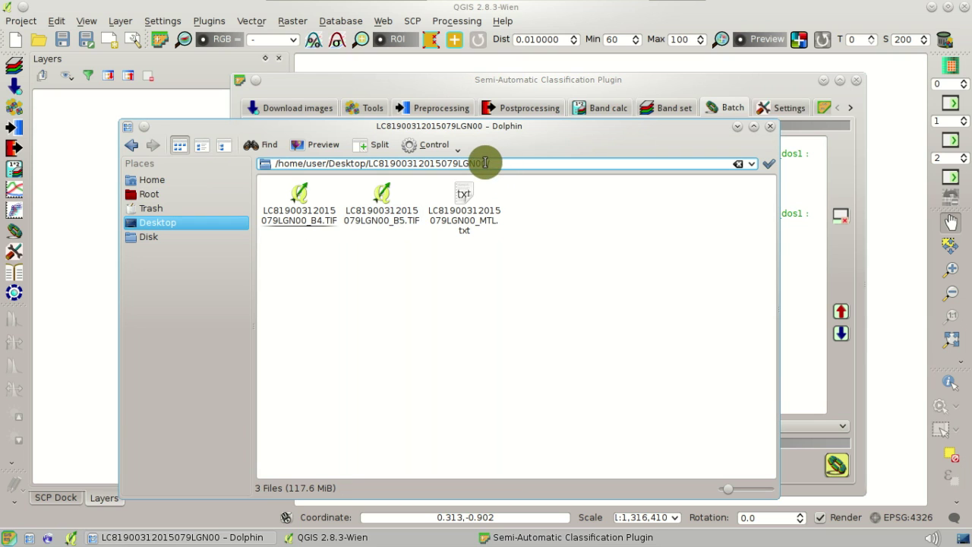
drag(486, 164, 374, 168)
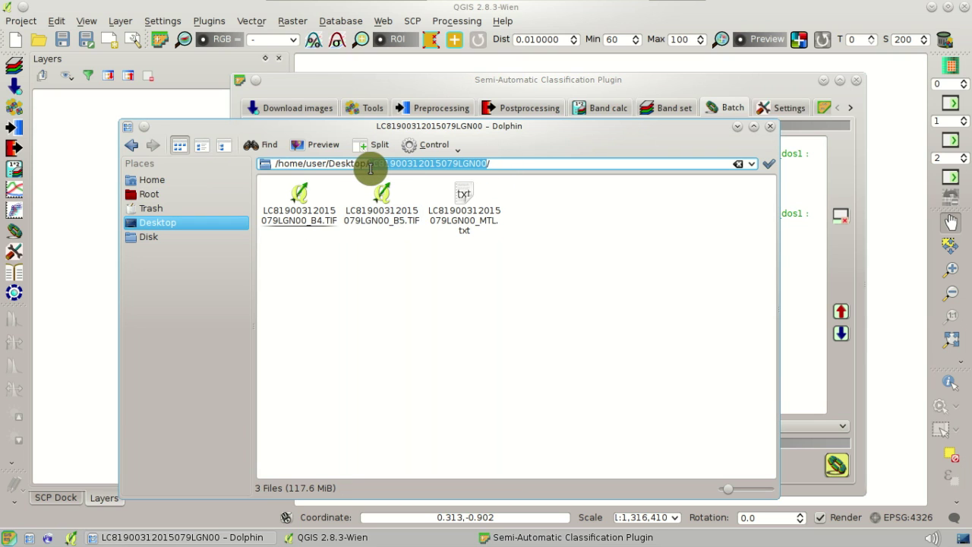
right_click(377, 167)
click(432, 238)
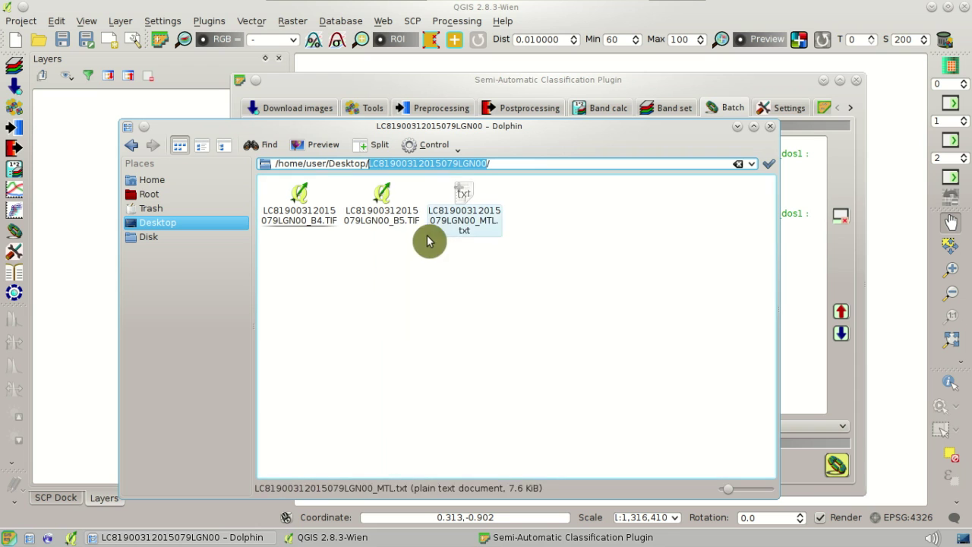
click(835, 196)
right_click(555, 217)
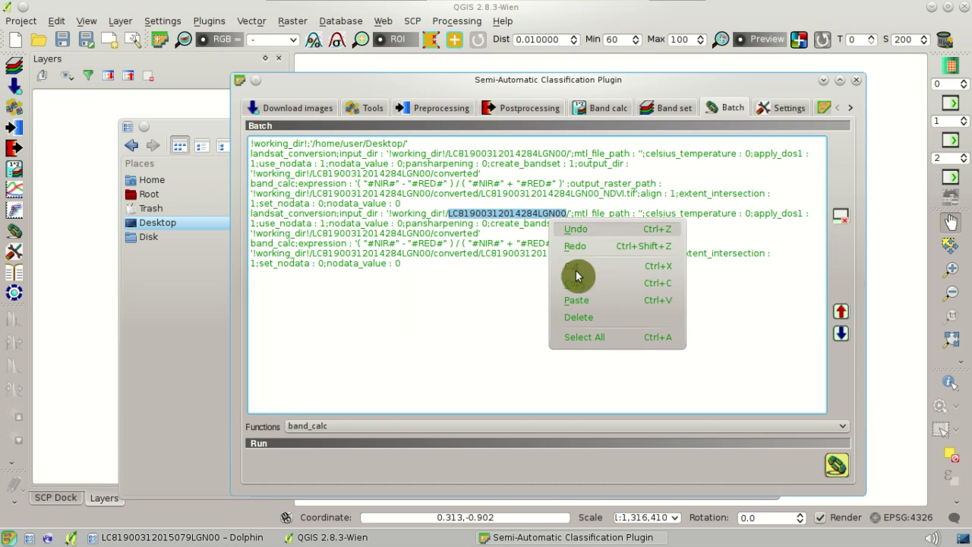
click(582, 302)
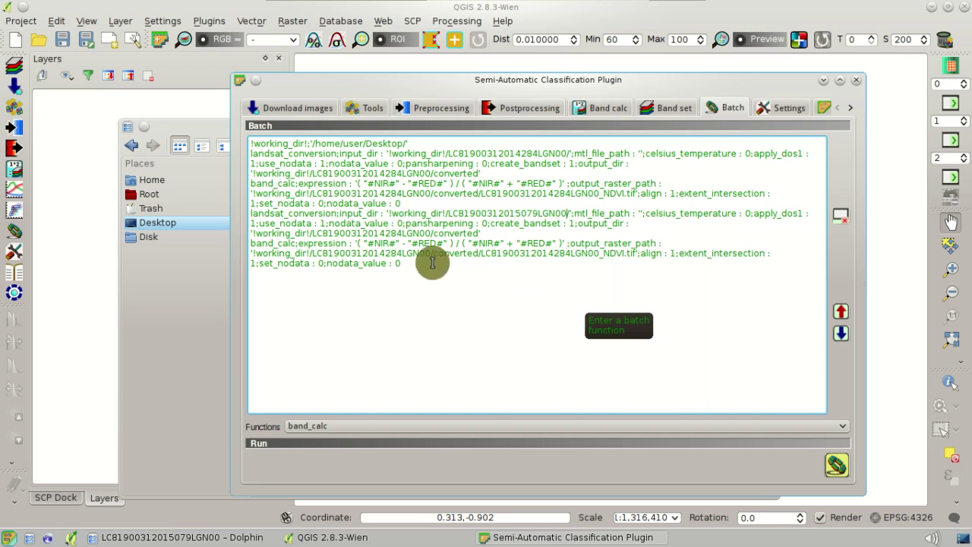
double_click(398, 237)
right_click(400, 241)
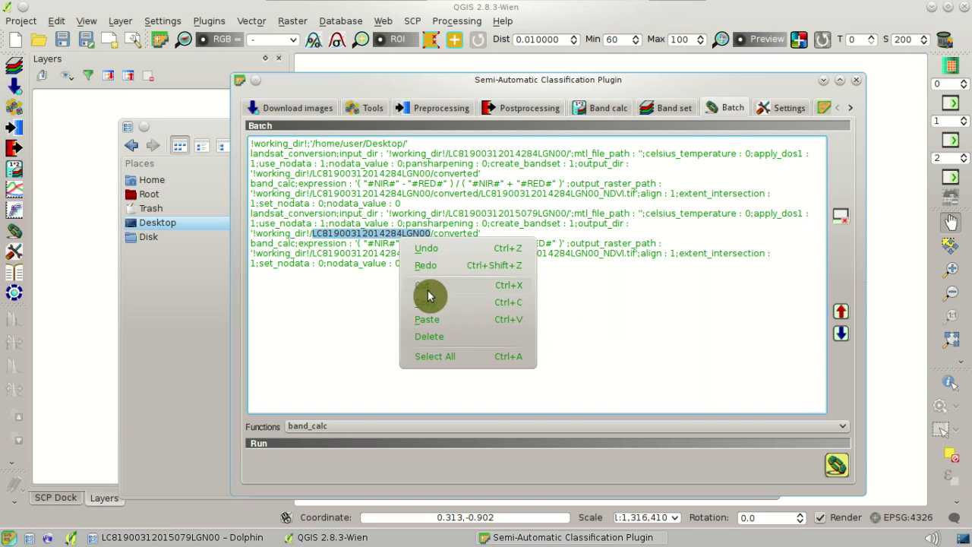
click(437, 318)
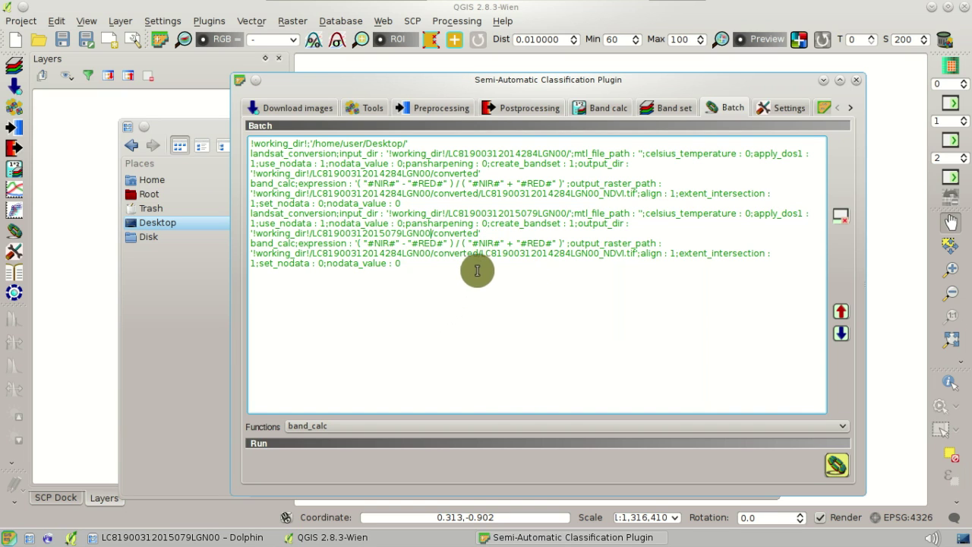
drag(481, 253, 601, 253)
right_click(602, 253)
click(636, 334)
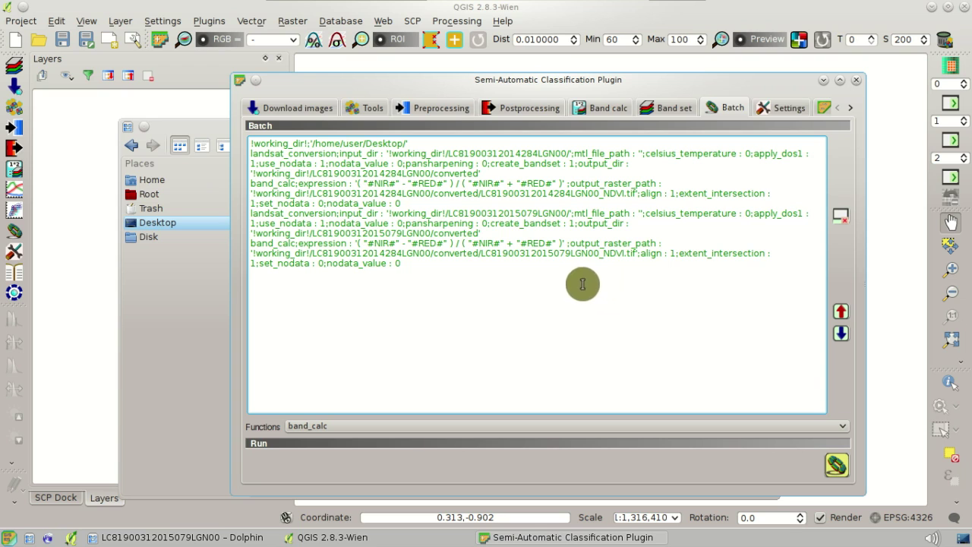
double_click(419, 253)
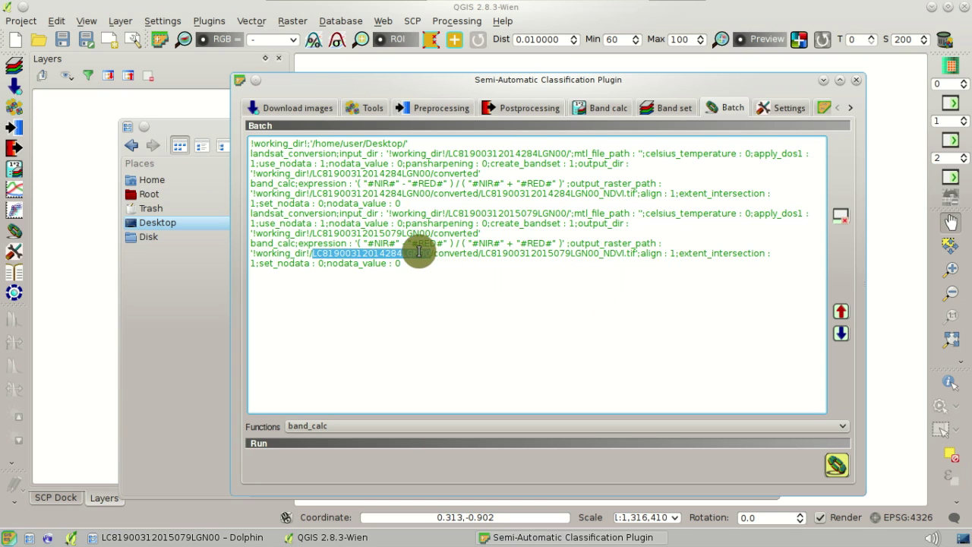
right_click(420, 256)
click(480, 334)
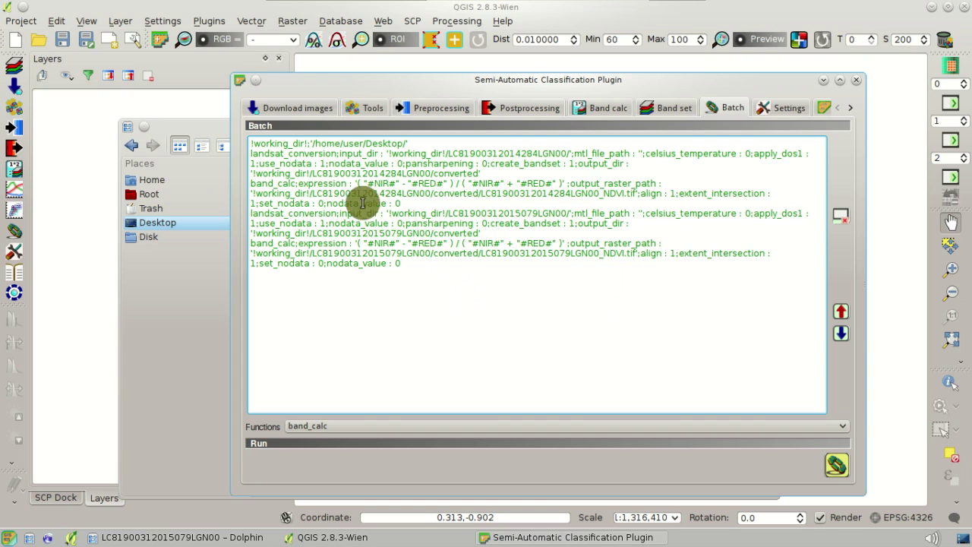
Step: Review the function blocks for both images and run the batch to convert them and calculate their NDVI
click(420, 203)
drag(415, 203, 239, 152)
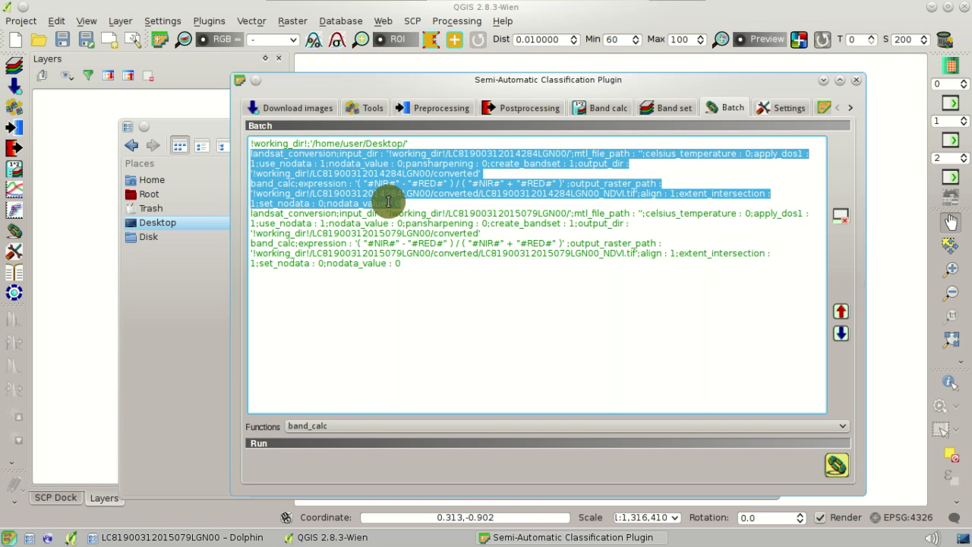
drag(401, 262, 249, 214)
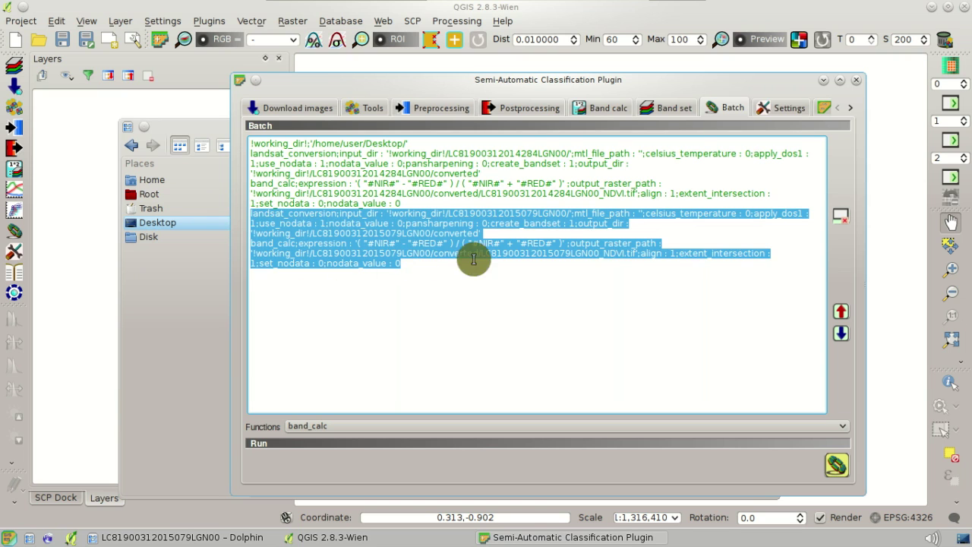
click(527, 296)
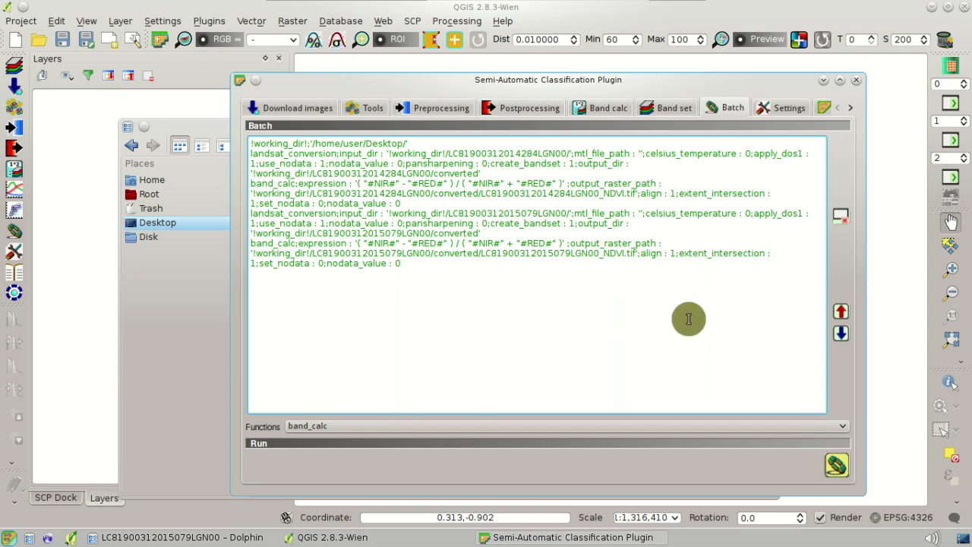
click(835, 475)
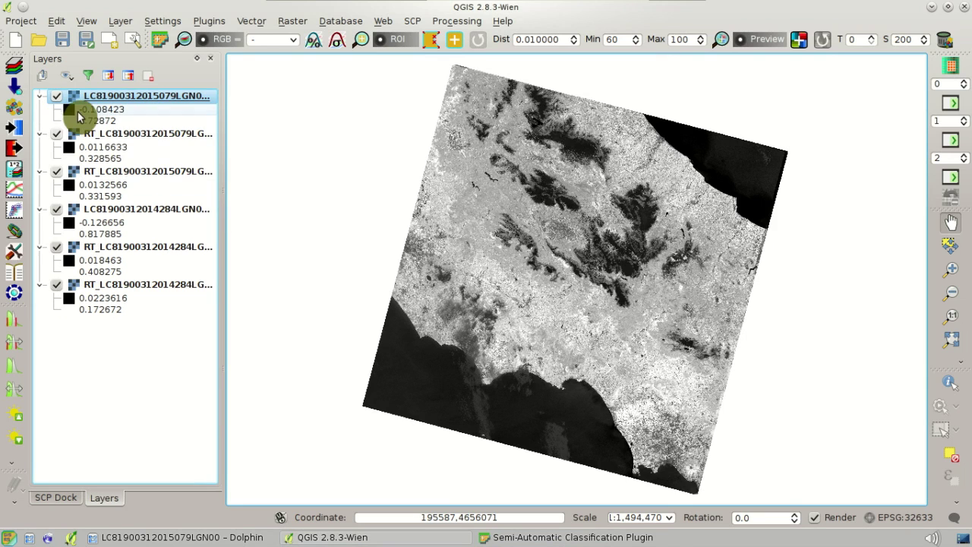
Step: Widen the layer list and hide the six NDVI, B5 and B4 raster layers one by one to inspect each result
drag(223, 124, 292, 126)
click(57, 96)
click(57, 95)
click(57, 96)
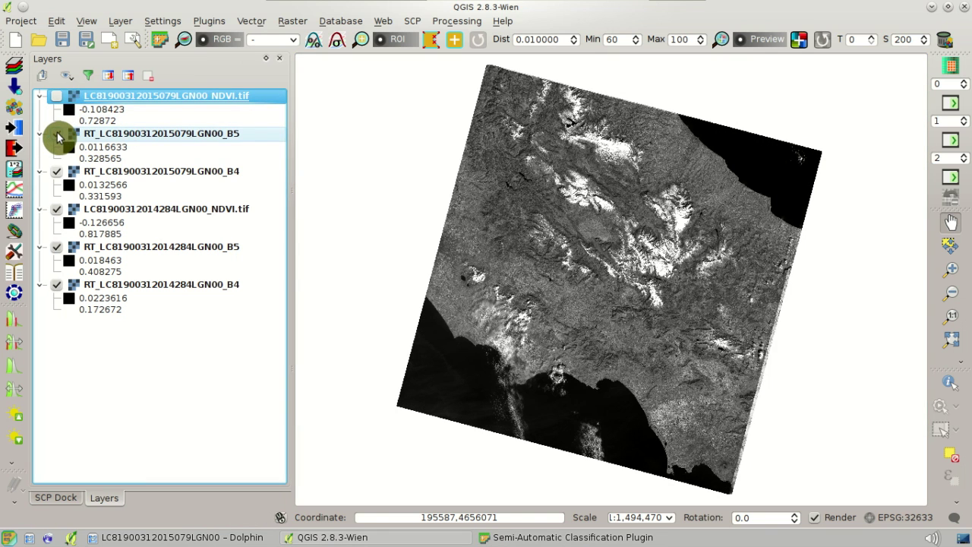
click(57, 134)
click(56, 171)
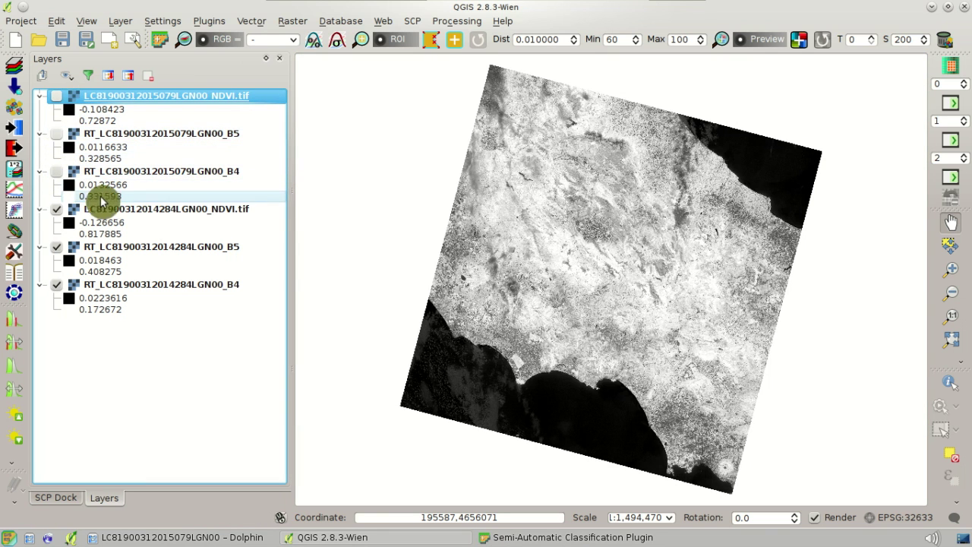
click(60, 212)
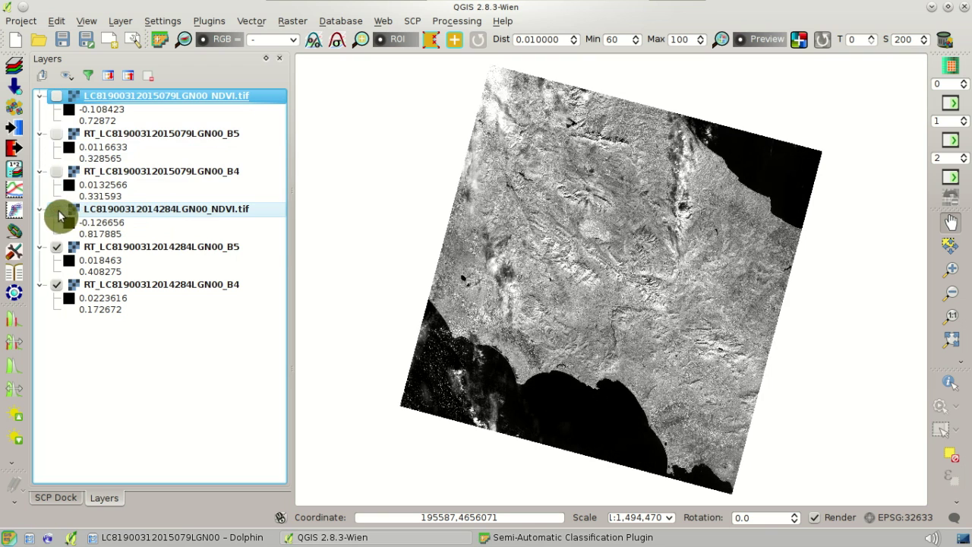
click(57, 246)
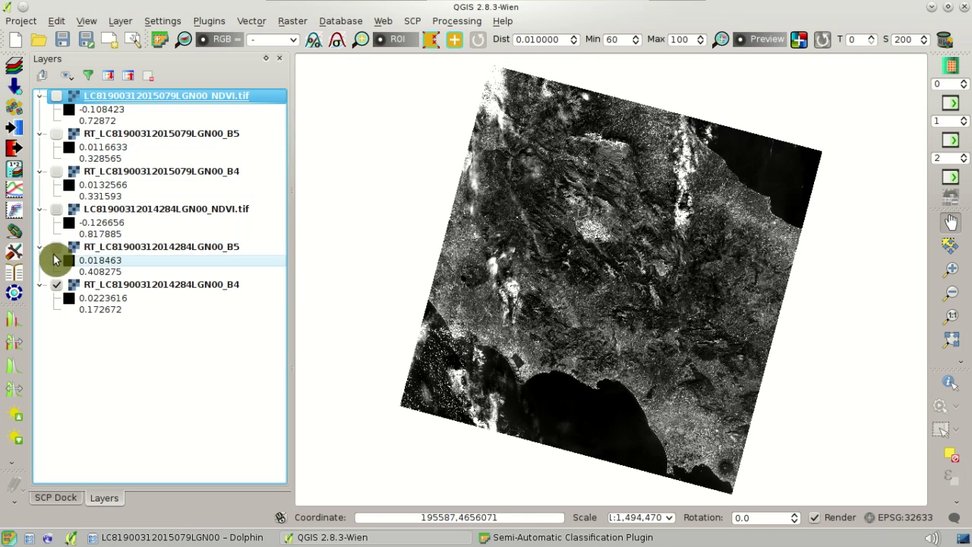
click(56, 286)
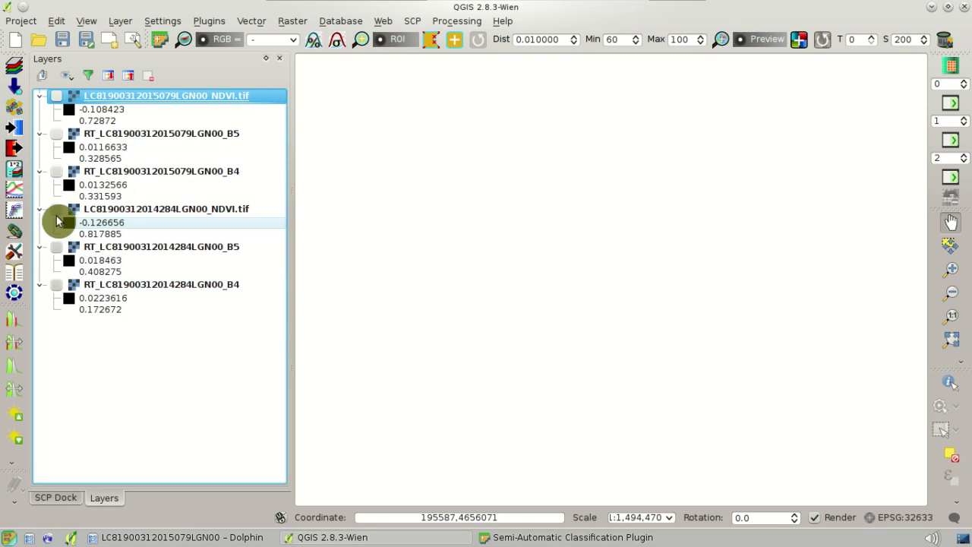
Step: Show only the NDVI layers of both images and examine the central part of the map up close
click(58, 217)
click(56, 97)
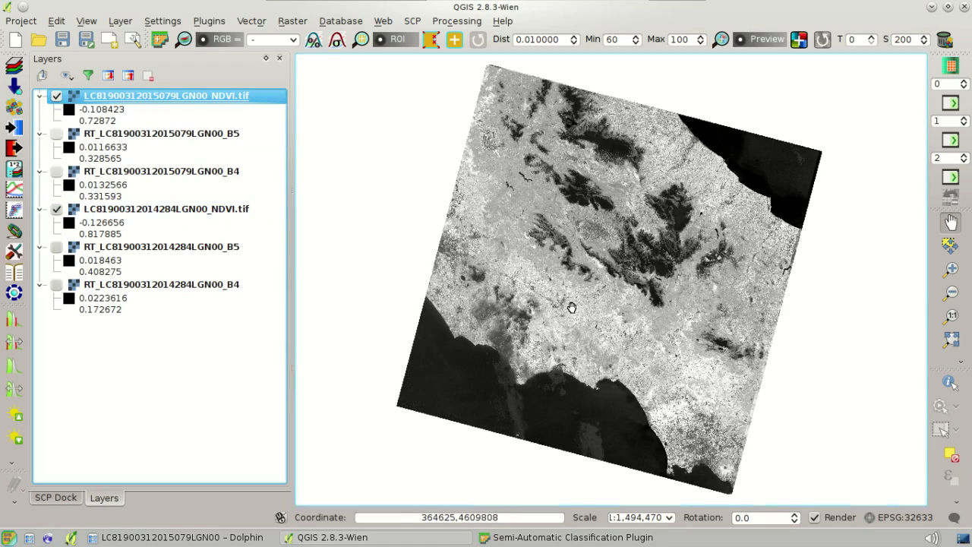
scroll(572, 306, up, 2)
scroll(572, 306, up, 1)
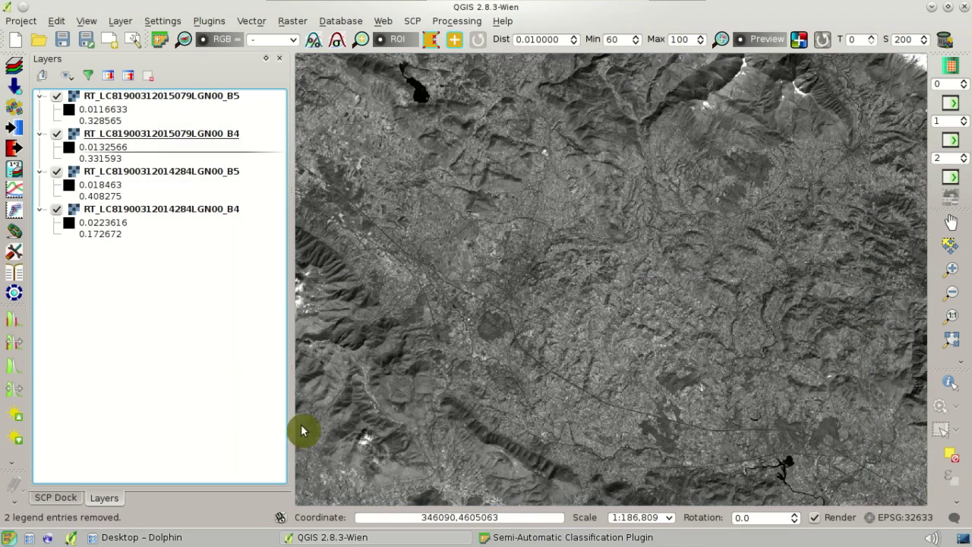
Step: Delete both landsat_conversion functions from the Semi-Automatic Classification Plugin batch, keeping the working directory and the band_calc functions
click(569, 536)
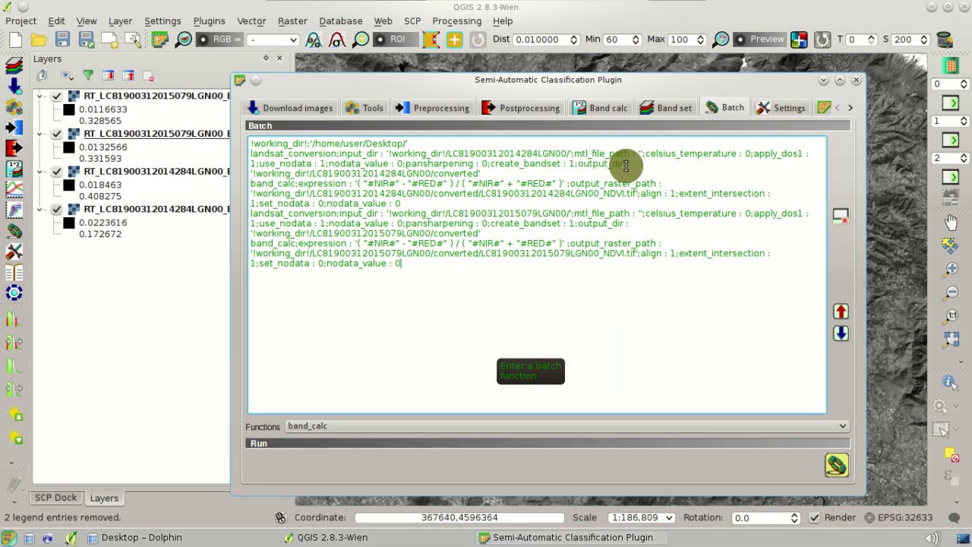
drag(620, 168, 250, 154)
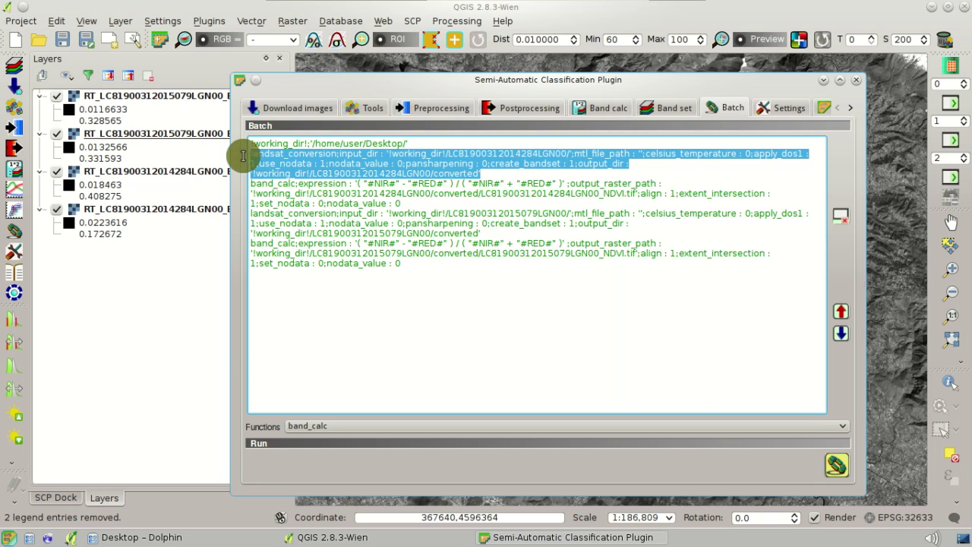
key(Delete)
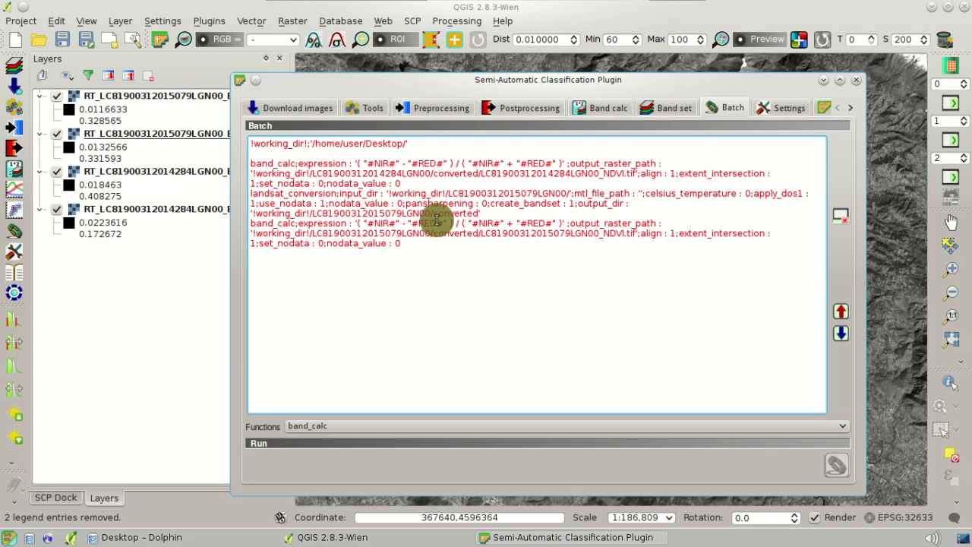
drag(480, 213, 230, 196)
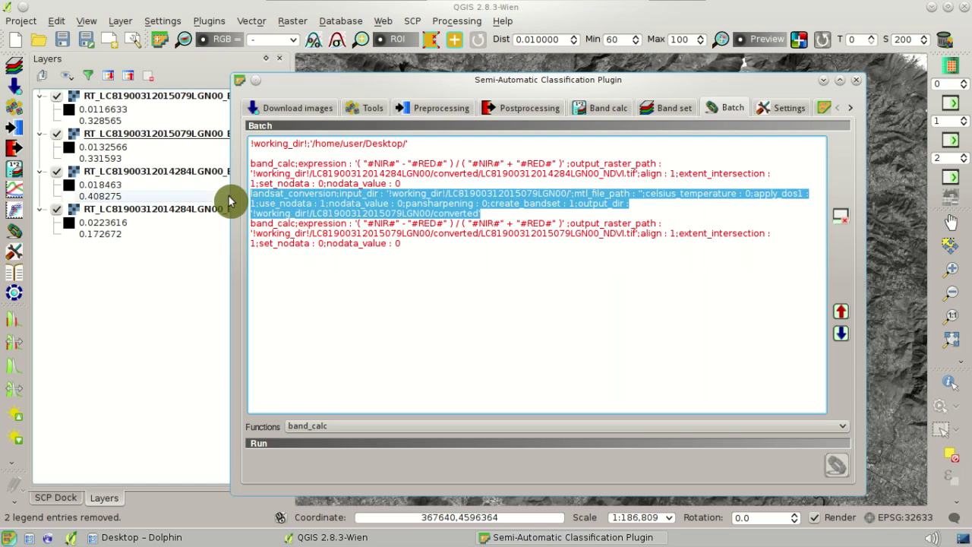
key(Delete)
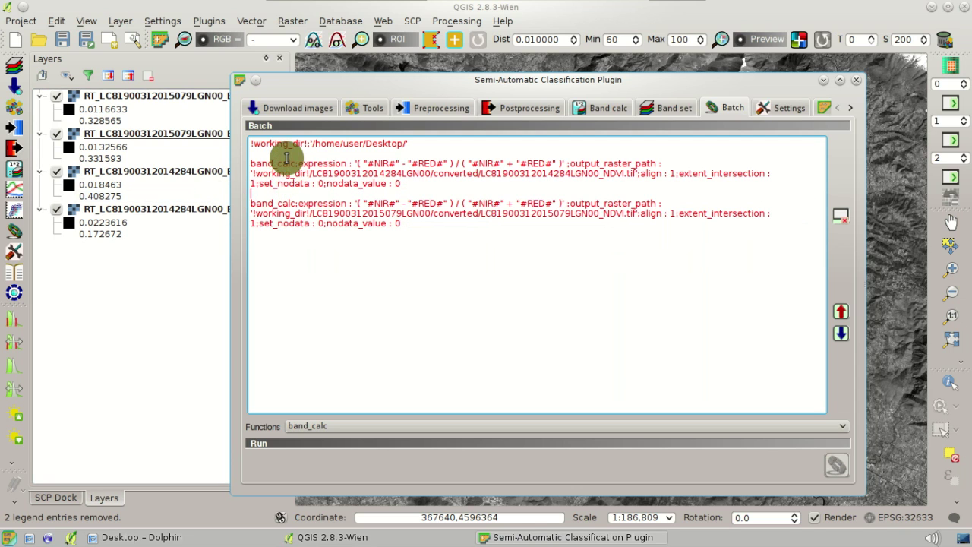
Step: Add a create_bandset function to the batch and move it to the empty line above the first band_calc
click(354, 429)
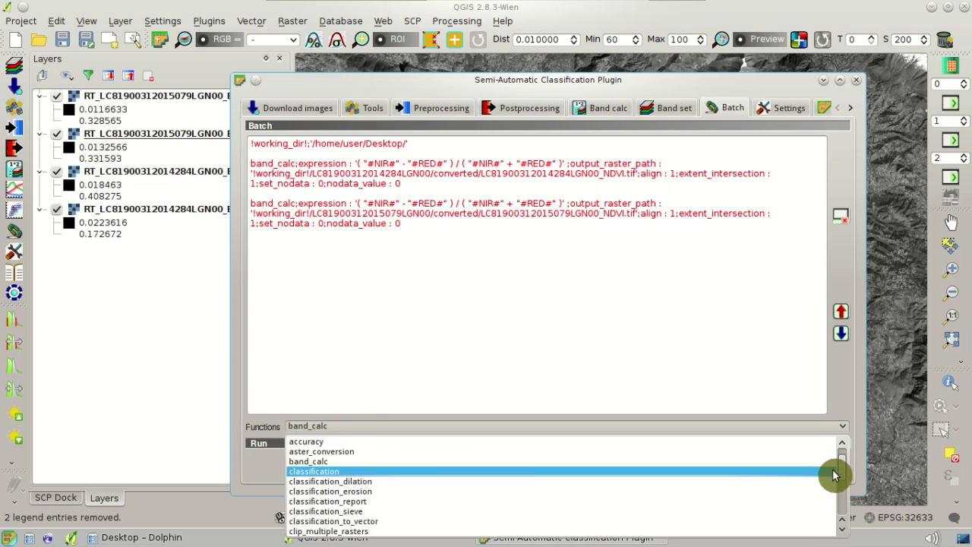
mouse_move(841, 469)
mouse_down()
mouse_move(842, 514)
mouse_move(842, 473)
mouse_up()
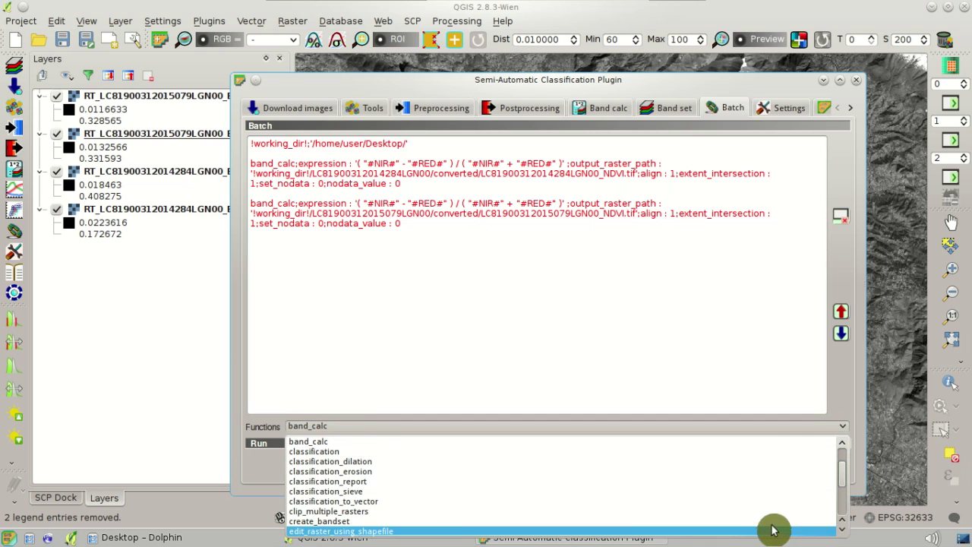
click(771, 522)
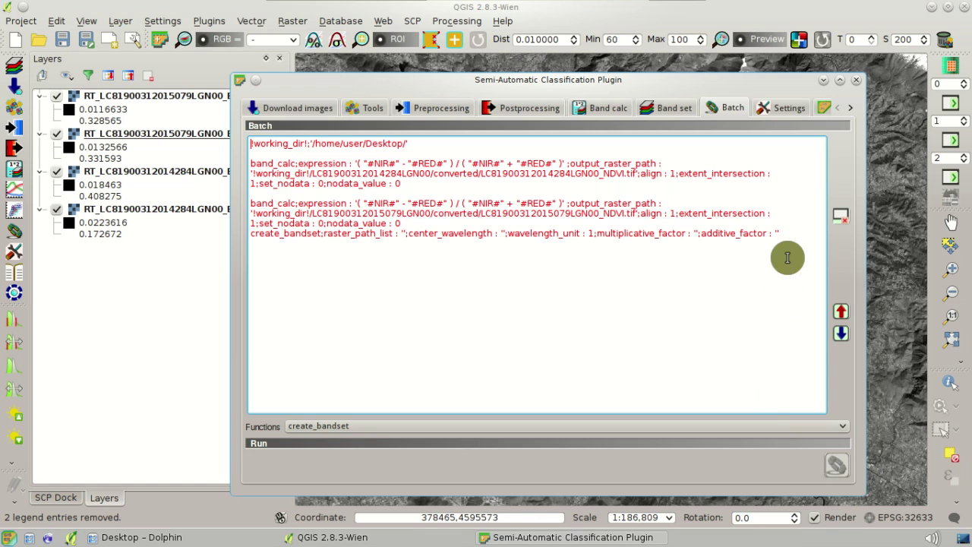
drag(782, 235, 242, 235)
key(ctrl+c)
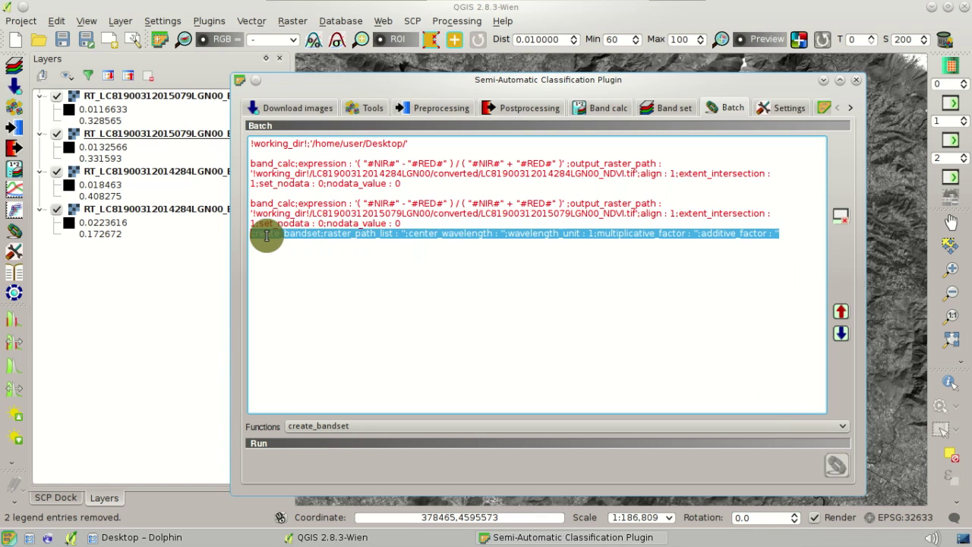
key(Delete)
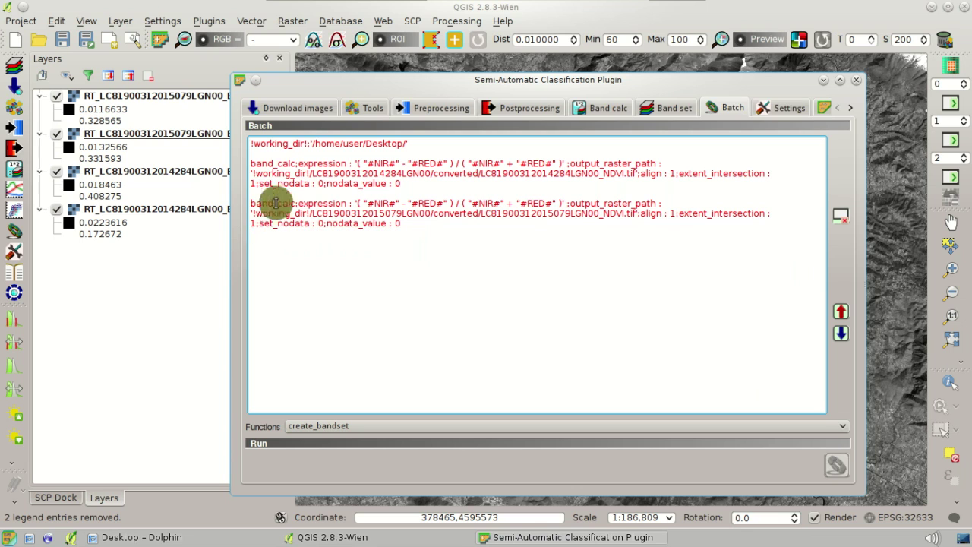
click(275, 151)
key(ctrl+v)
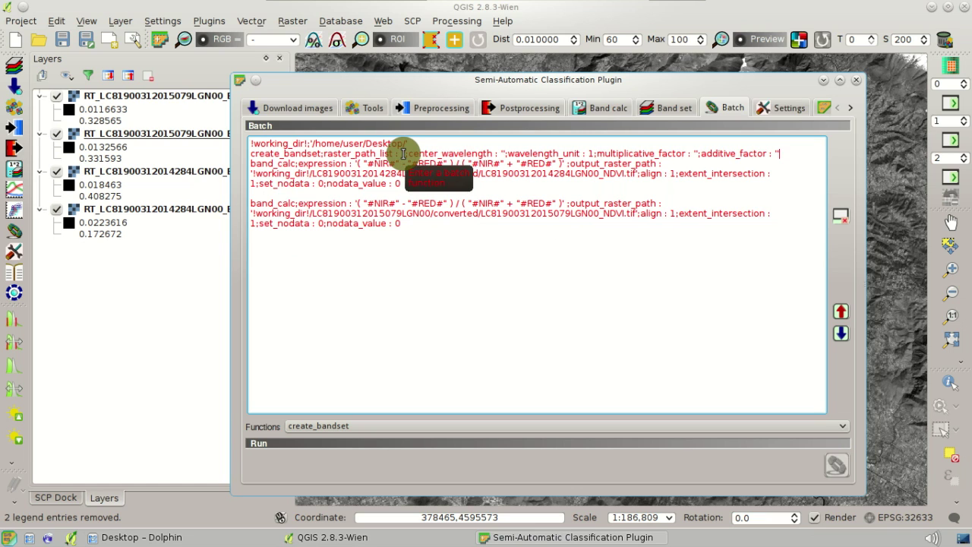
click(207, 534)
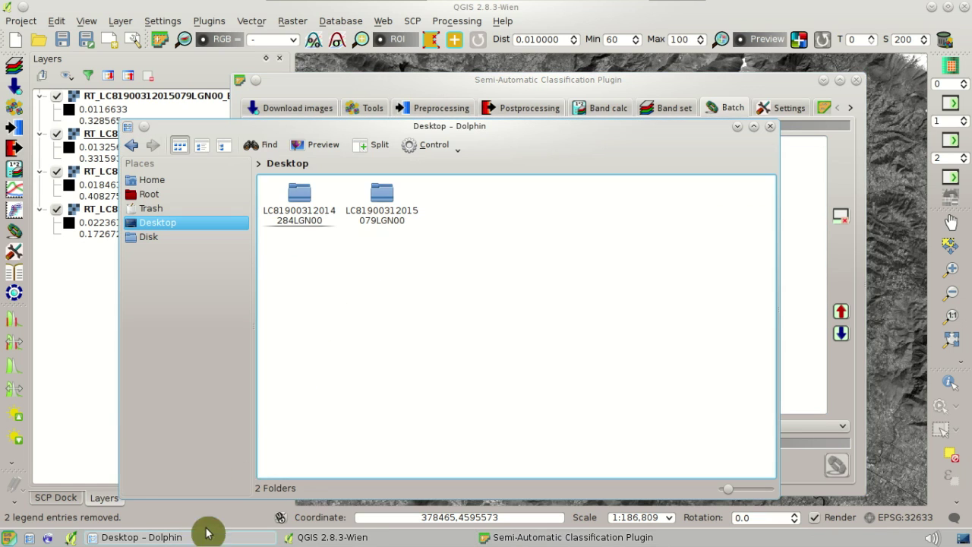
click(321, 218)
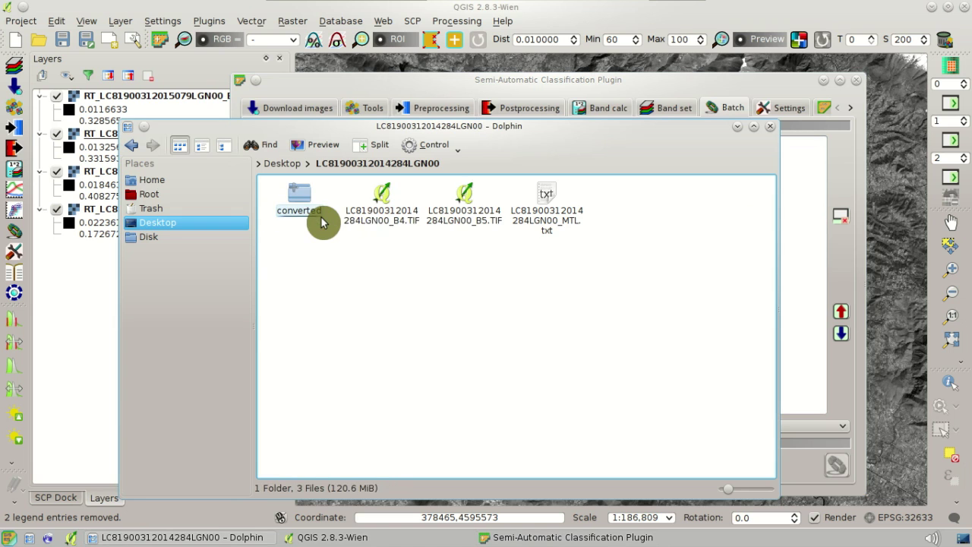
click(319, 212)
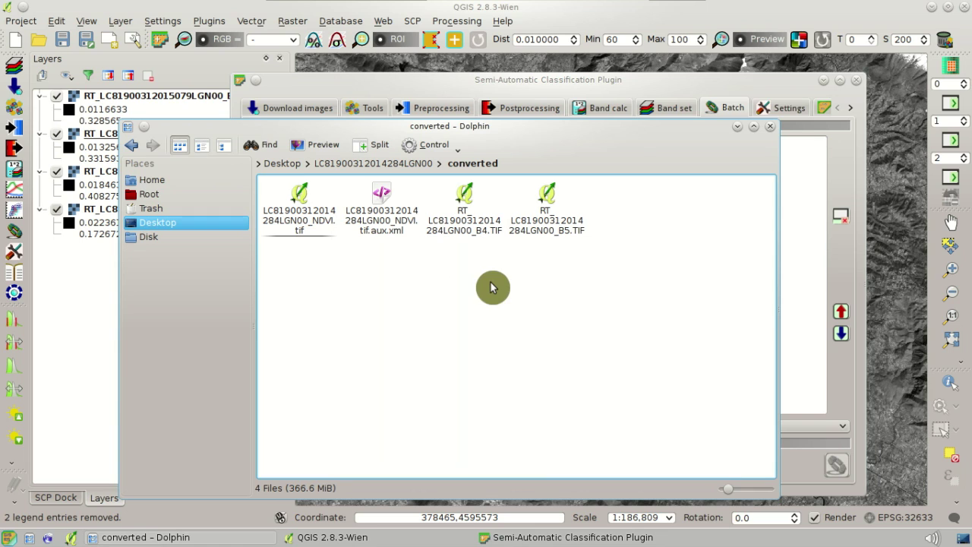
click(458, 234)
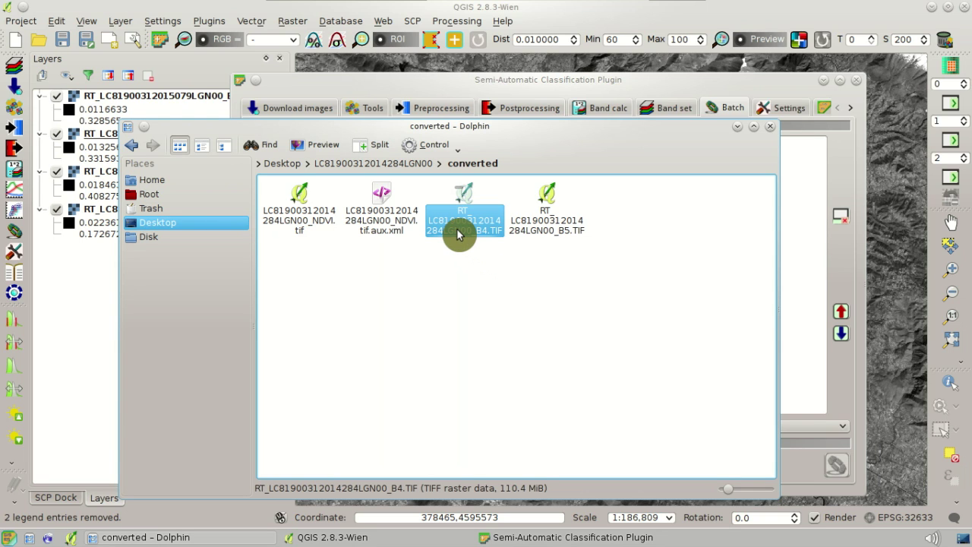
right_click(459, 234)
click(495, 256)
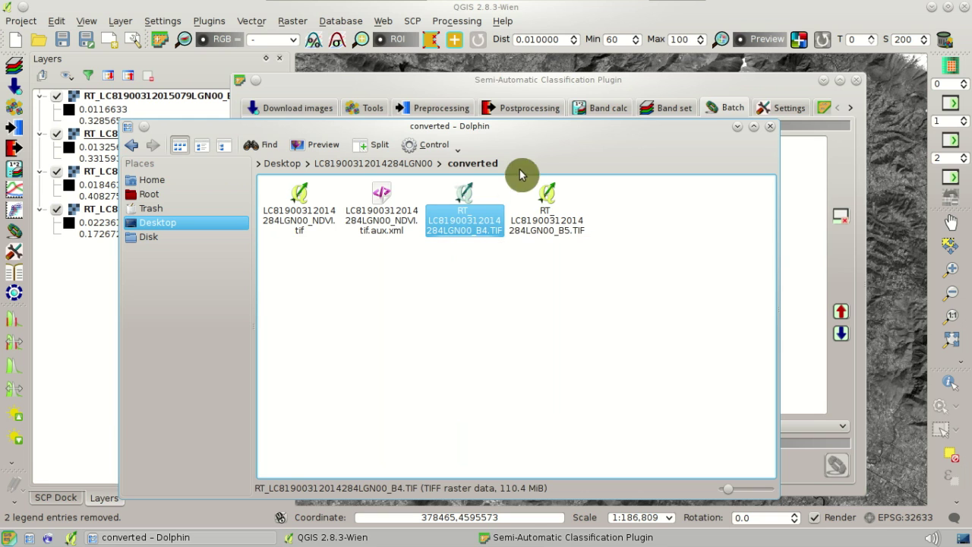
Step: Paste the copied B4 file path between the quotes of create_bandset's raster_path_list and remove its file:// prefix
click(525, 88)
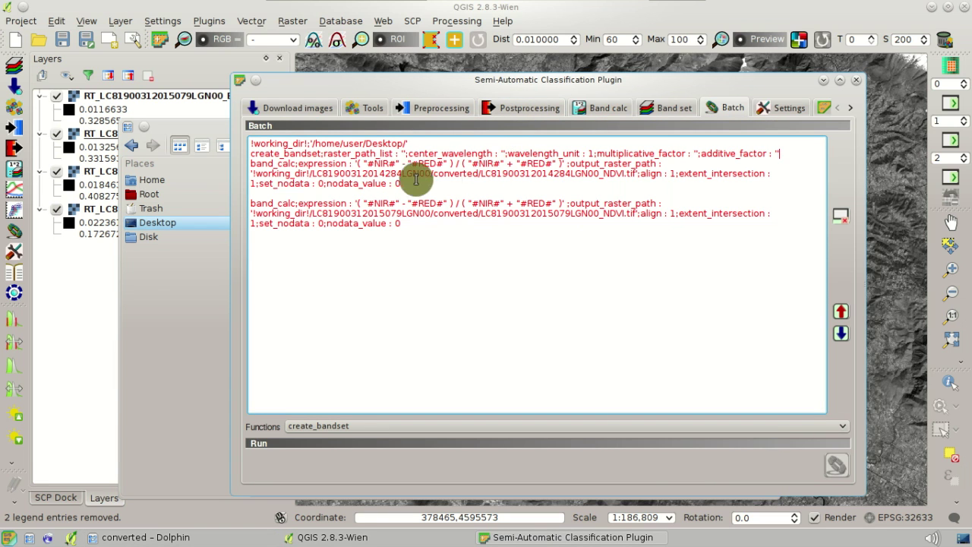
click(403, 150)
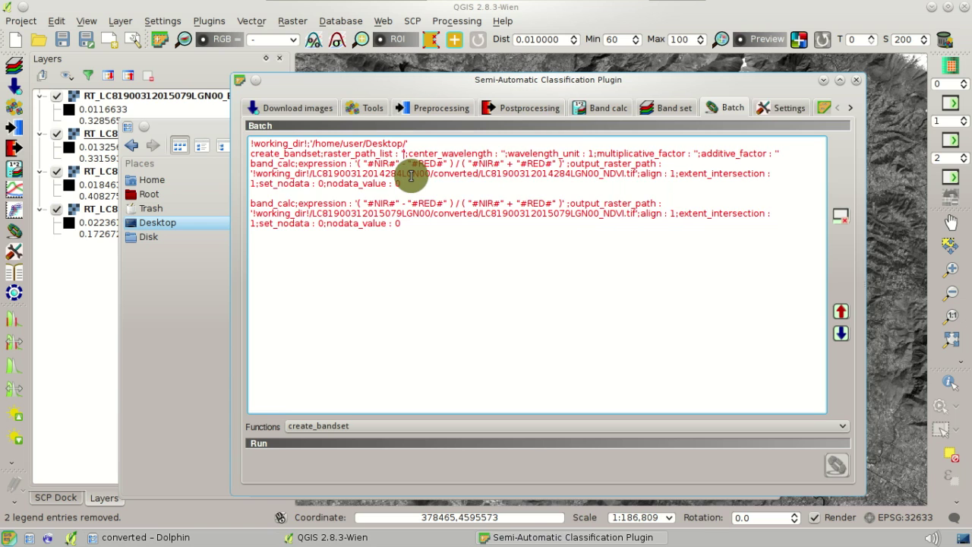
key(ctrl+v)
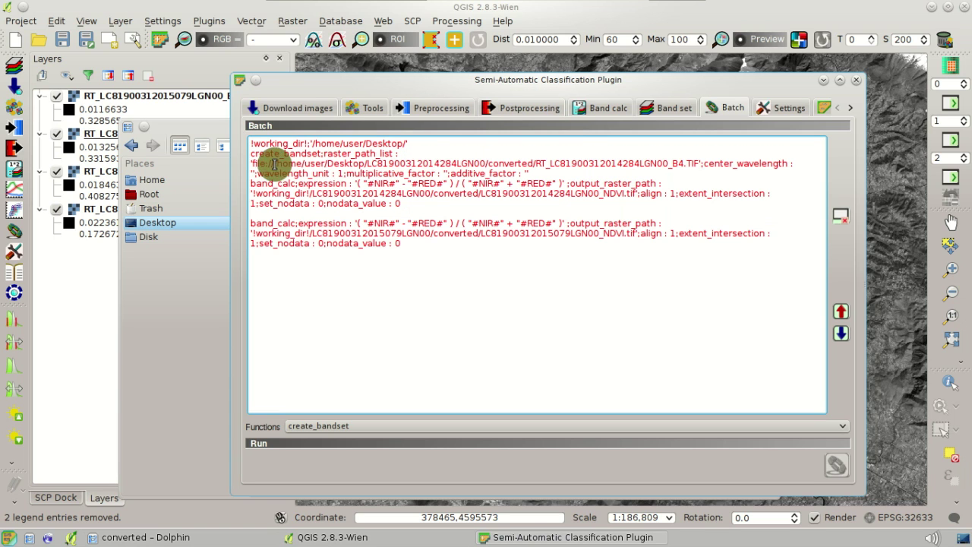
key(BackSpace)
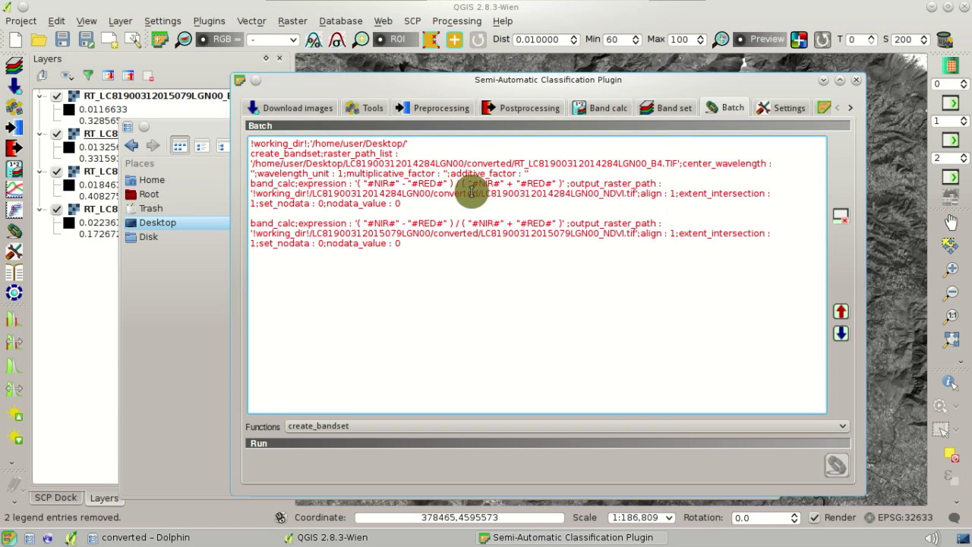
drag(676, 163, 251, 164)
right_click(267, 166)
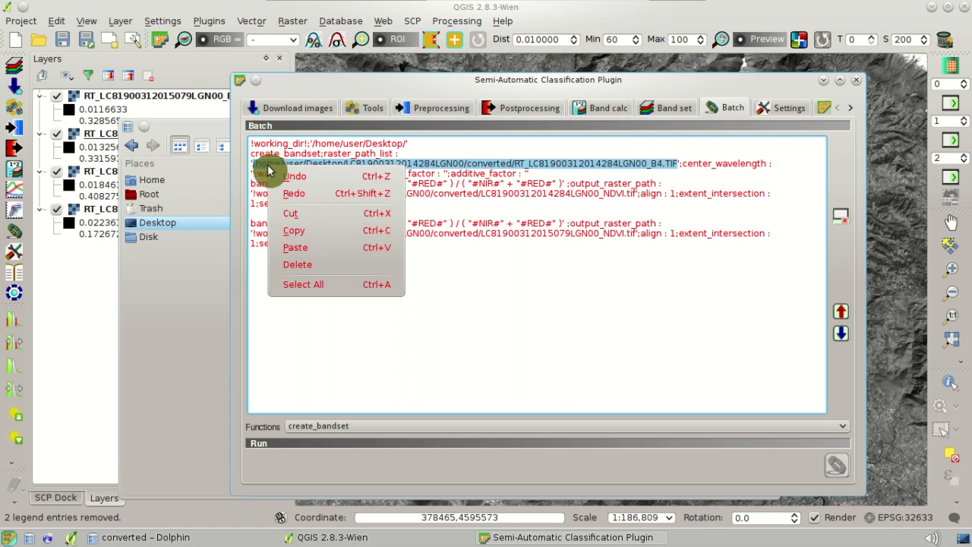
click(349, 227)
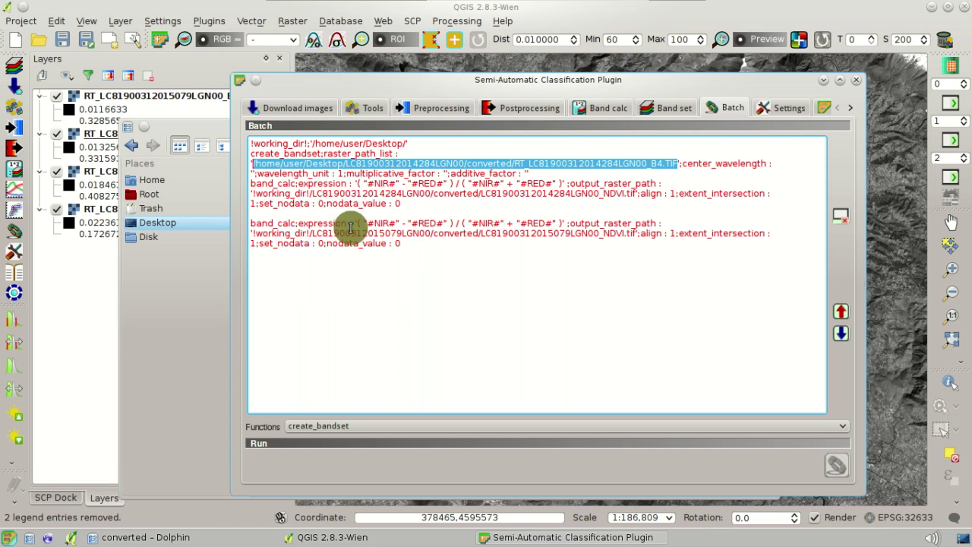
click(679, 164)
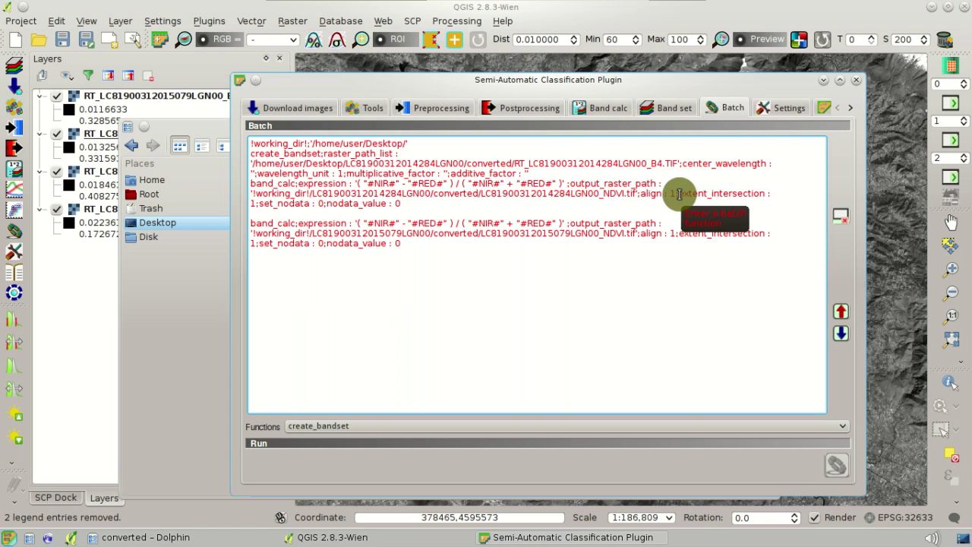
key(ctrl+v)
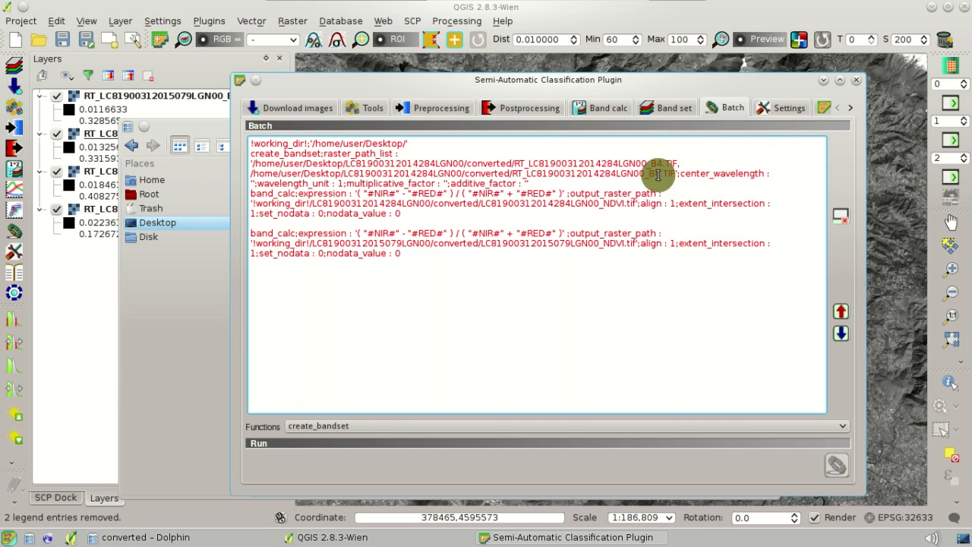
drag(654, 174, 659, 174)
text(5)
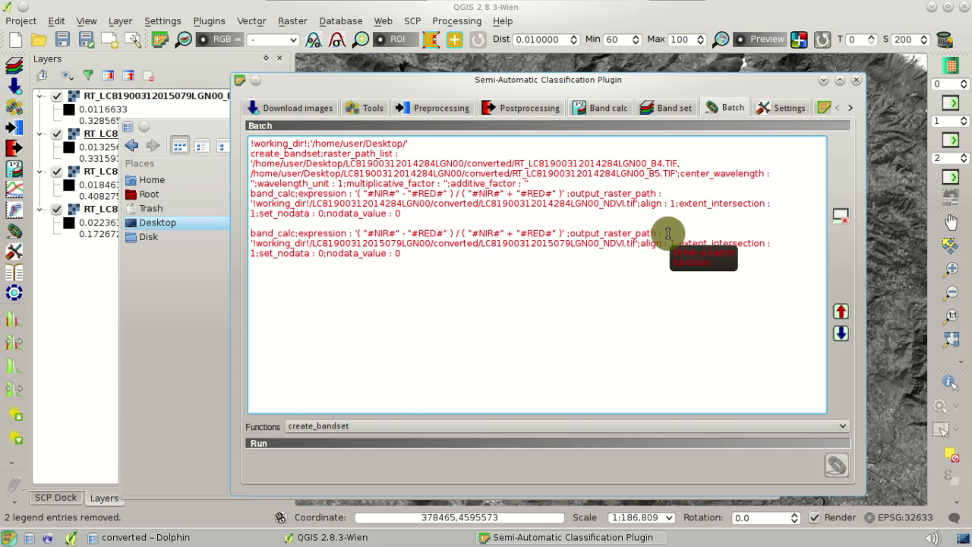
Step: Check the center wavelengths of the B4 and B5 bands in the band set definition
click(654, 110)
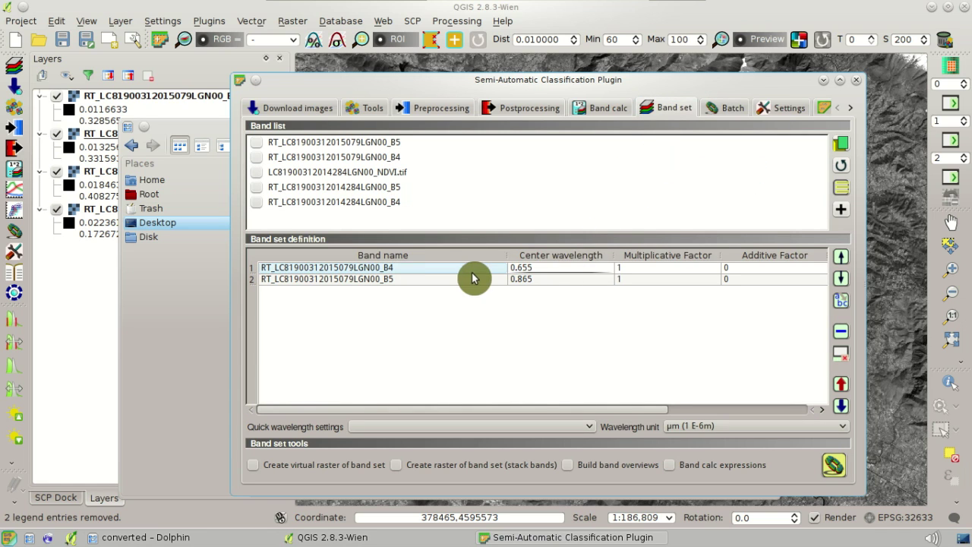
click(539, 268)
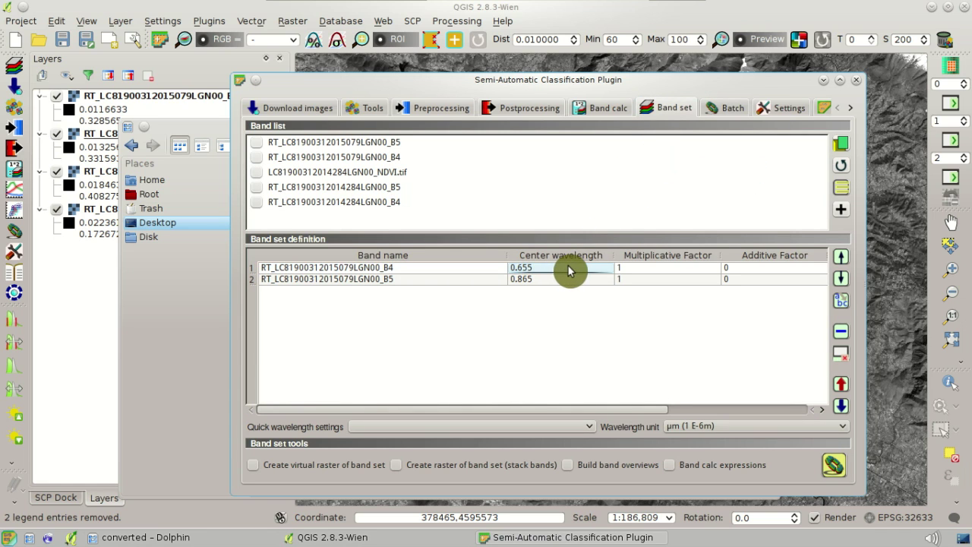
click(570, 271)
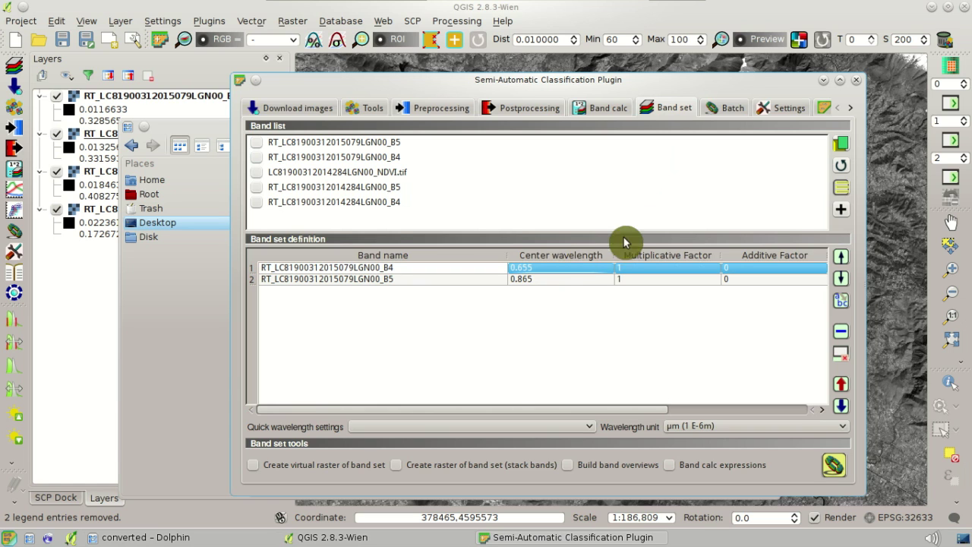
Step: Fill in create_bandset's center_wavelength with 0.655,0.865, taking the values from the band set definition
click(751, 110)
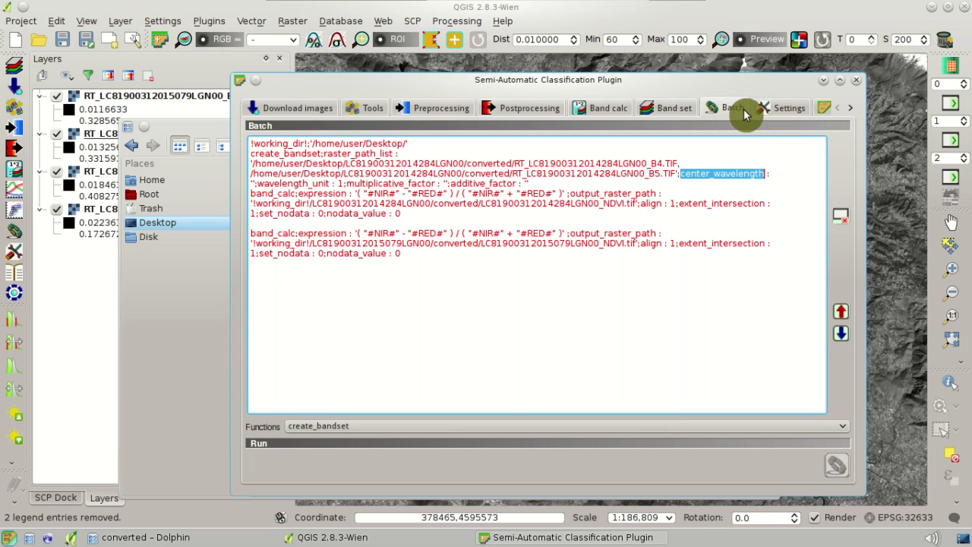
click(255, 183)
key(ctrl+v)
text(,)
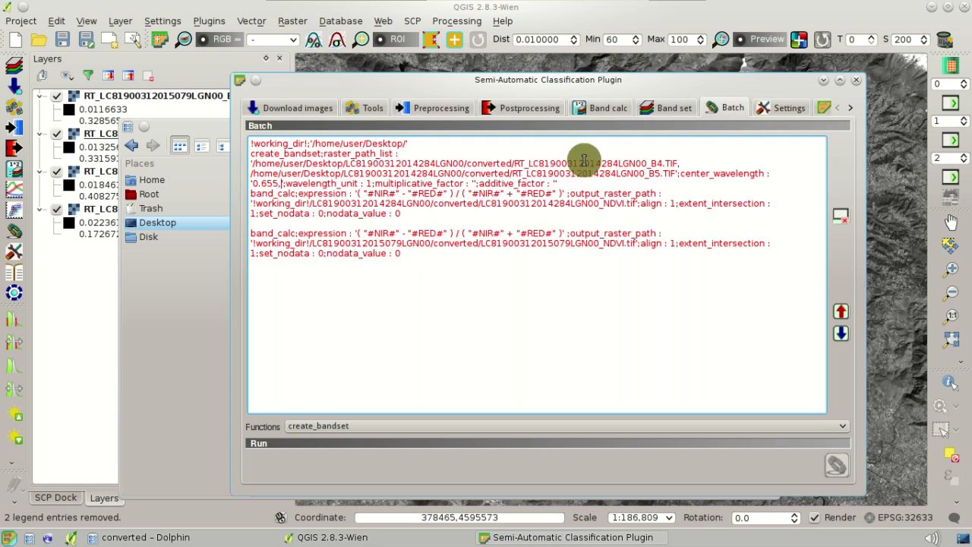
click(654, 110)
drag(571, 267, 570, 275)
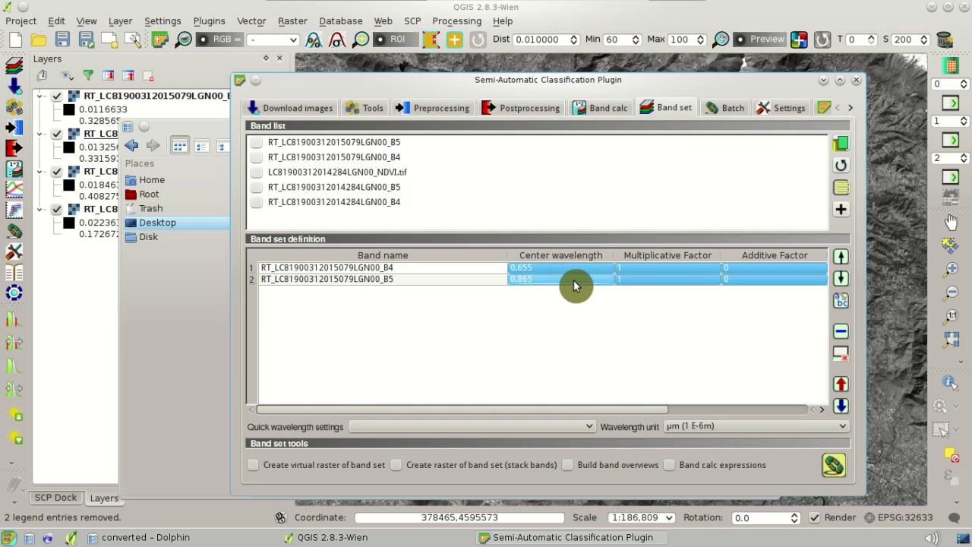
click(740, 112)
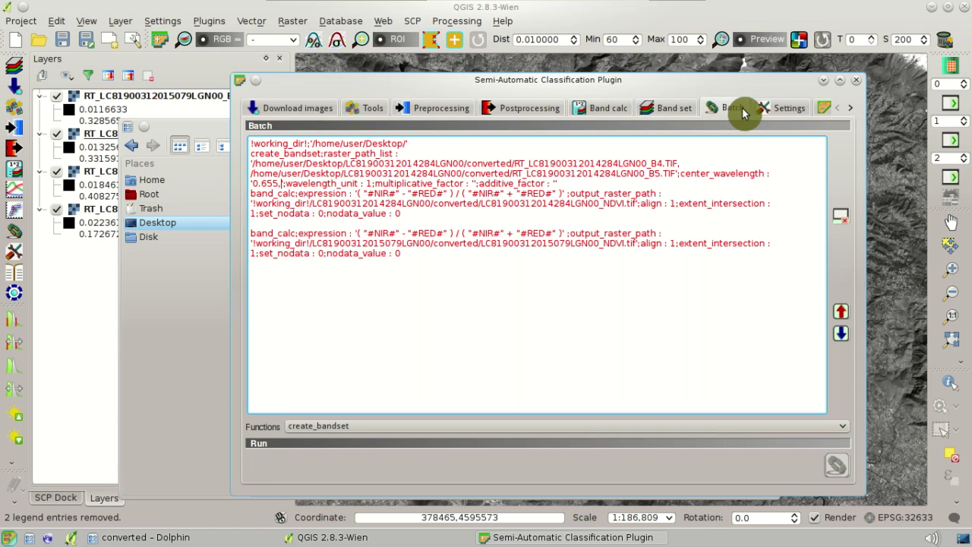
text(,0.865)
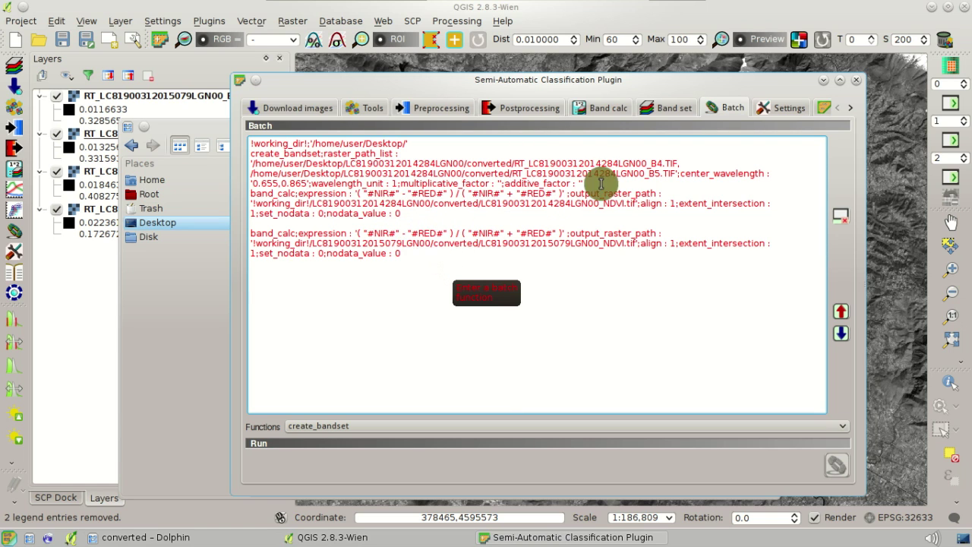
Step: Copy the whole create_bandset function onto the blank line above the second band_calc function
drag(608, 183, 217, 149)
key(ctrl+c)
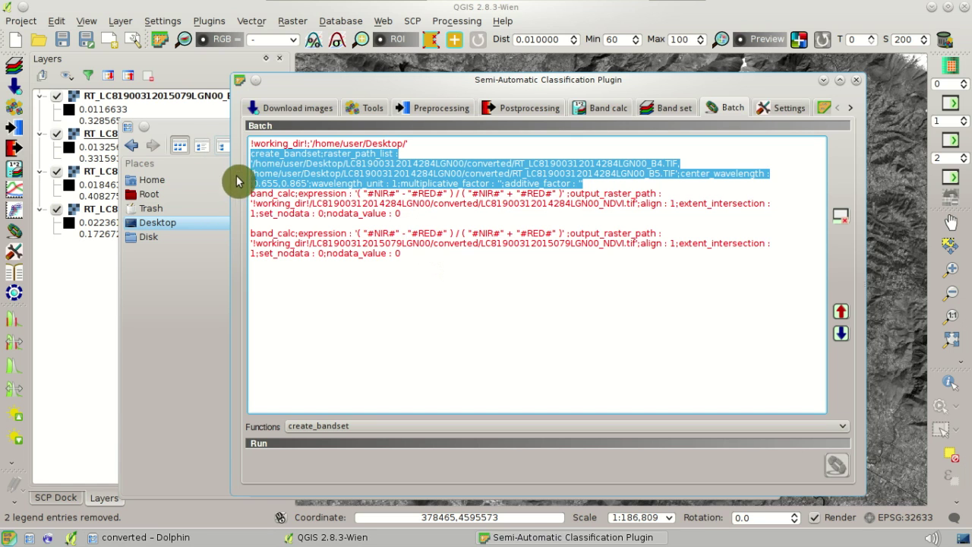
click(287, 220)
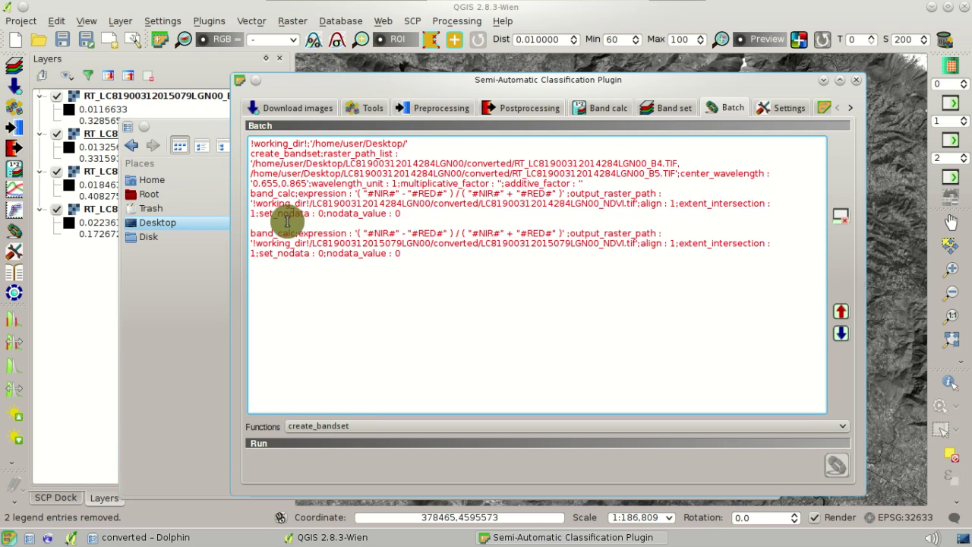
key(ctrl+v)
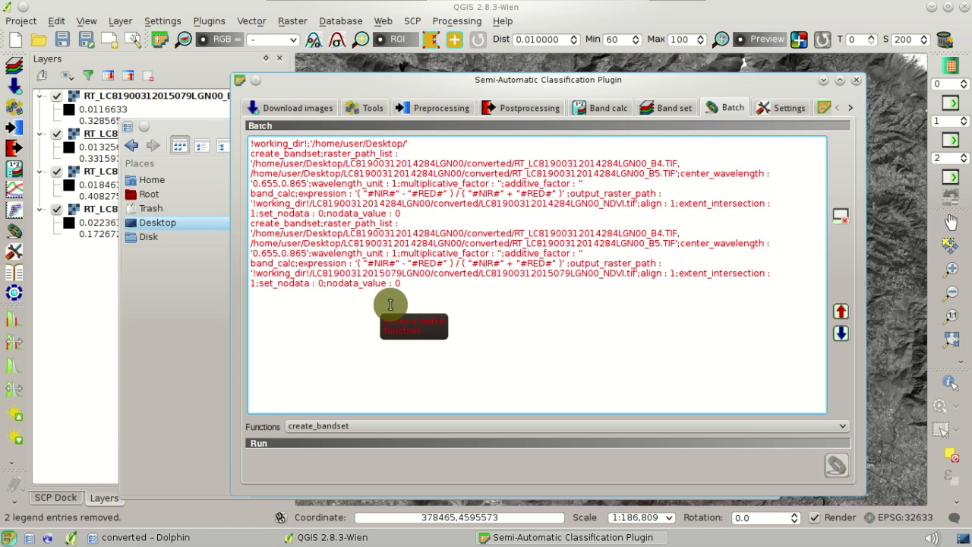
Step: Delete the empty multiplicative_factor and additive_factor parameters from both create_bandset functions
drag(585, 253, 408, 254)
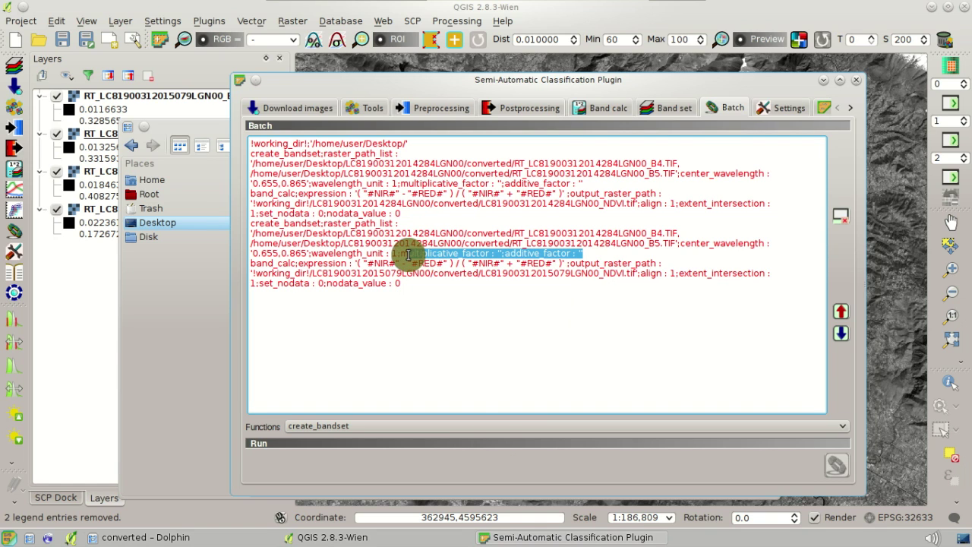
key(Delete)
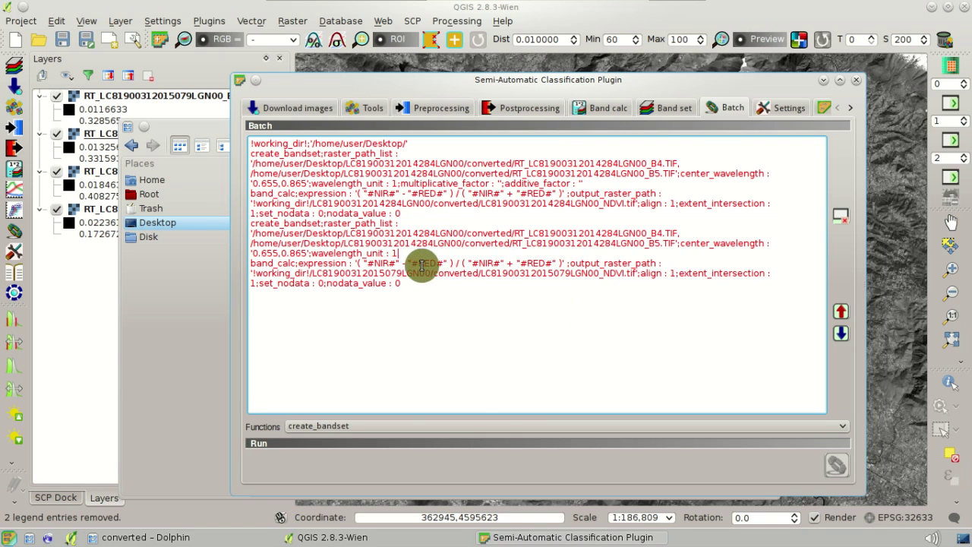
drag(583, 182, 406, 184)
key(Delete)
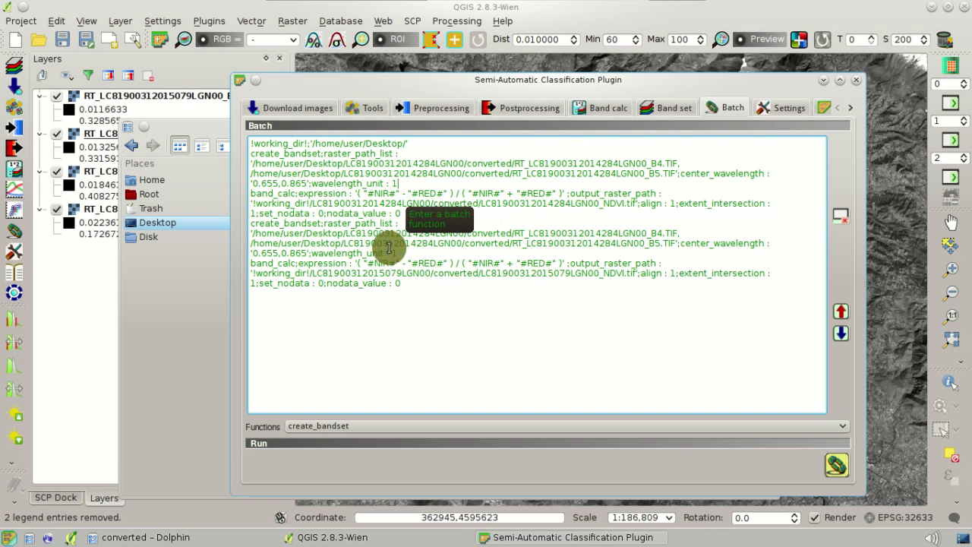
double_click(403, 274)
right_click(407, 276)
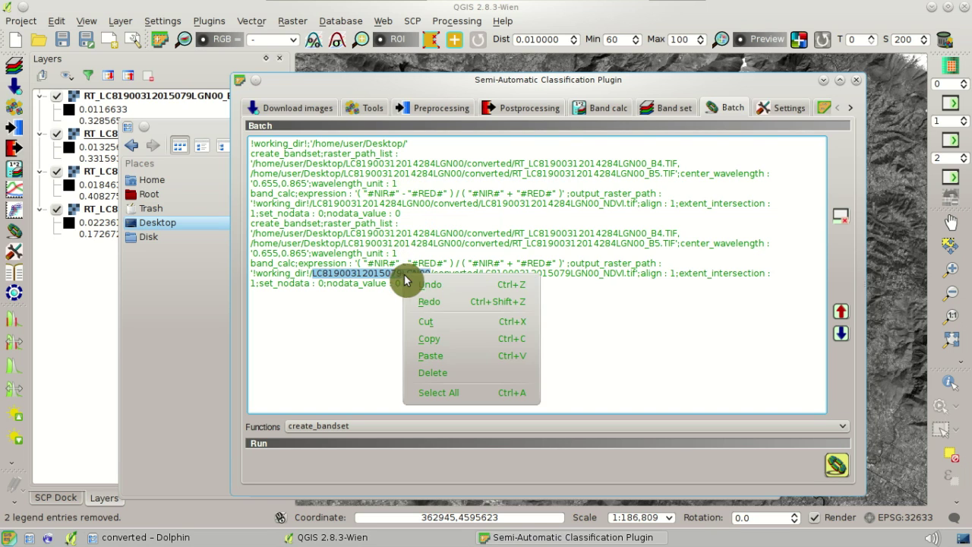
click(435, 339)
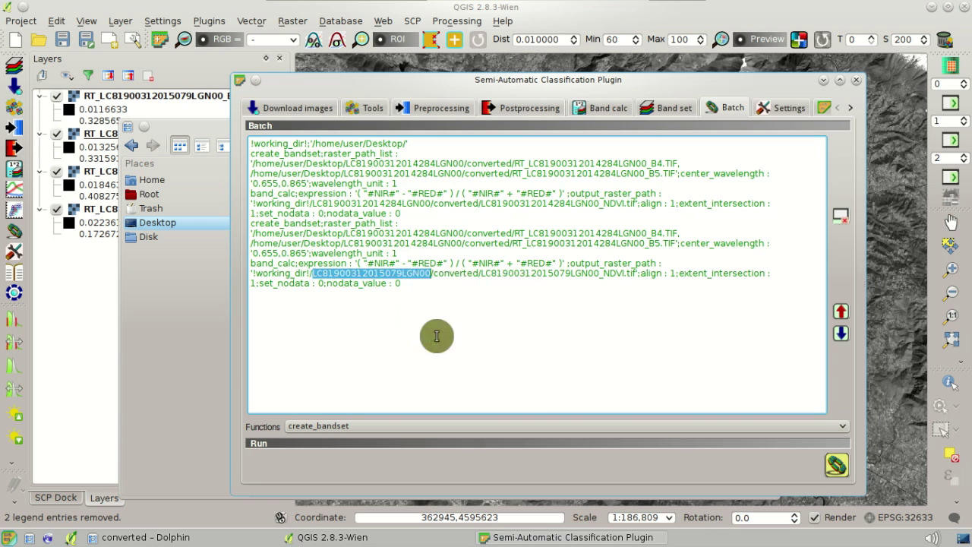
double_click(369, 233)
right_click(373, 239)
click(411, 318)
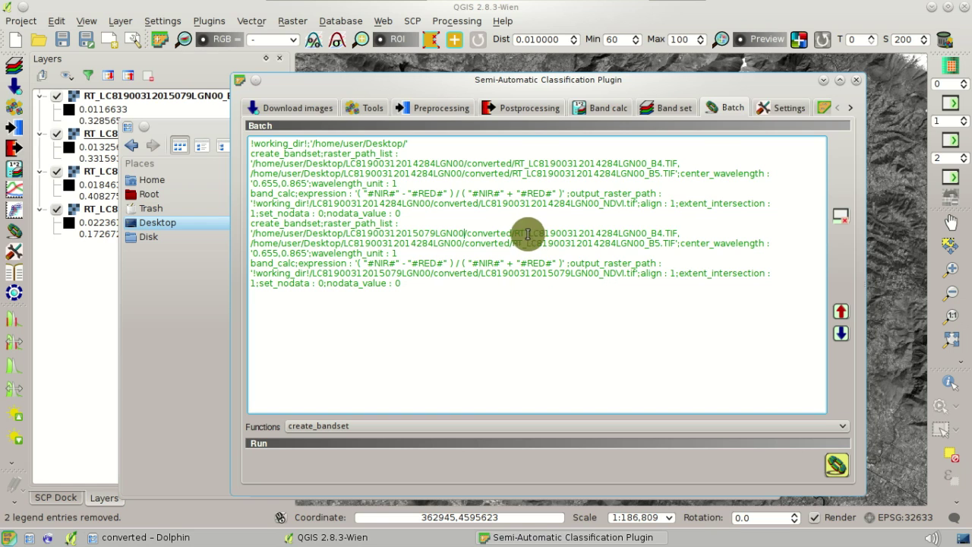
drag(530, 233, 644, 235)
right_click(644, 235)
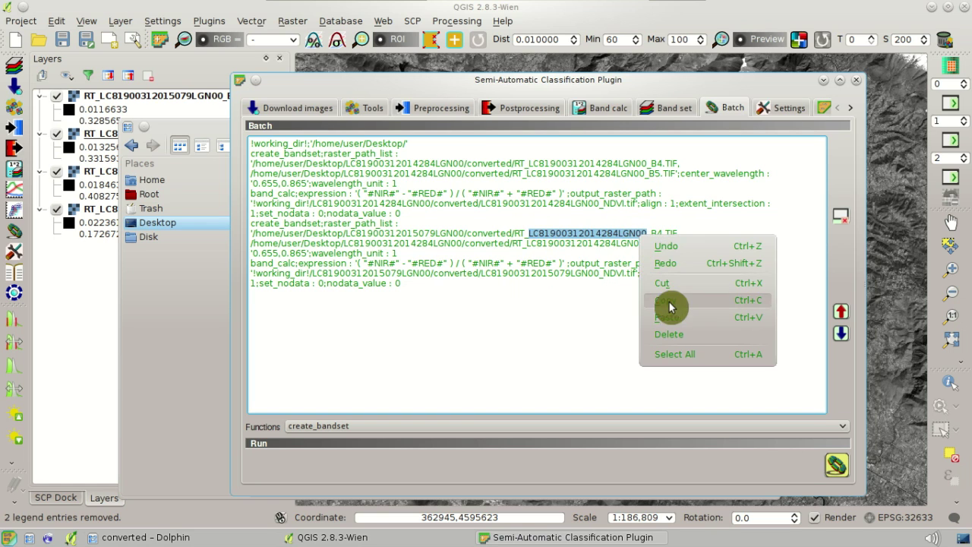
click(673, 317)
drag(527, 243, 640, 244)
right_click(640, 244)
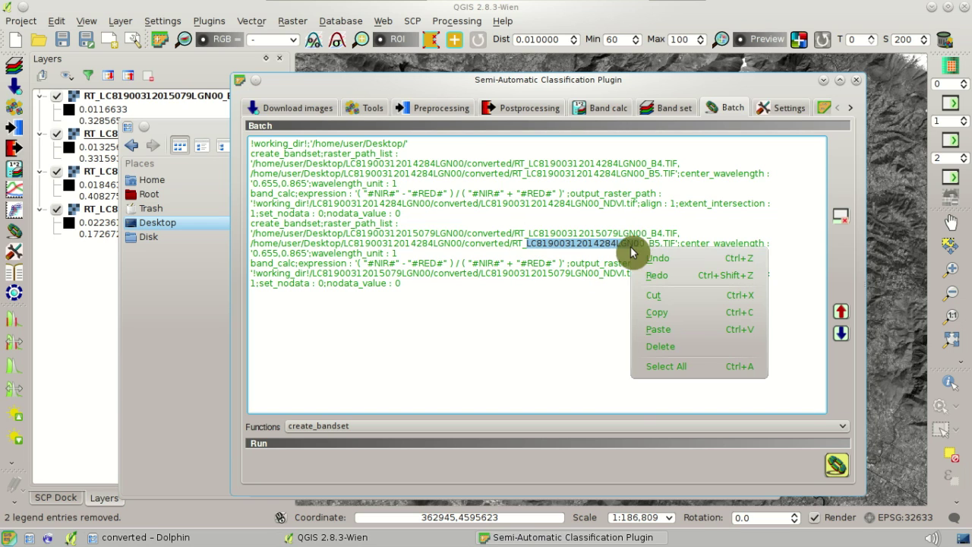
click(658, 328)
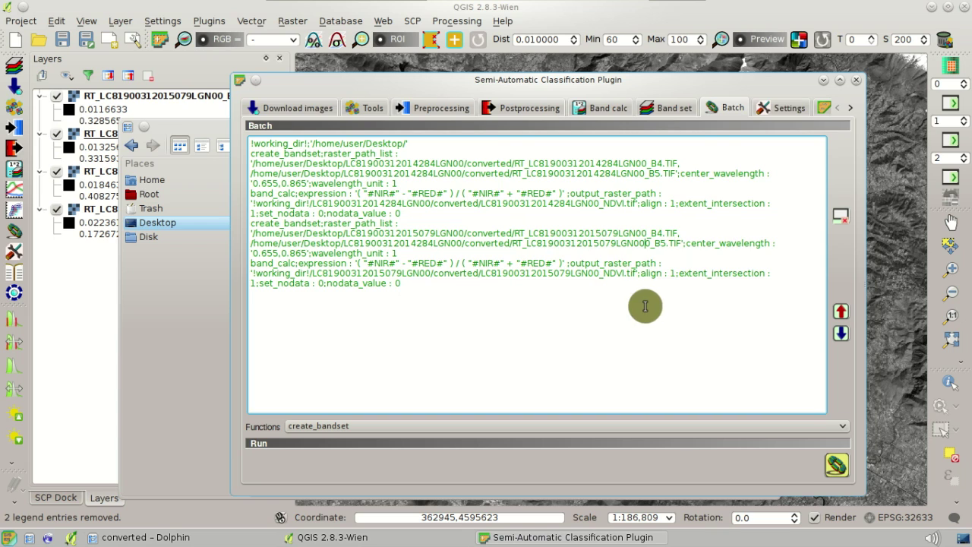
double_click(438, 243)
right_click(442, 247)
click(469, 327)
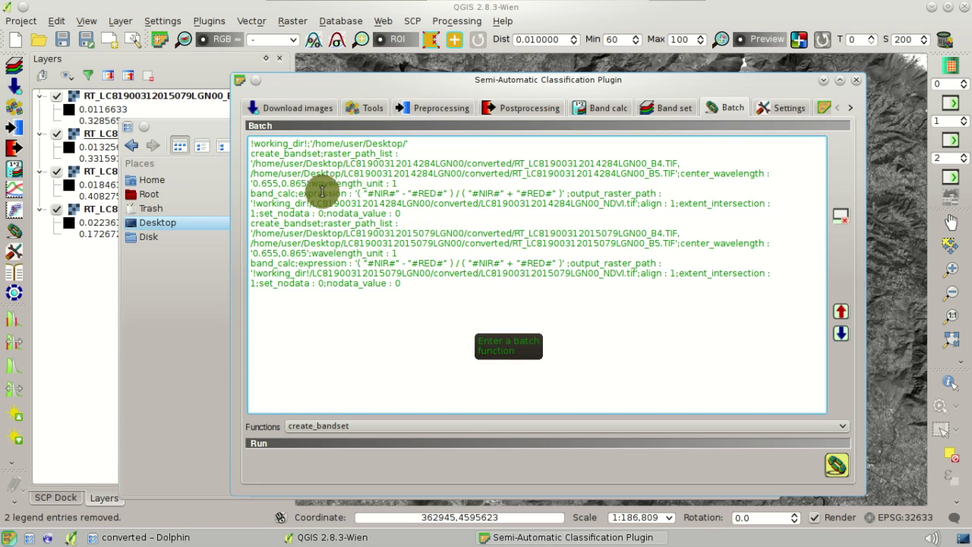
drag(415, 213, 235, 147)
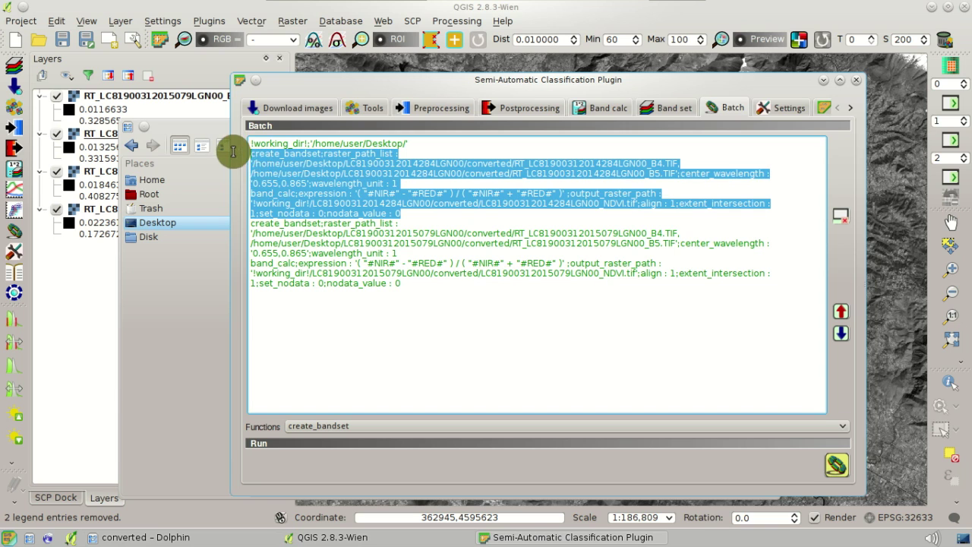
click(380, 243)
drag(417, 282, 253, 221)
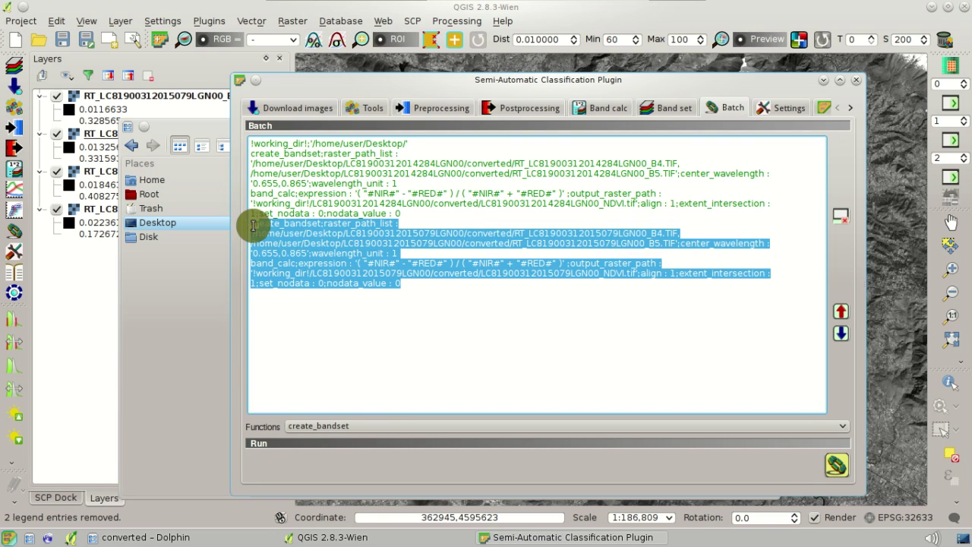
click(427, 289)
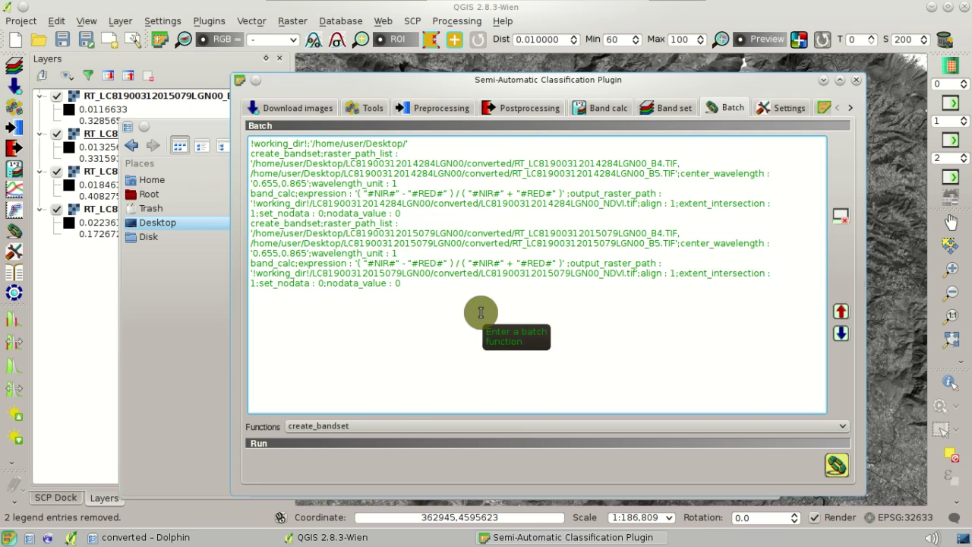
Step: Add the clip_multiple_rasters function at the end of the batch and remove the blank line above it
click(472, 426)
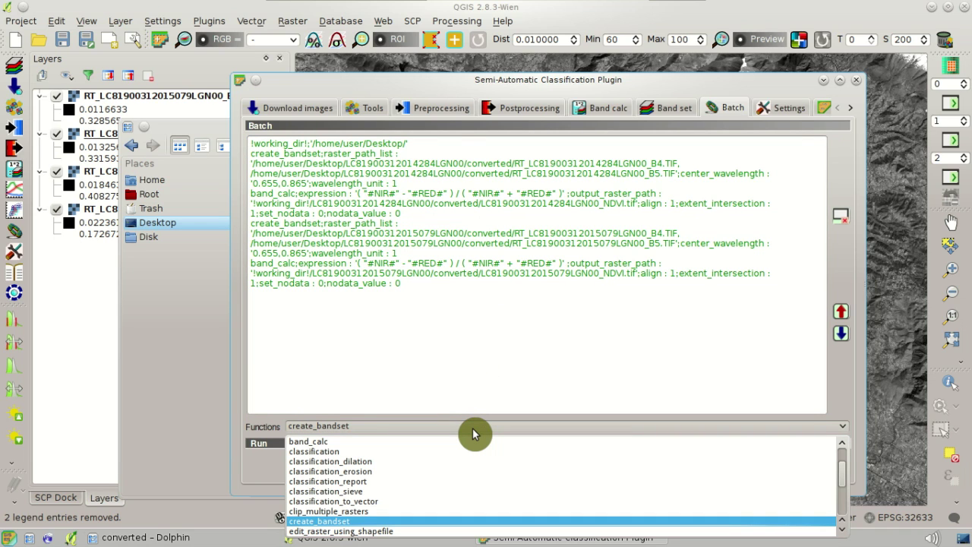
click(387, 516)
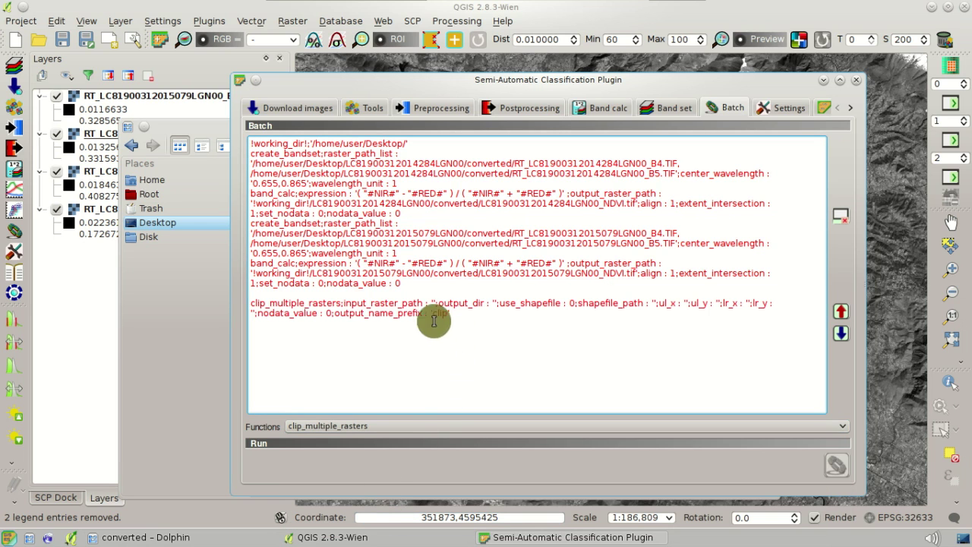
click(405, 296)
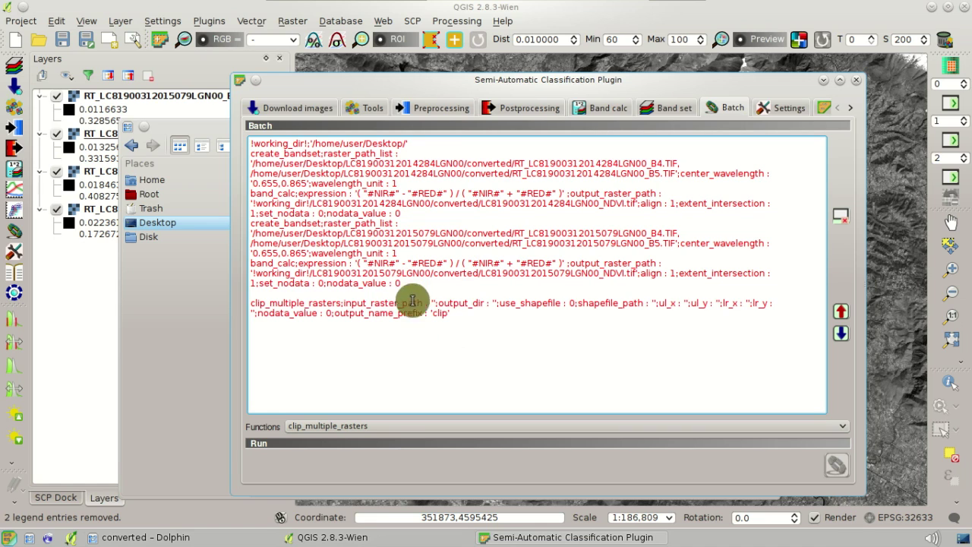
key(BackSpace)
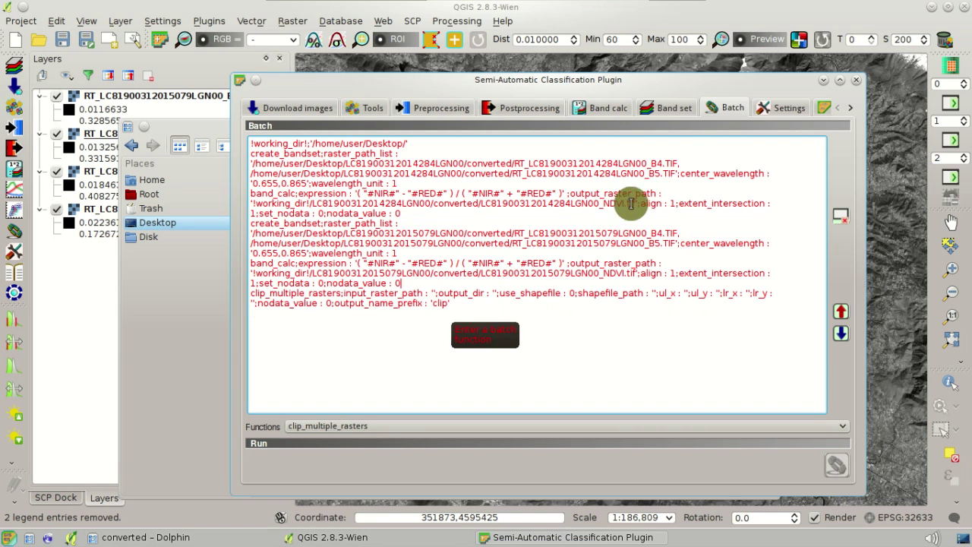
drag(636, 204, 250, 204)
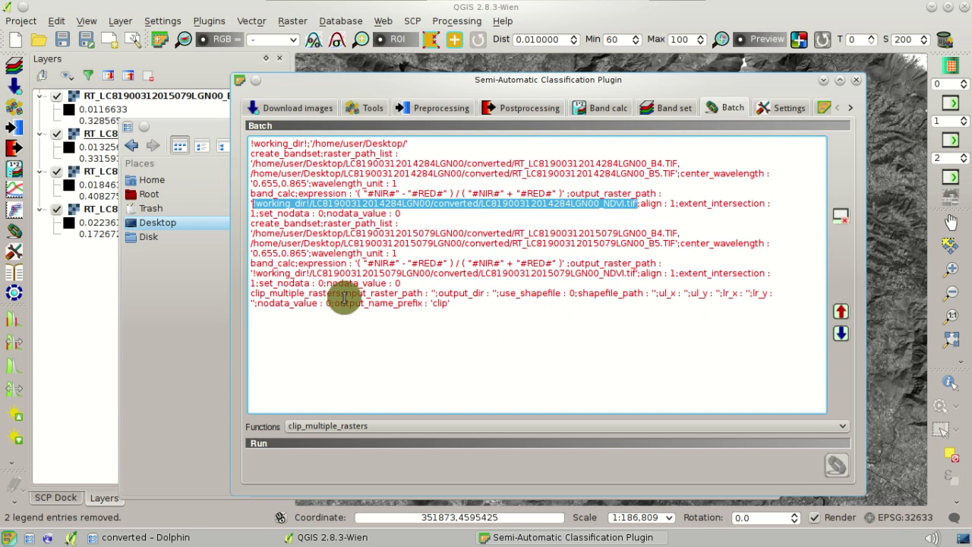
right_click(346, 207)
click(384, 270)
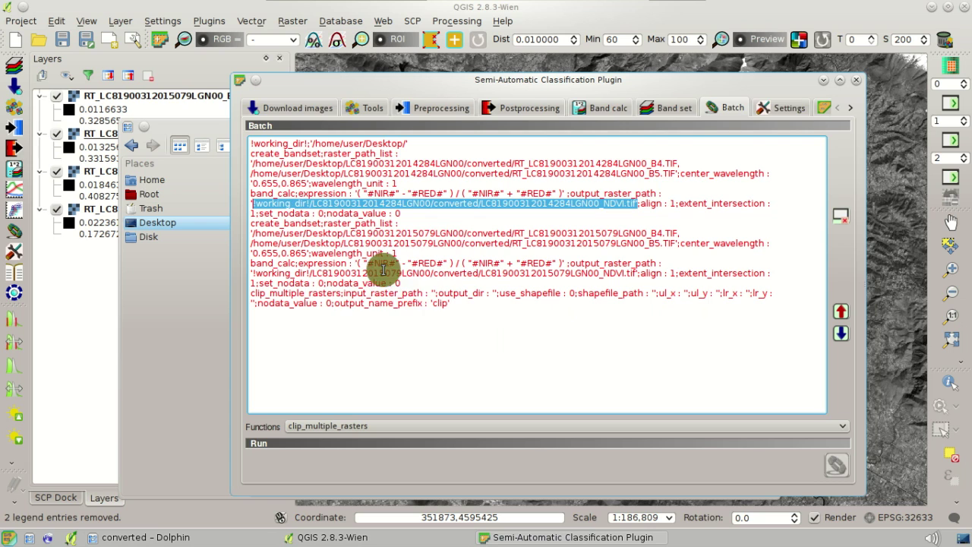
click(434, 293)
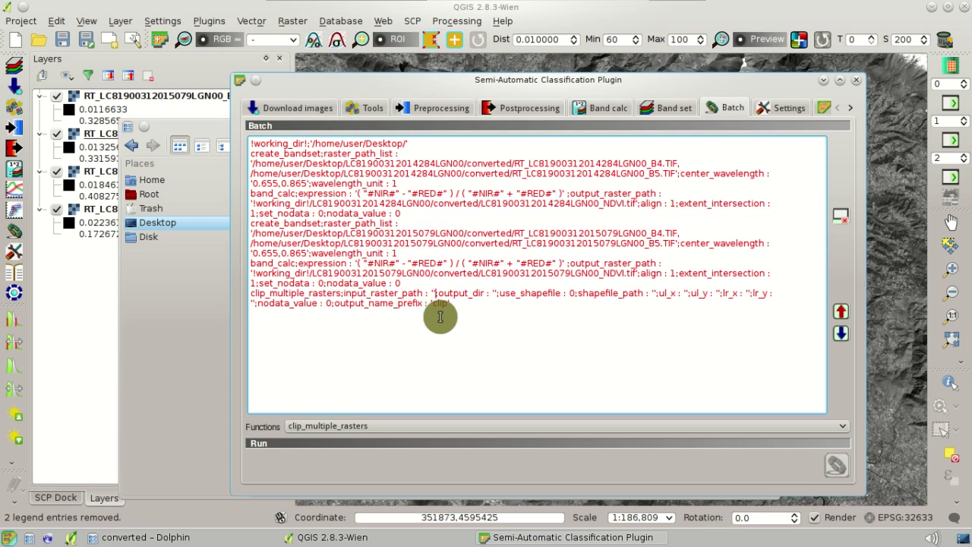
key(ctrl+v)
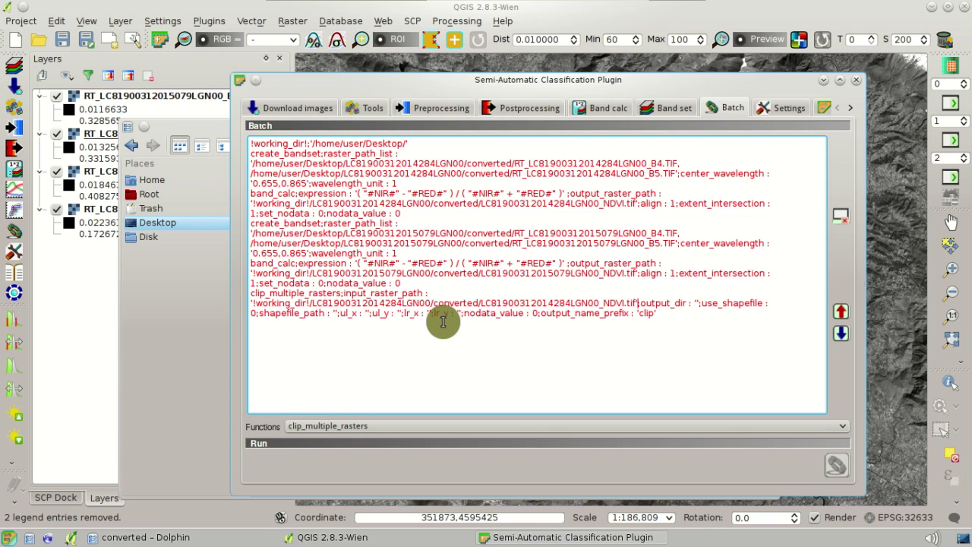
text(,)
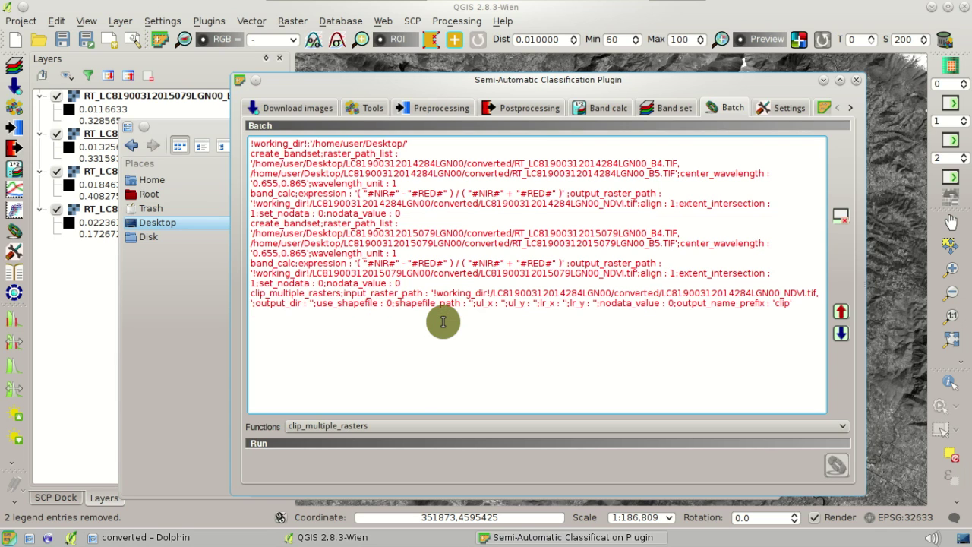
drag(635, 272, 263, 275)
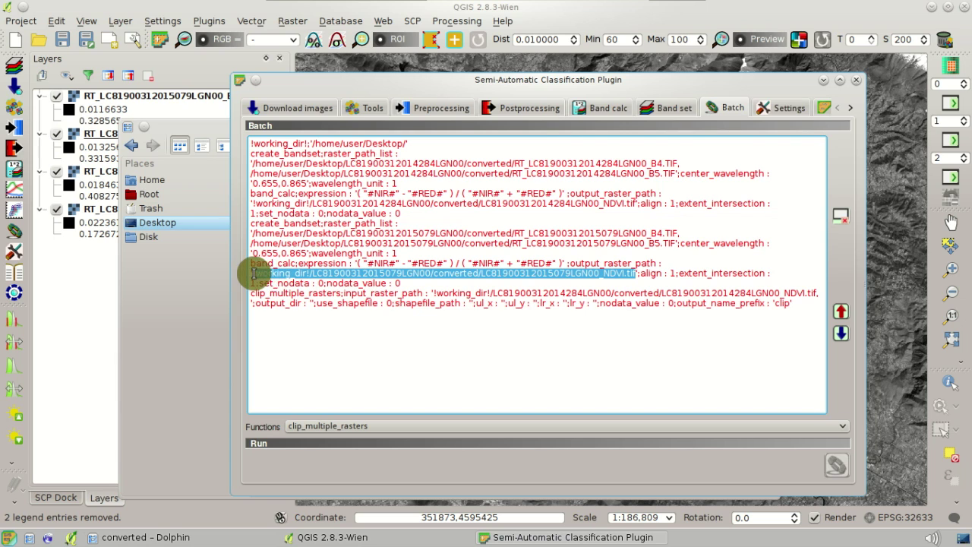
right_click(270, 276)
click(309, 345)
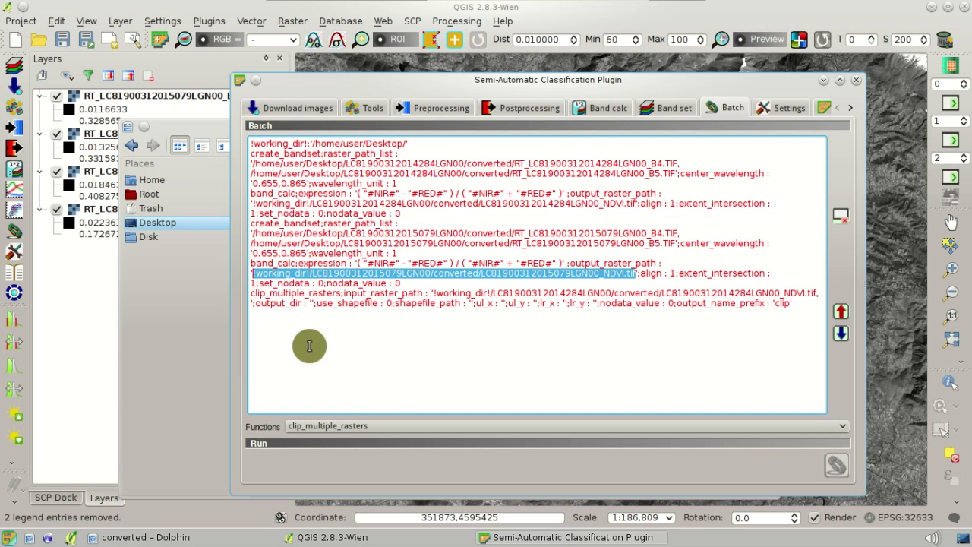
click(821, 311)
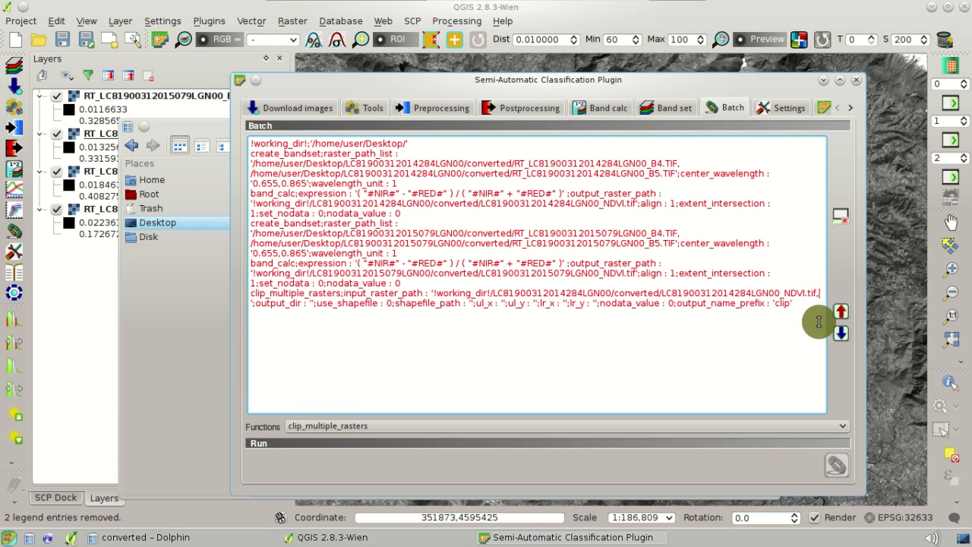
key(ctrl+v)
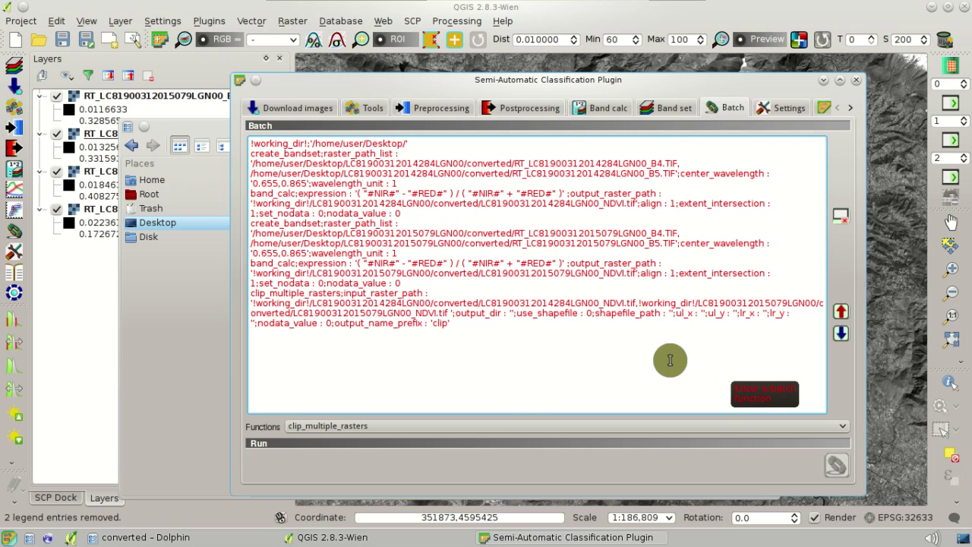
double_click(471, 315)
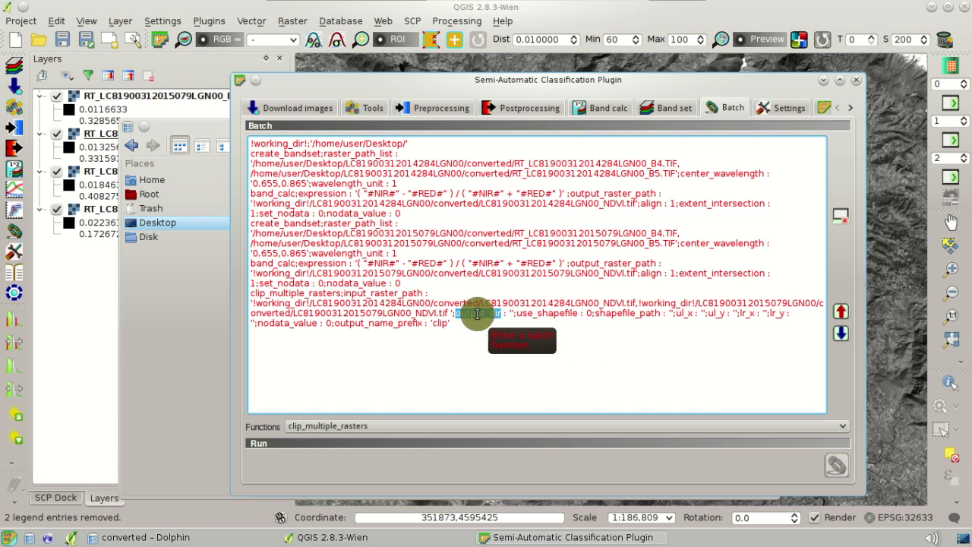
Step: Set the output_dir of clip_multiple_rasters to '!working_dir!/clip', copying the working directory variable from the second band_calc output path
drag(311, 272, 254, 273)
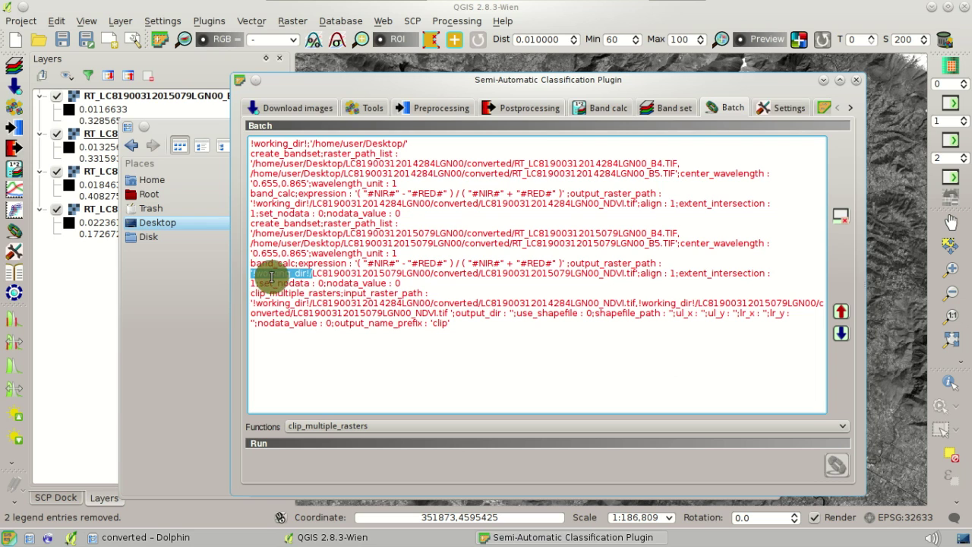
right_click(272, 277)
click(307, 342)
click(510, 314)
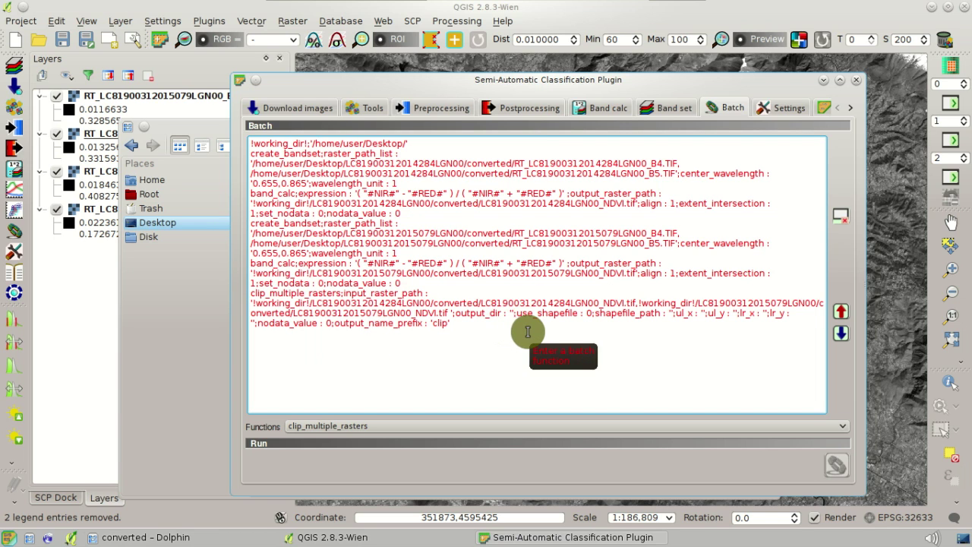
key(ctrl+v)
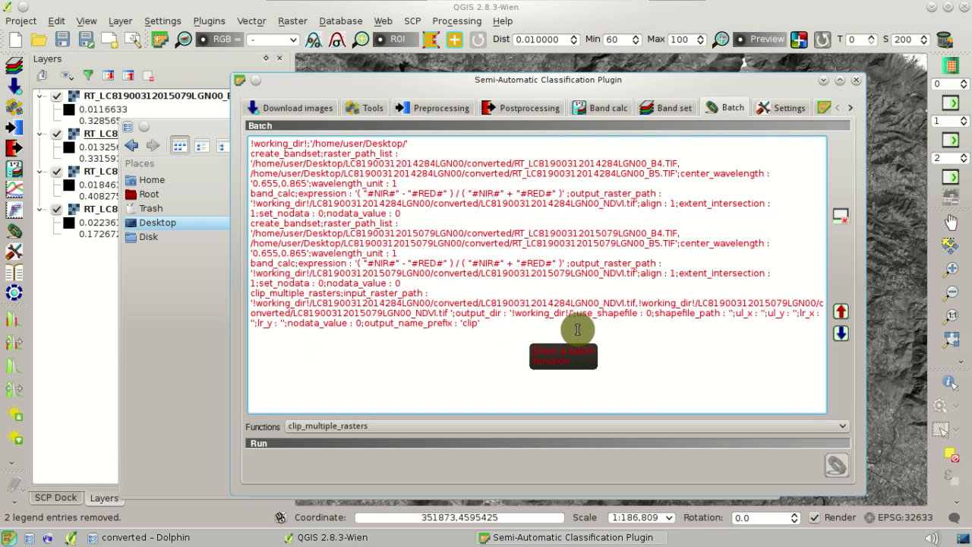
text(clip)
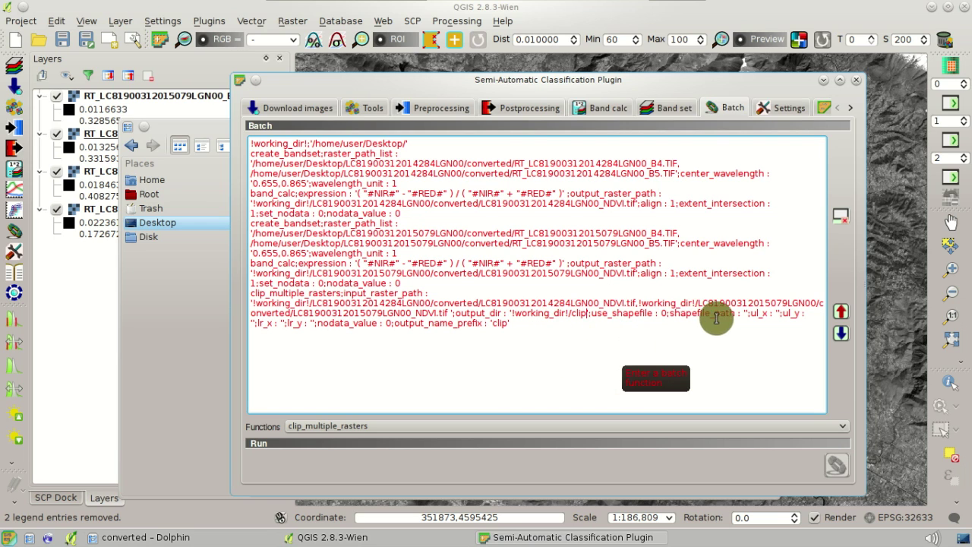
Step: Copy the map coordinates 346683,4622461 of the clip area's upper-left corner into the ul_x parameter of clip_multiple_rasters
double_click(757, 312)
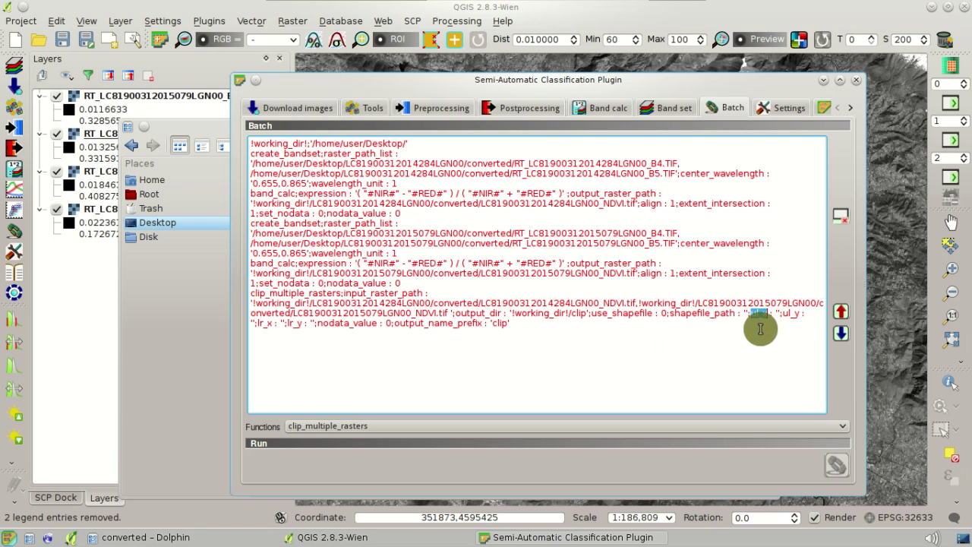
click(698, 23)
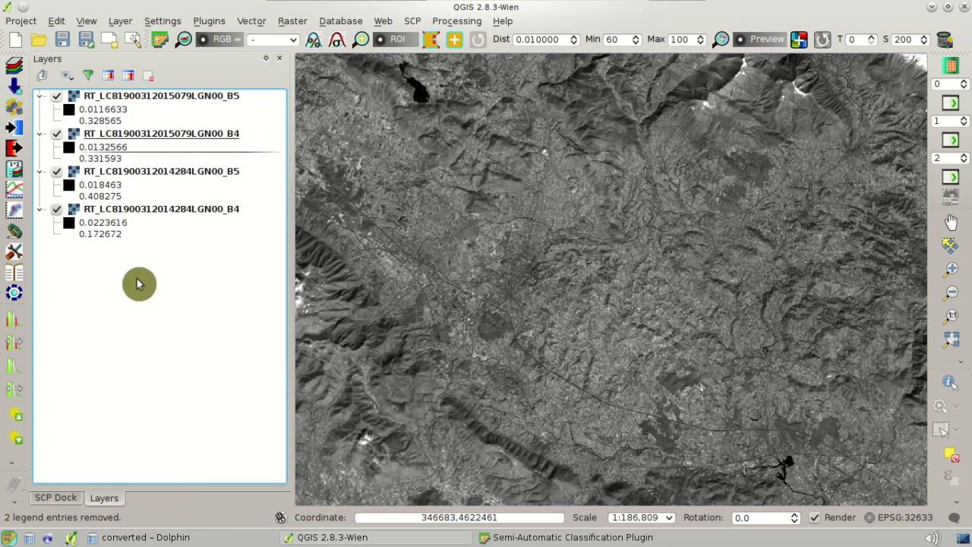
drag(521, 519, 430, 517)
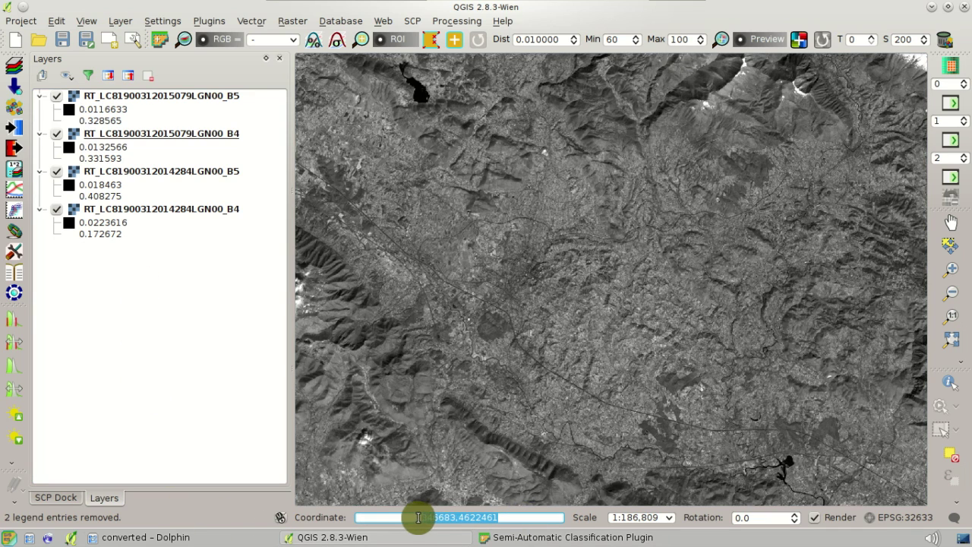
right_click(429, 517)
click(465, 459)
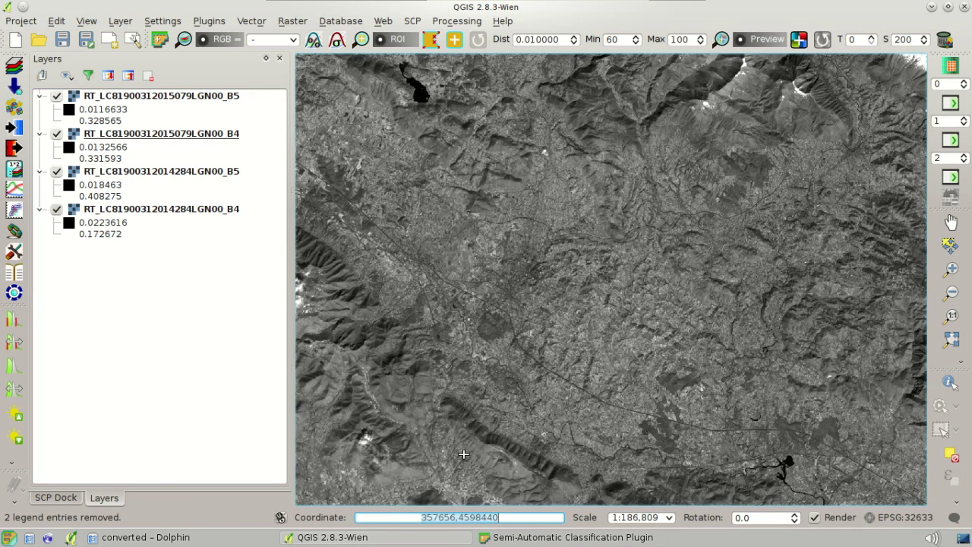
click(517, 540)
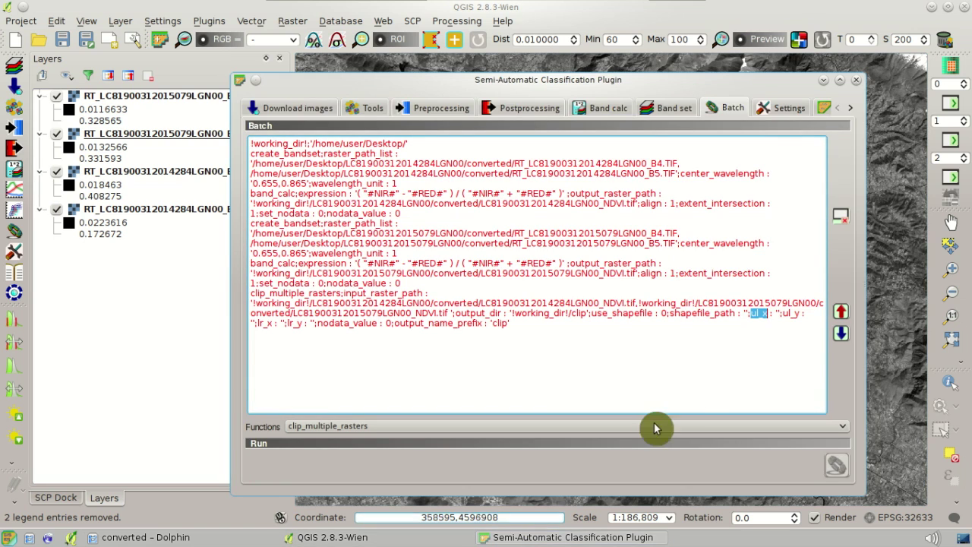
right_click(778, 311)
click(800, 393)
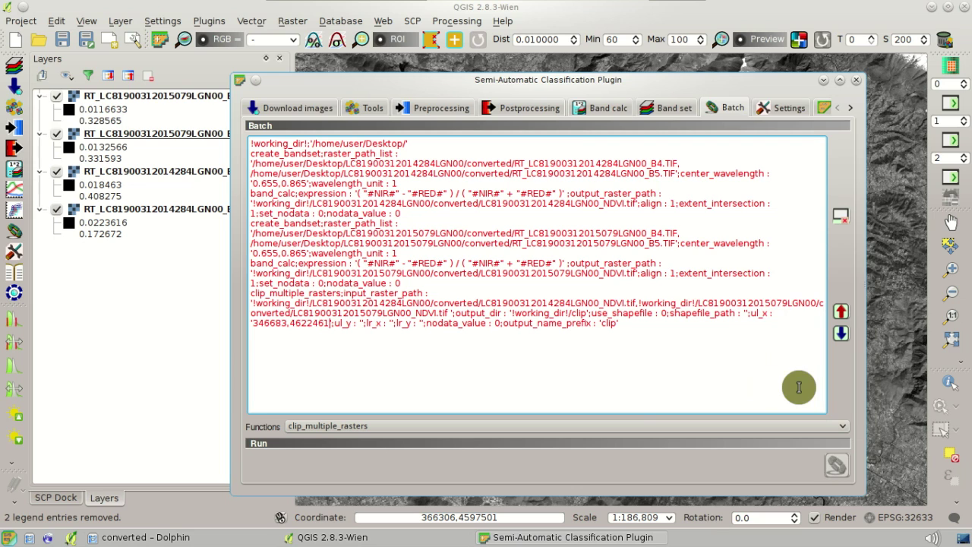
Step: Move the Y value 4622461 from ul_x into the quotes of ul_y and remove the leftover comma after 346683
double_click(311, 323)
right_click(309, 324)
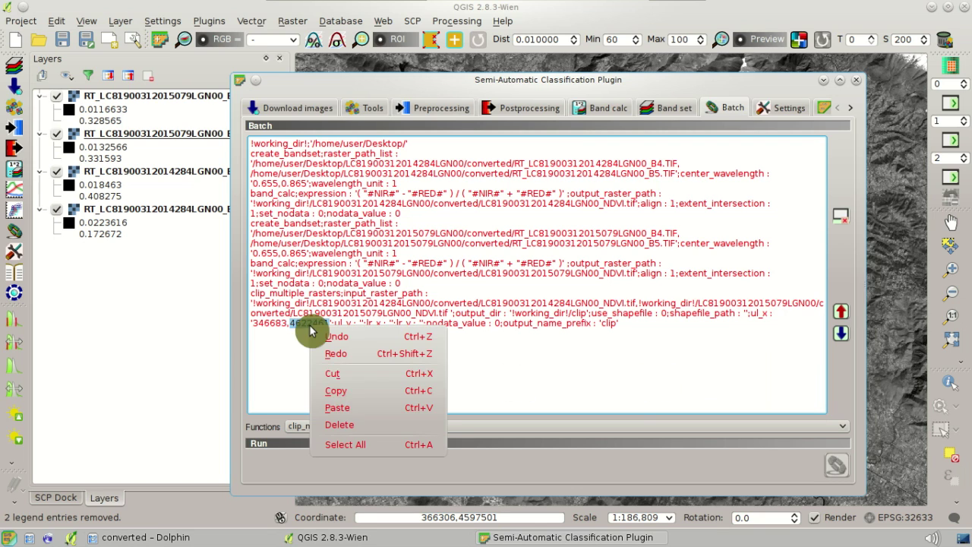
click(347, 373)
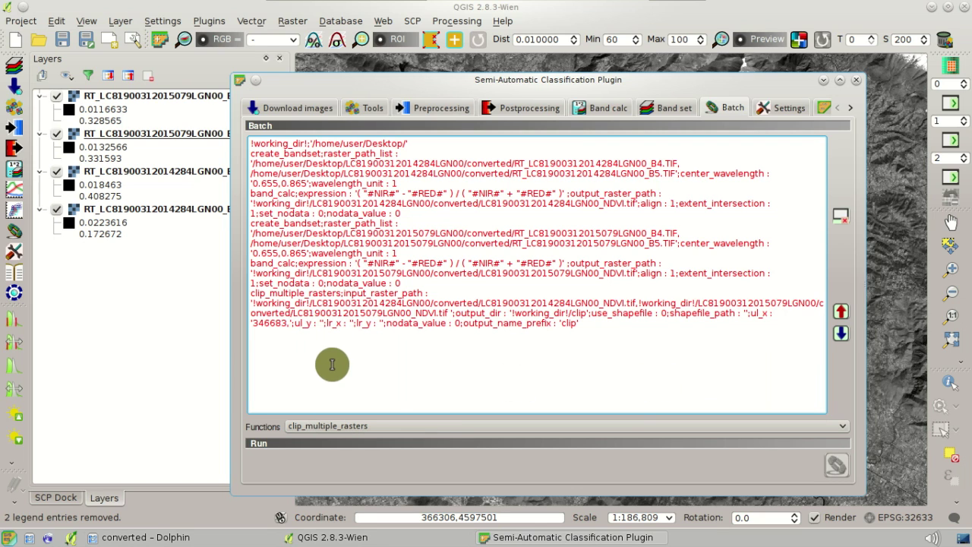
key(BackSpace)
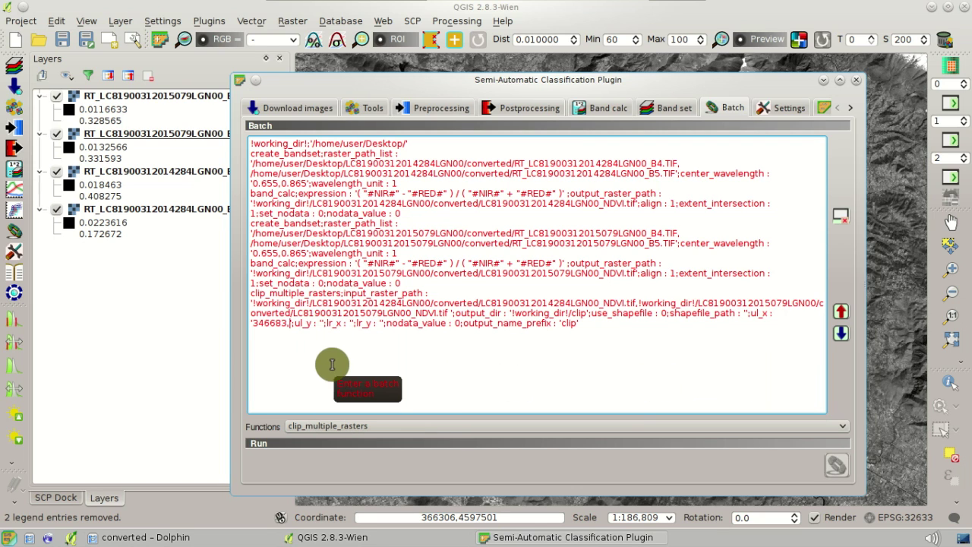
right_click(320, 322)
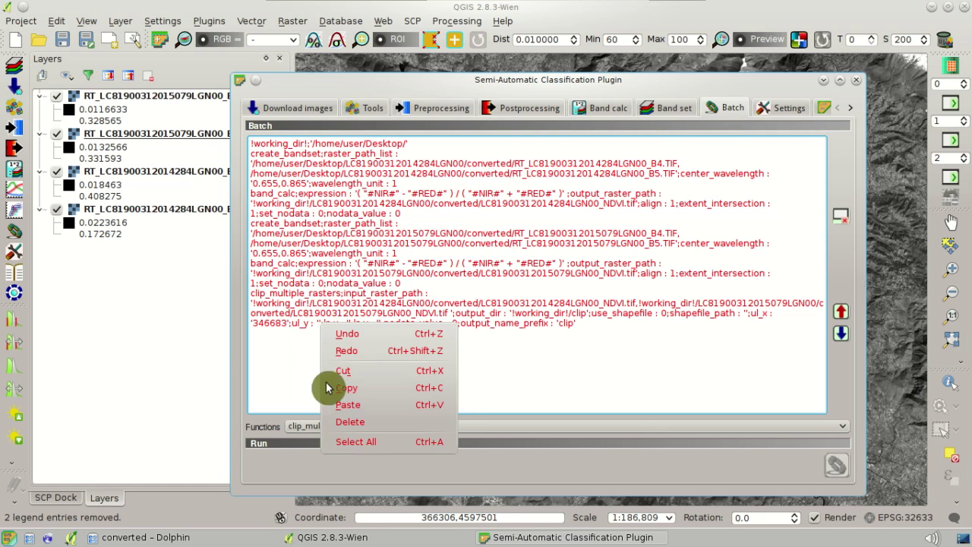
click(351, 408)
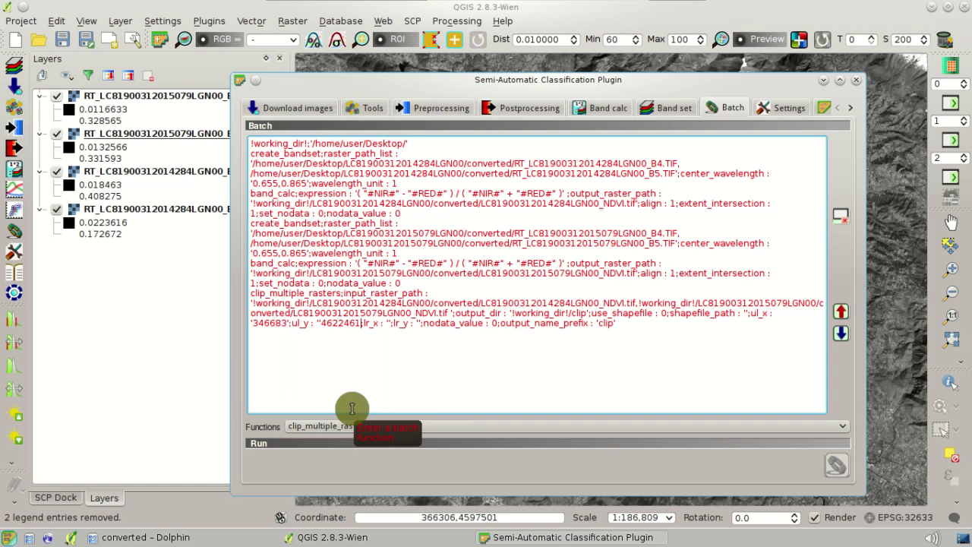
click(319, 322)
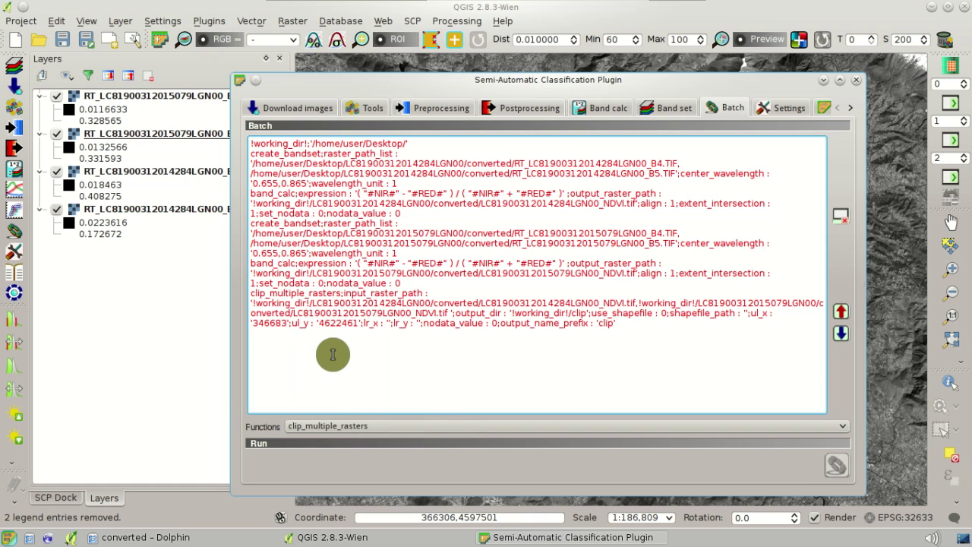
Step: Copy the map coordinates 385483,4594931 of the clip area's lower-right corner into the lr_x parameter
click(698, 26)
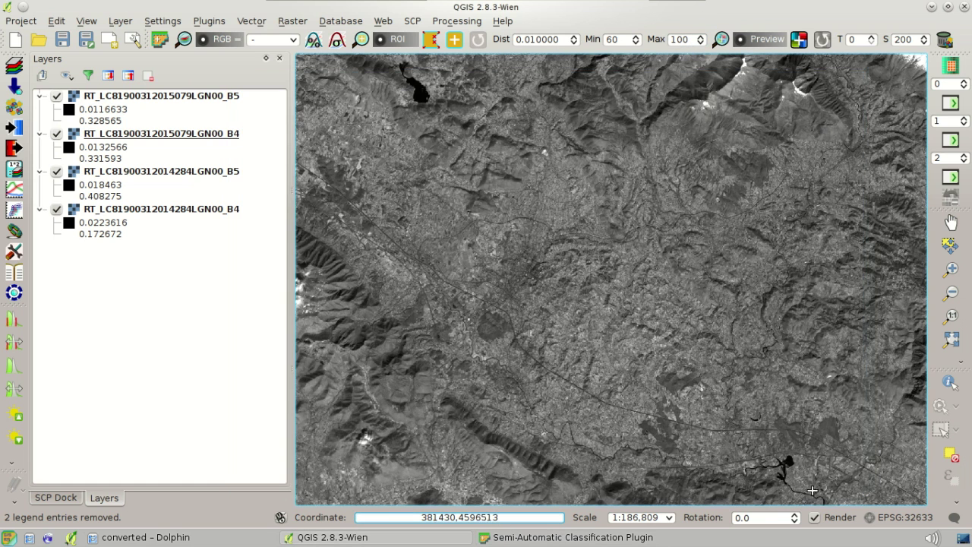
drag(522, 519, 423, 518)
right_click(423, 517)
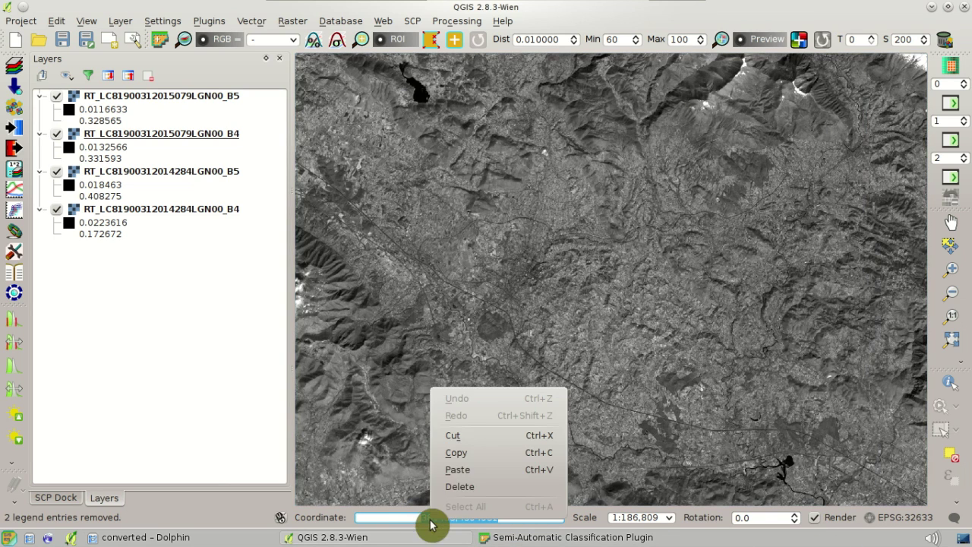
click(475, 456)
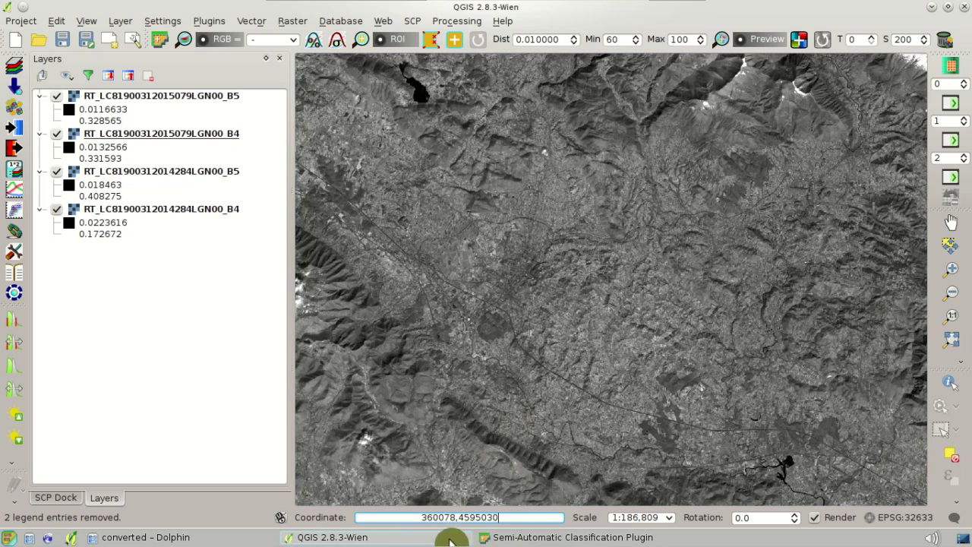
click(490, 537)
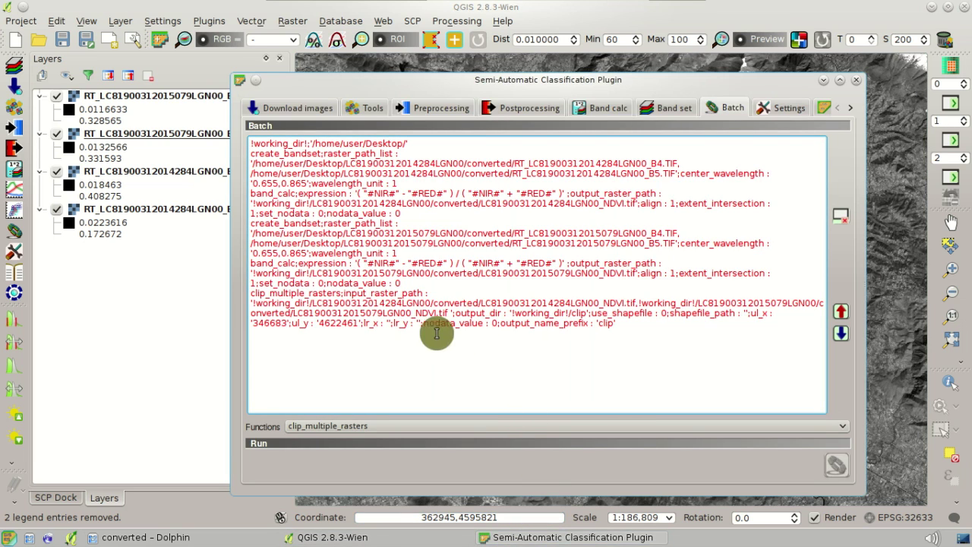
right_click(388, 323)
click(434, 406)
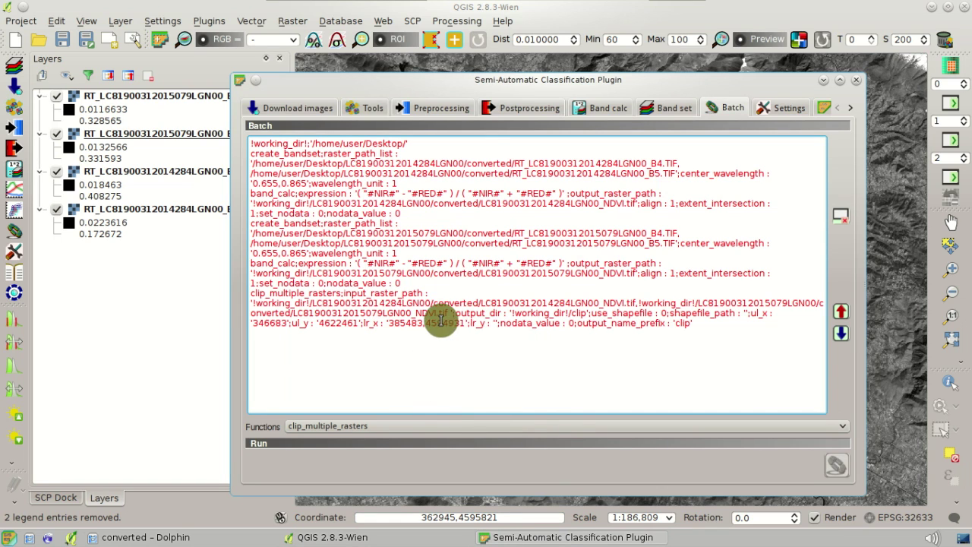
Step: Move the Y value 4594931 from lr_x into lr_y and remove the leftover comma after 385483
right_click(440, 321)
click(467, 369)
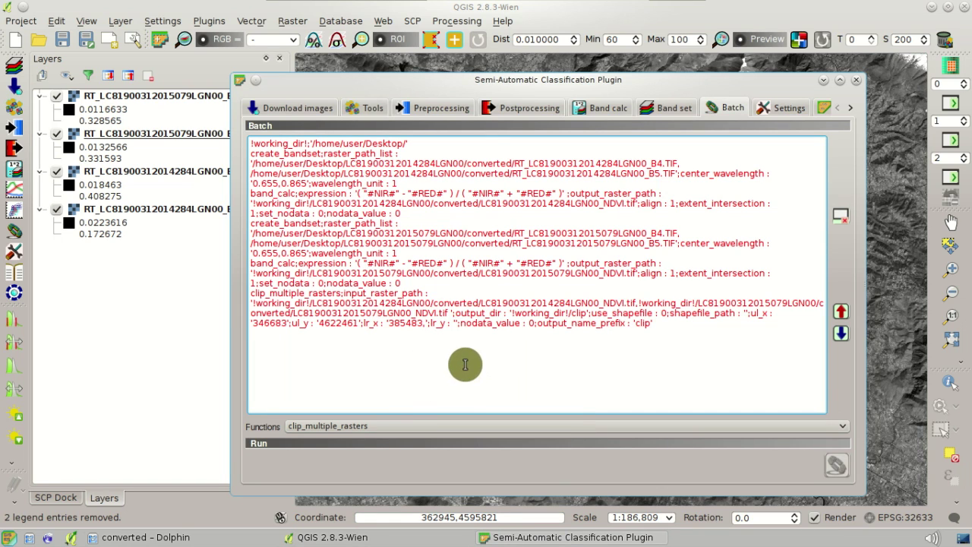
key(BackSpace)
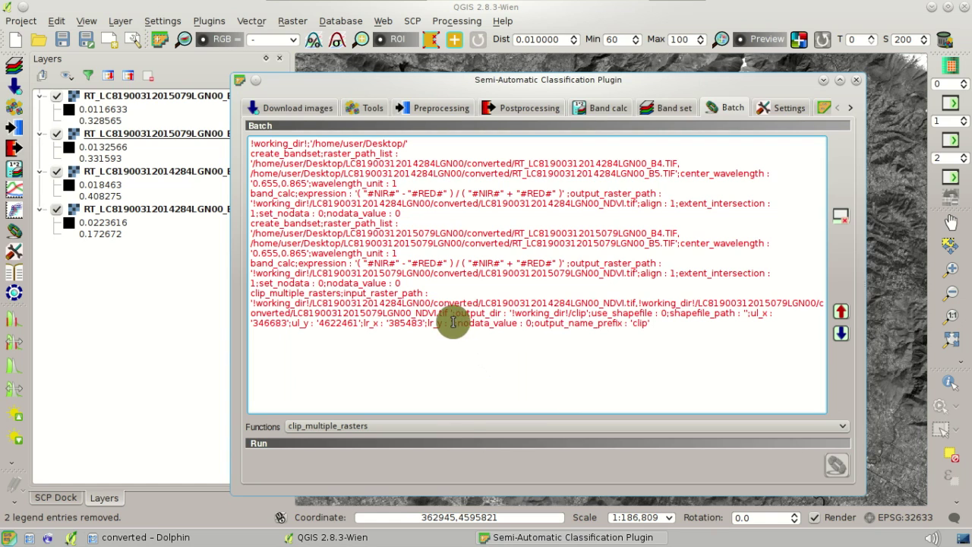
right_click(453, 322)
click(482, 402)
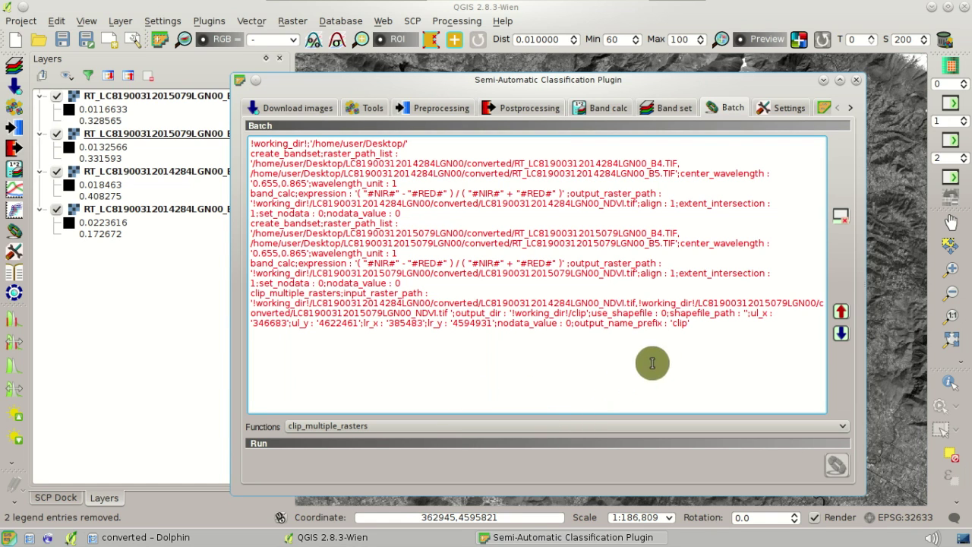
Step: Delete the empty shapefile_path parameter from clip_multiple_rasters and run the batch
drag(671, 313, 750, 313)
key(Delete)
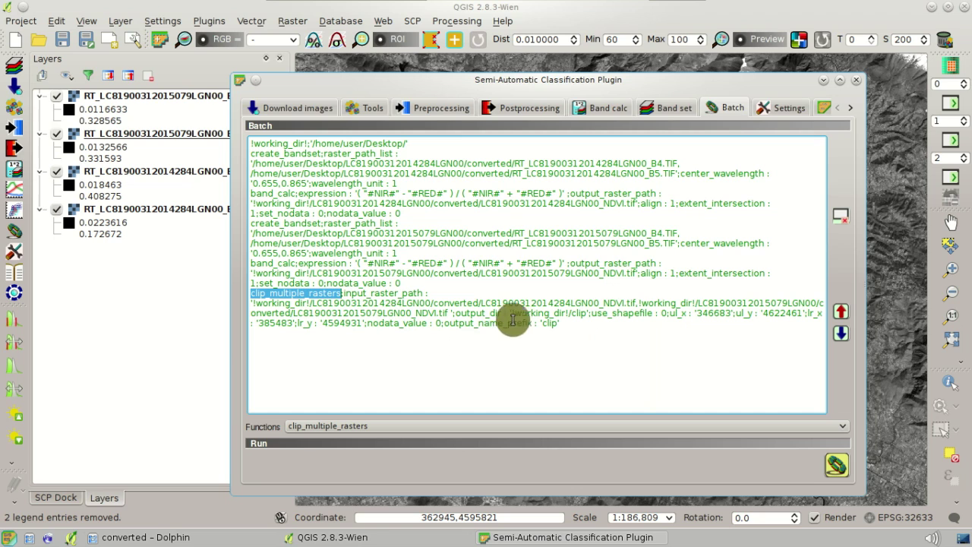
drag(513, 313, 587, 314)
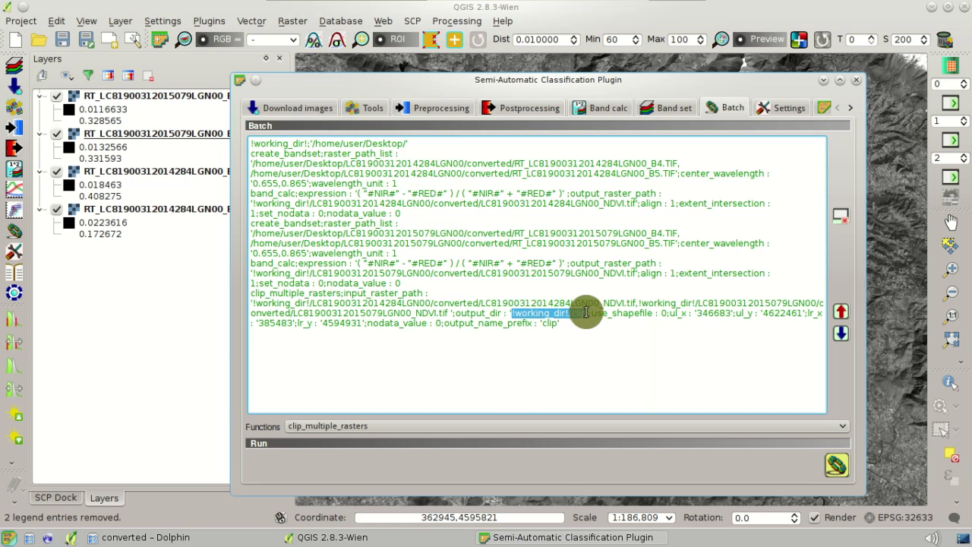
double_click(549, 324)
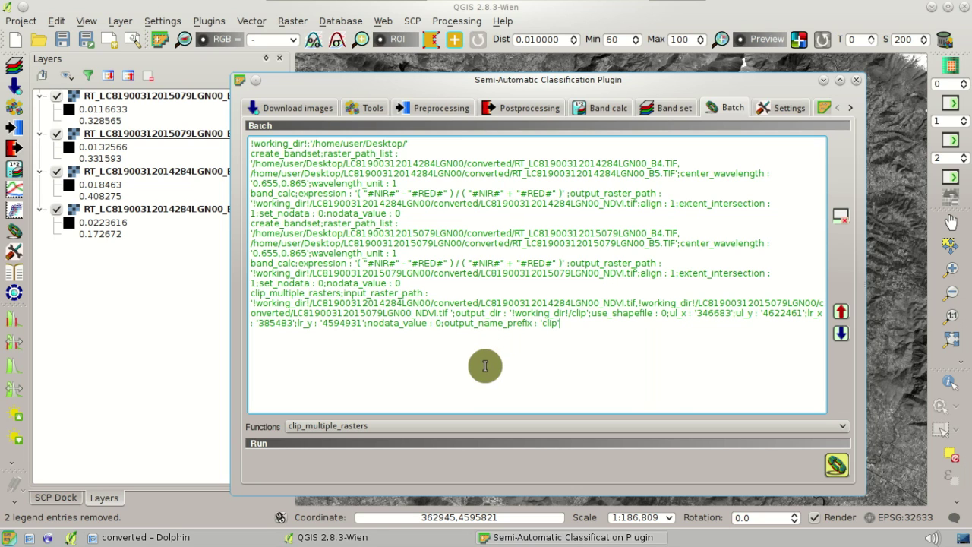
click(835, 466)
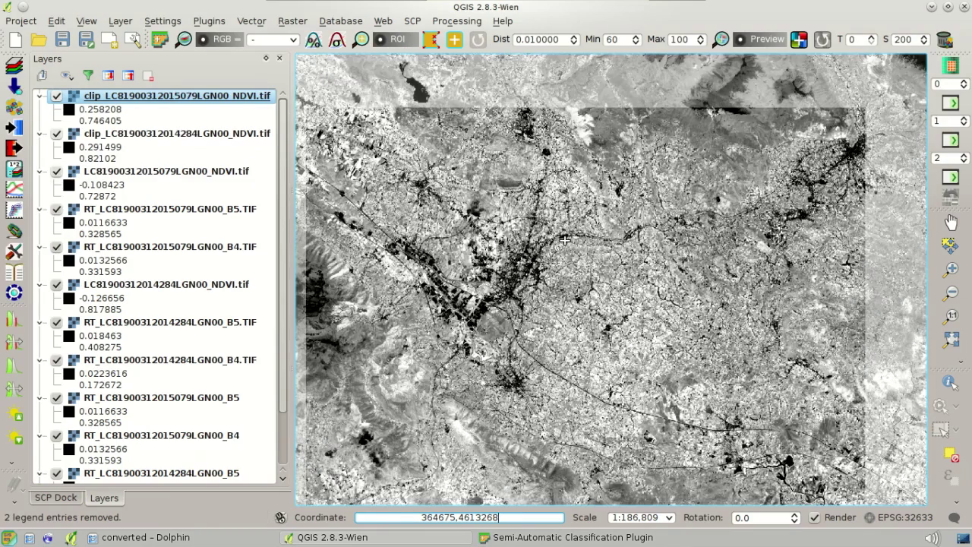
click(57, 96)
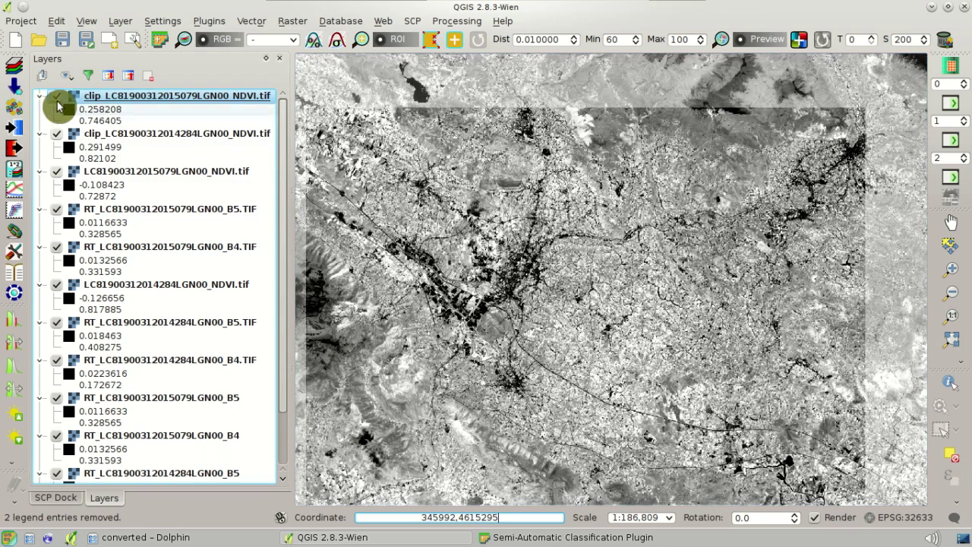
click(67, 77)
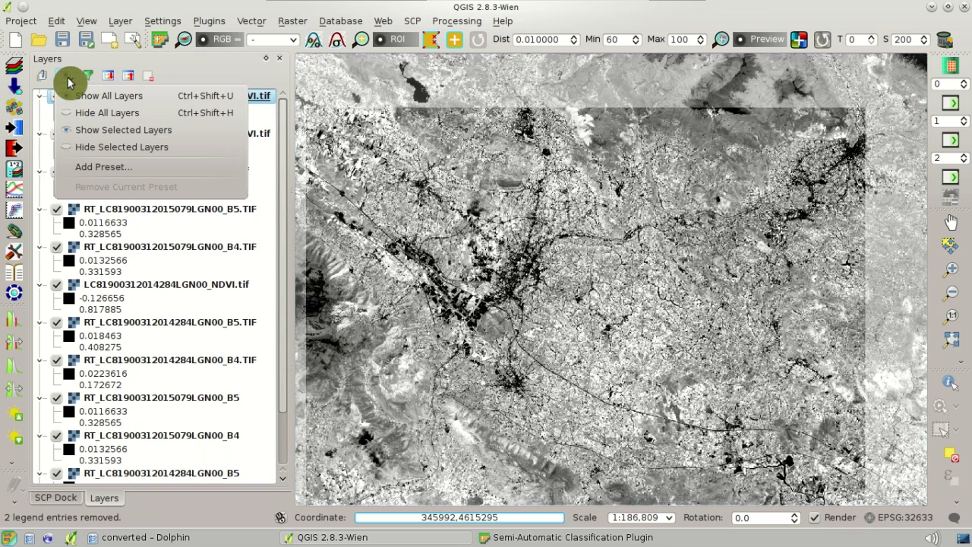
click(84, 114)
click(56, 96)
click(57, 137)
drag(292, 181, 321, 182)
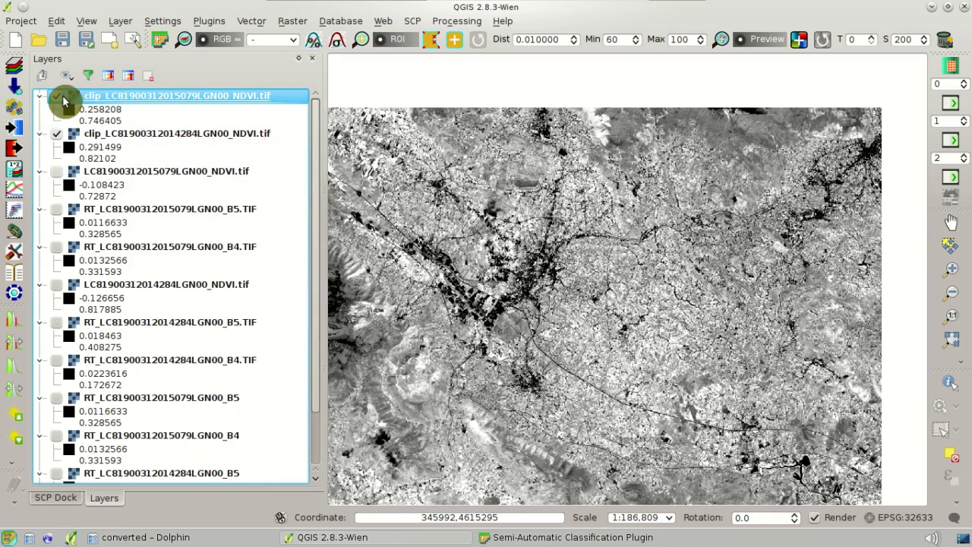
click(59, 100)
click(58, 99)
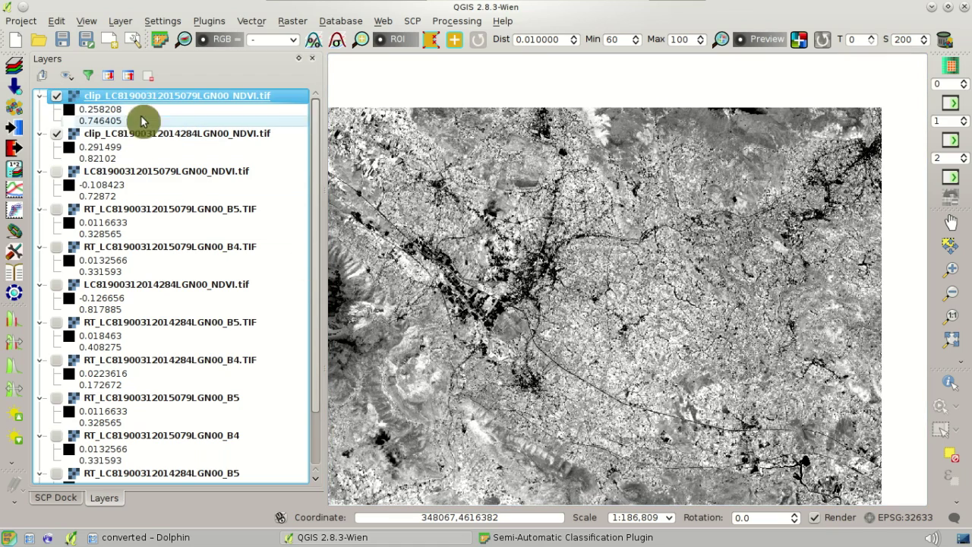
click(67, 103)
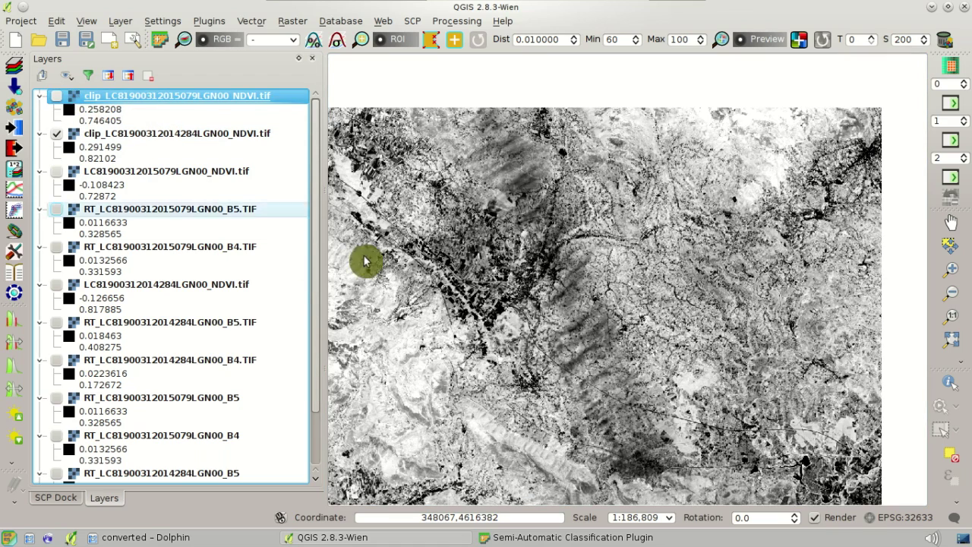
scroll(483, 287, up, 2)
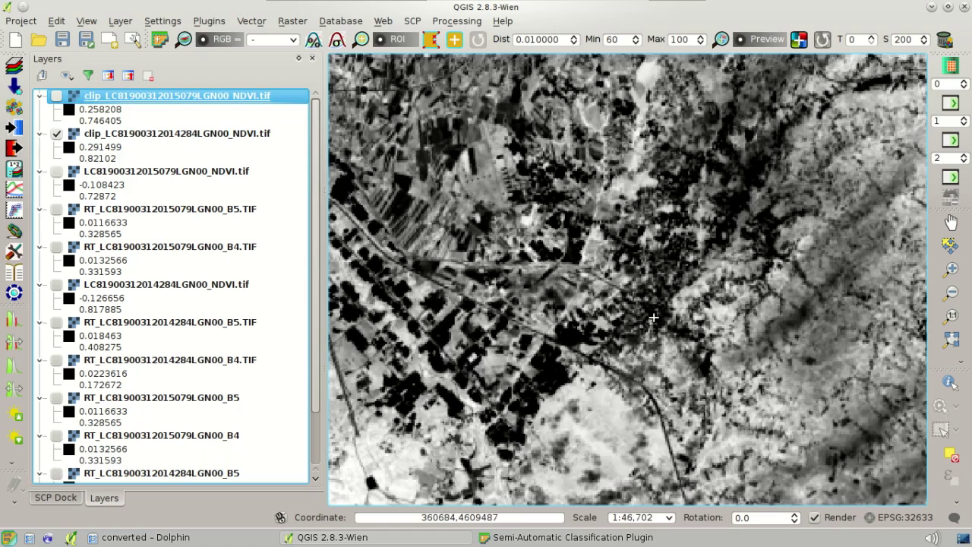
click(61, 105)
click(61, 106)
click(62, 105)
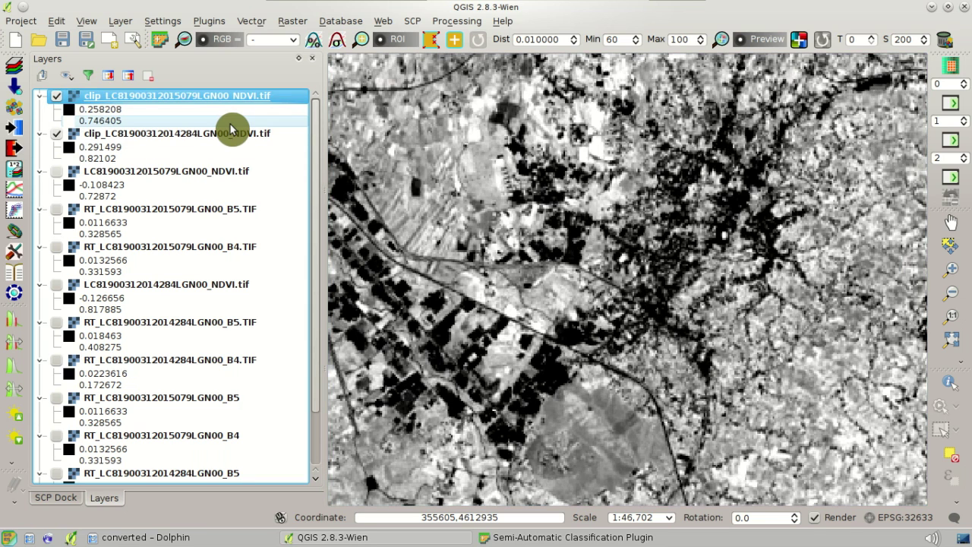
click(529, 540)
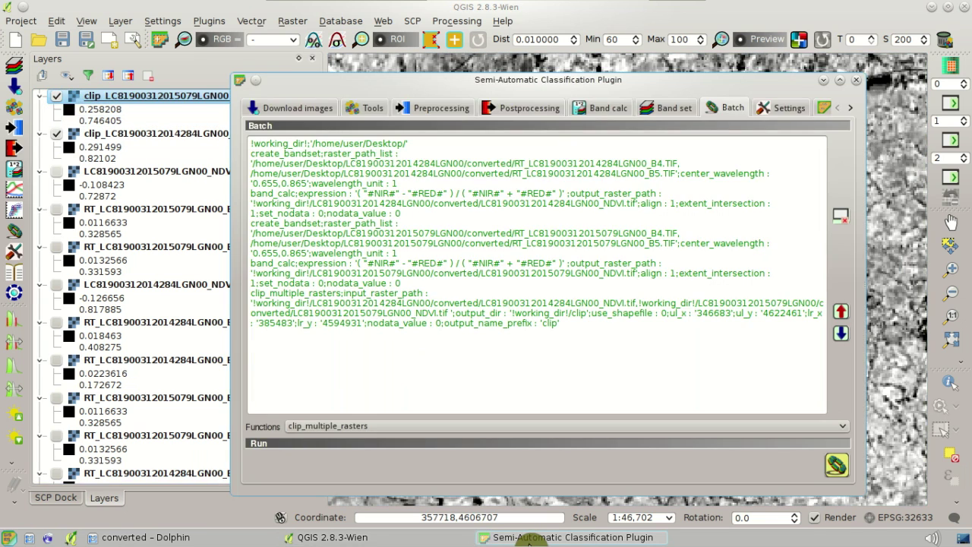
click(663, 345)
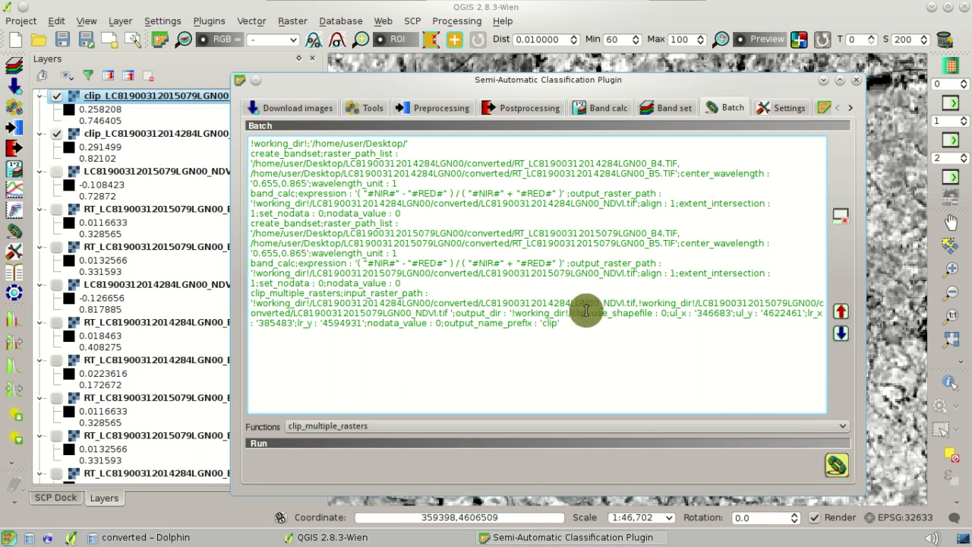
click(799, 428)
drag(840, 475, 836, 454)
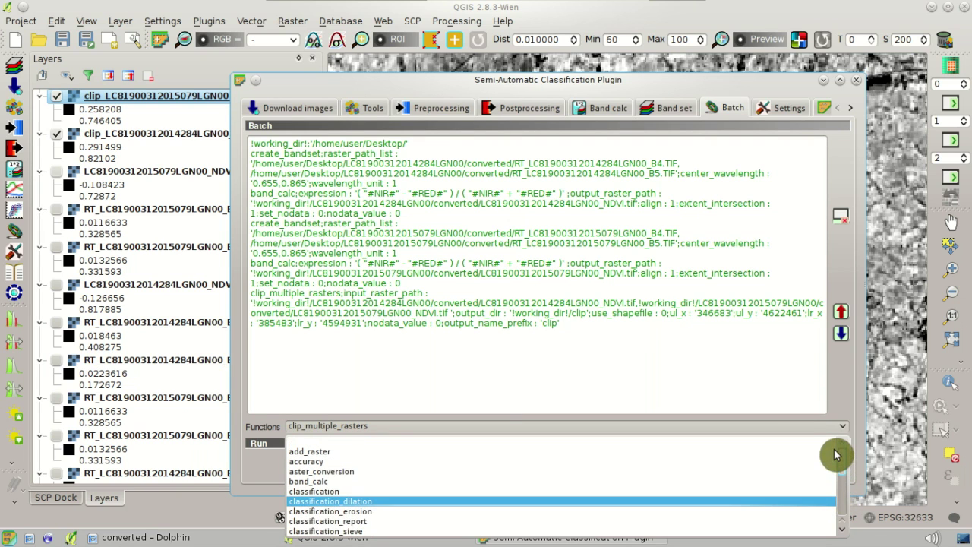
click(763, 369)
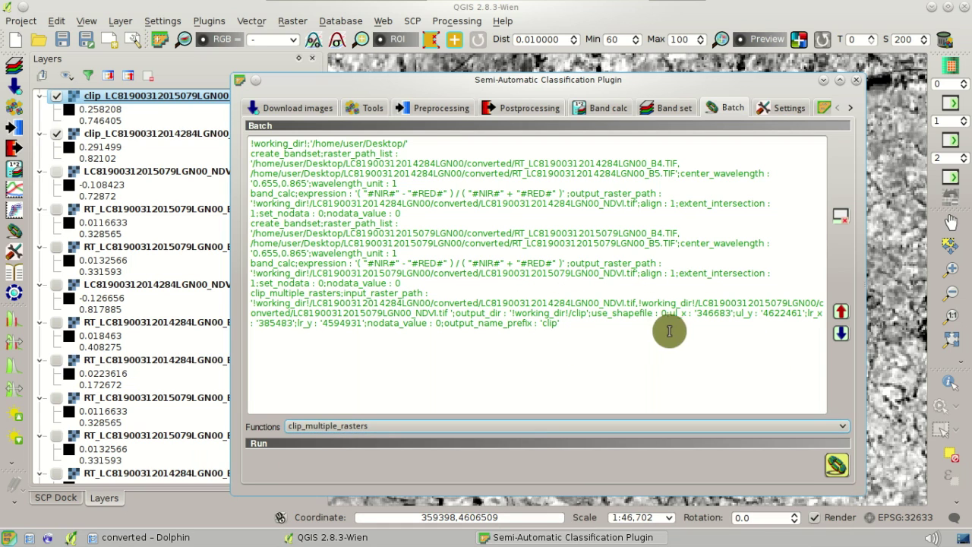